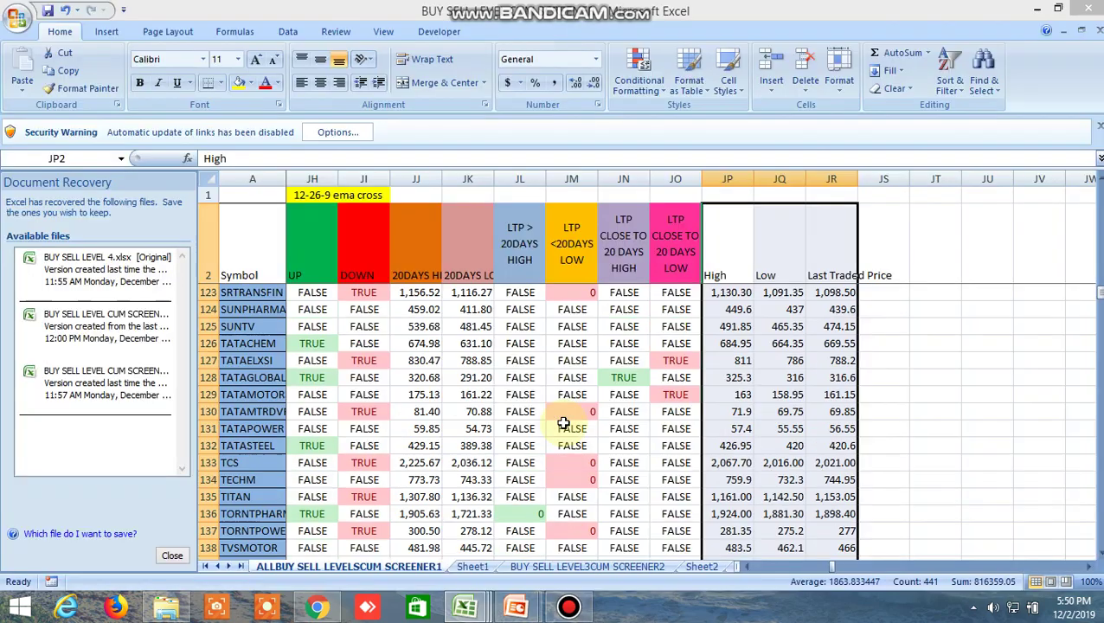
Scroll to the top of the screener sheet and back to column A.
scroll(563, 425, "up", 7)
scroll(562, 424, "up", 7)
scroll(563, 424, "up", 7)
scroll(562, 424, "up", 10)
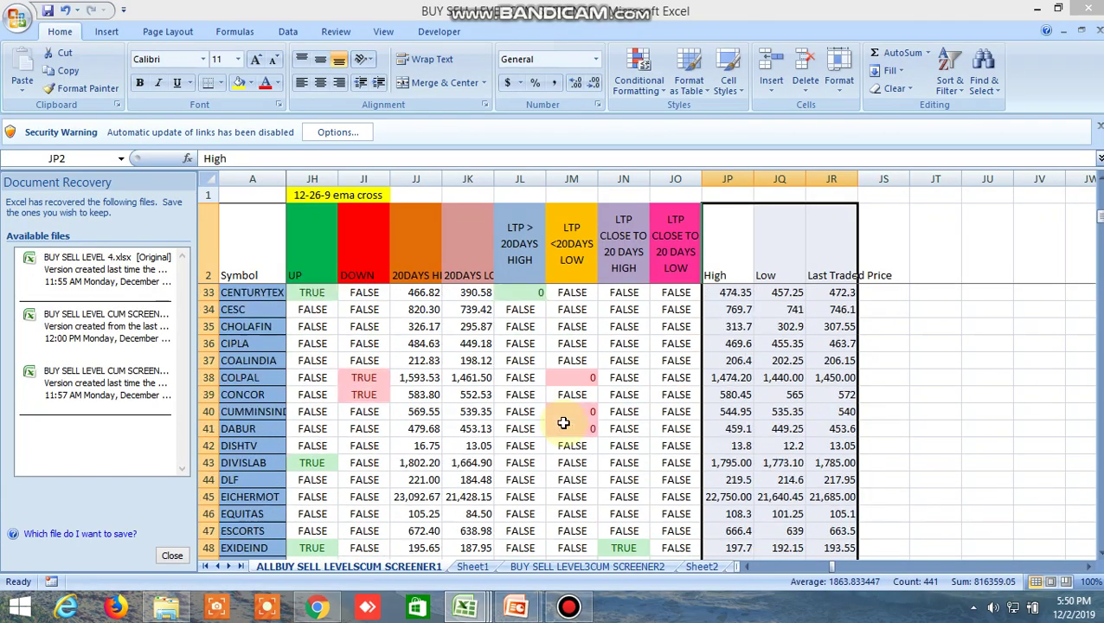
scroll(562, 424, "up", 9)
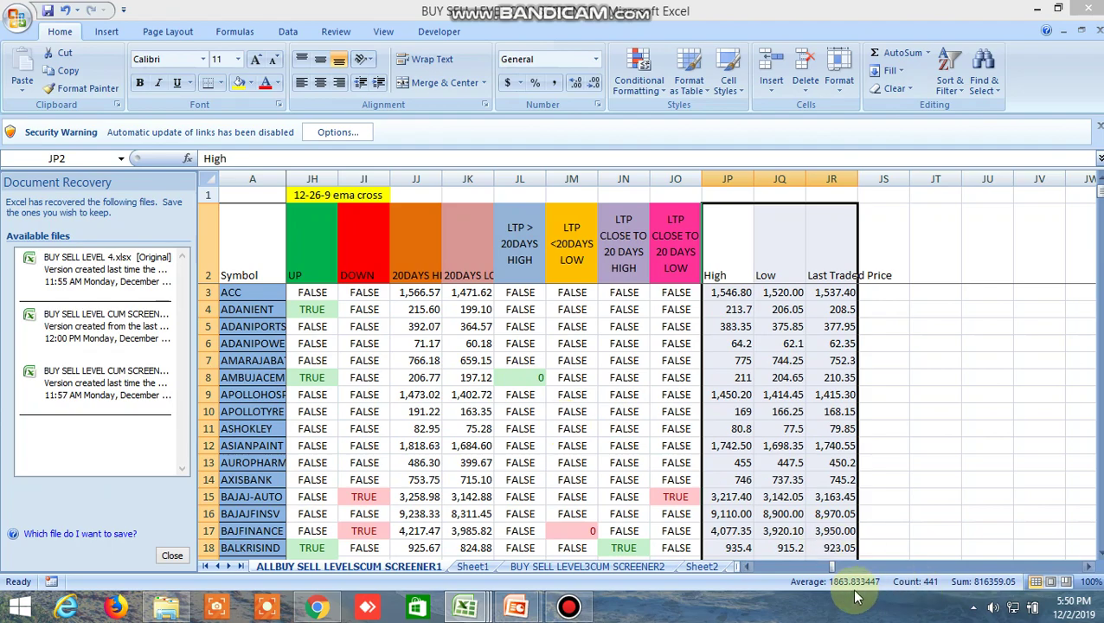
left_click_drag(829, 566, 744, 565)
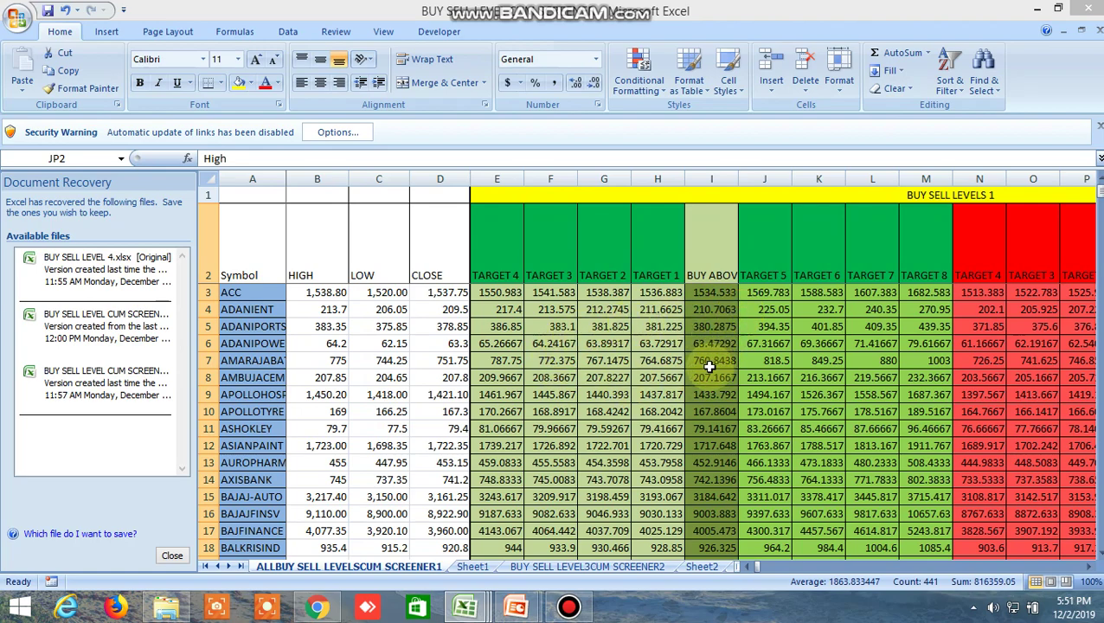
Browse down and back up through the BUY SELL LEVELS 1 target and buy-above rows.
scroll(678, 394, "down", 2)
scroll(677, 395, "down", 8)
scroll(678, 401, "down", 5)
scroll(678, 400, "down", 5)
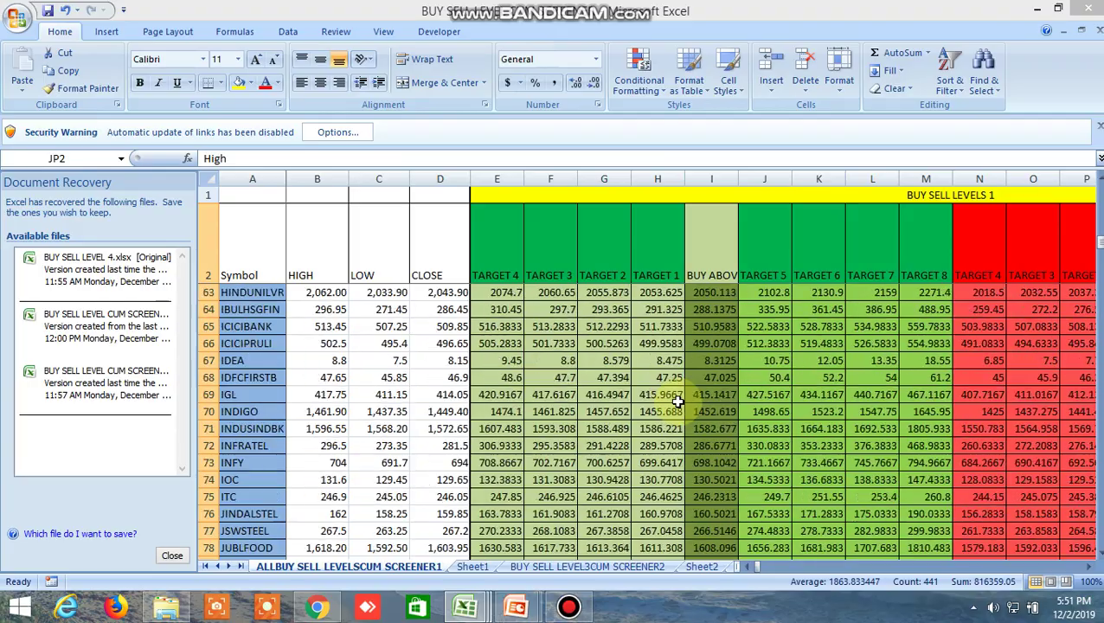
scroll(677, 401, "down", 5)
scroll(678, 401, "down", 5)
scroll(677, 400, "down", 5)
scroll(678, 401, "down", 5)
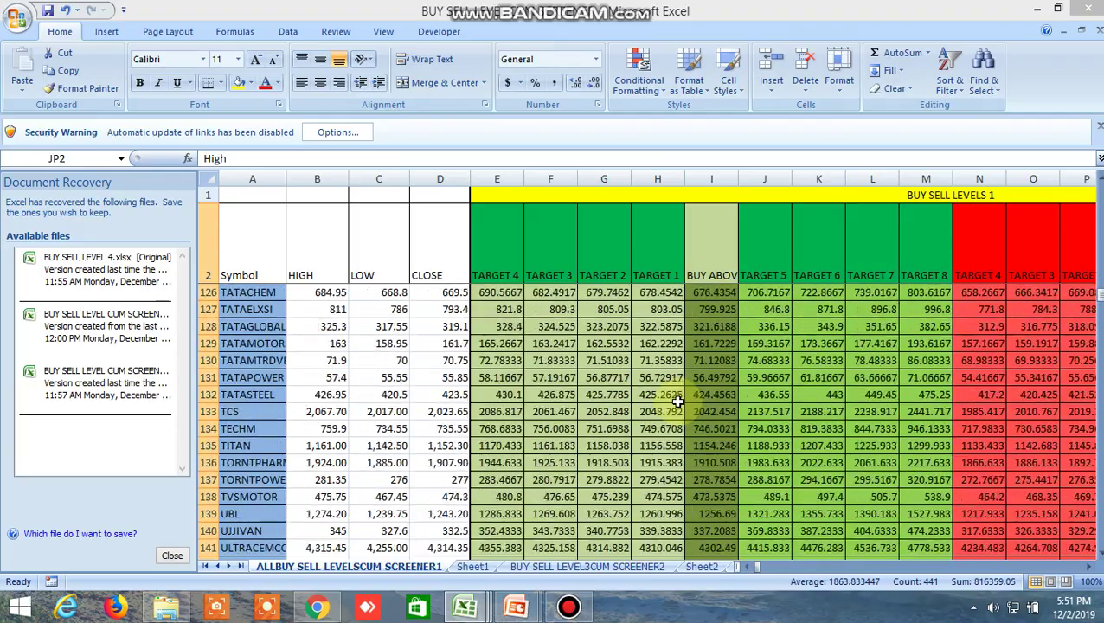
scroll(678, 401, "down", 5)
scroll(678, 400, "down", 5)
scroll(678, 401, "up", 5)
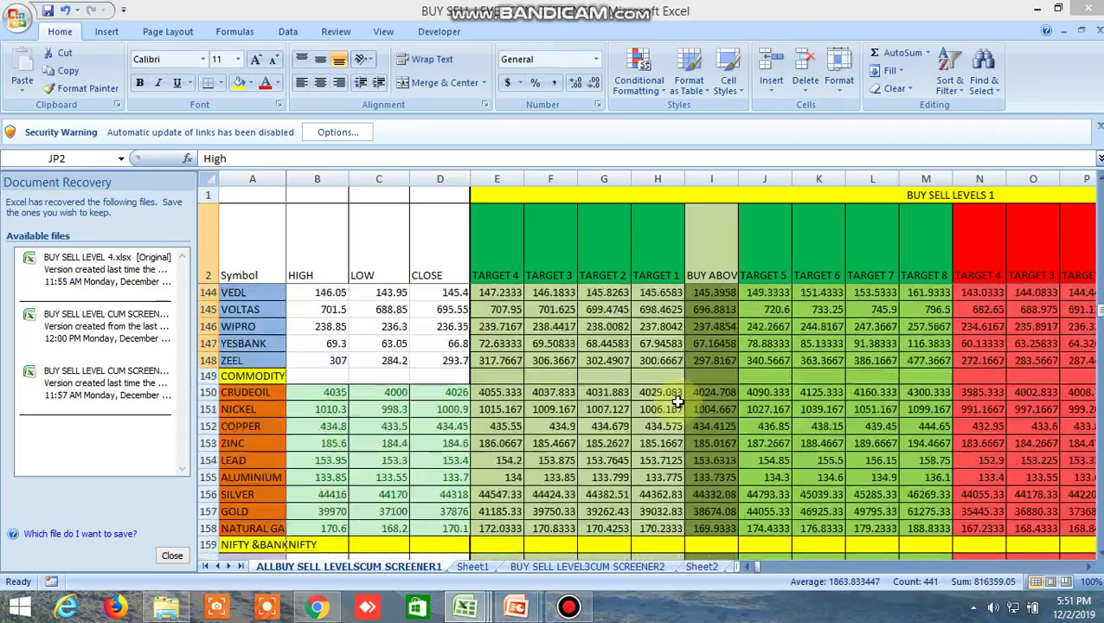
scroll(677, 398, "up", 6)
scroll(678, 395, "up", 7)
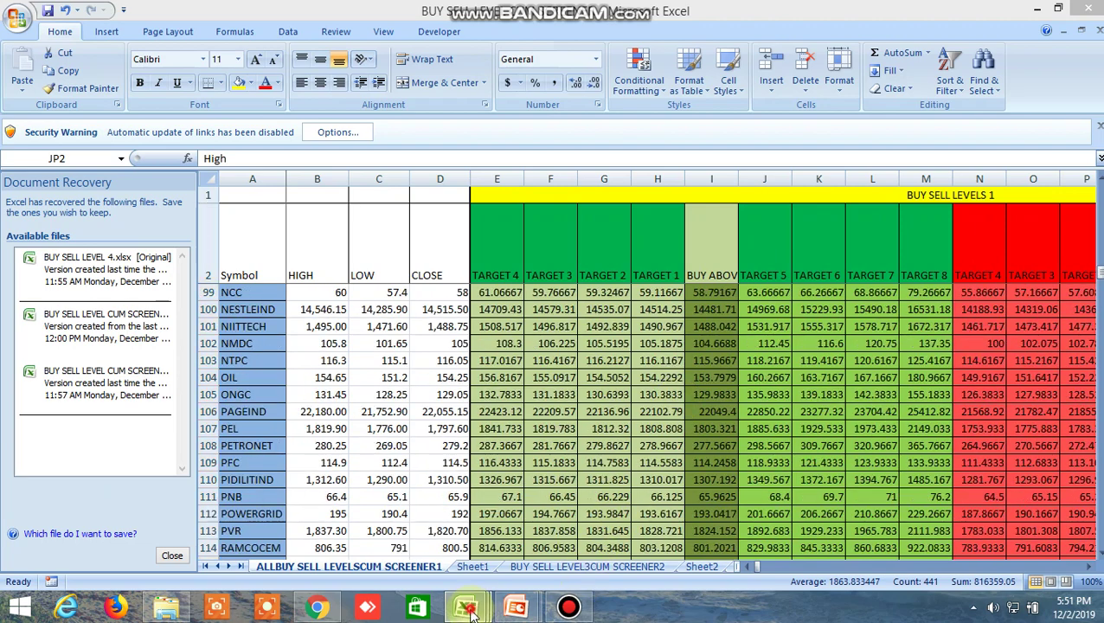
In the BUY SELL LEVEL 3 workbook, select RBLBANK's 376.2 high in cell B116.
mouse_move(526, 608)
left_click(145, 533)
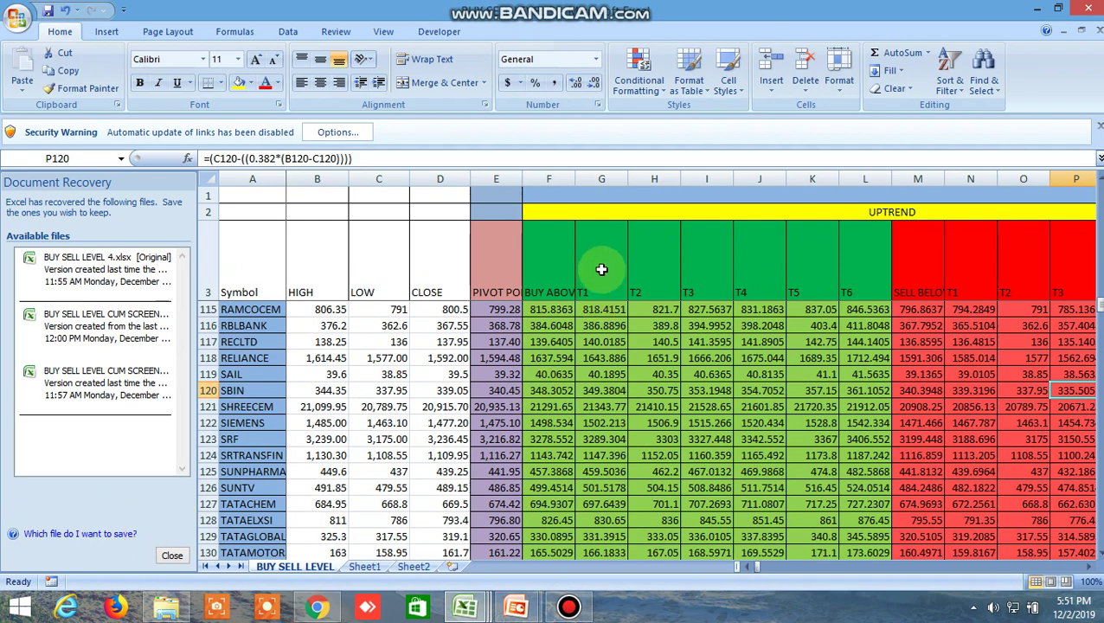
left_click(347, 320)
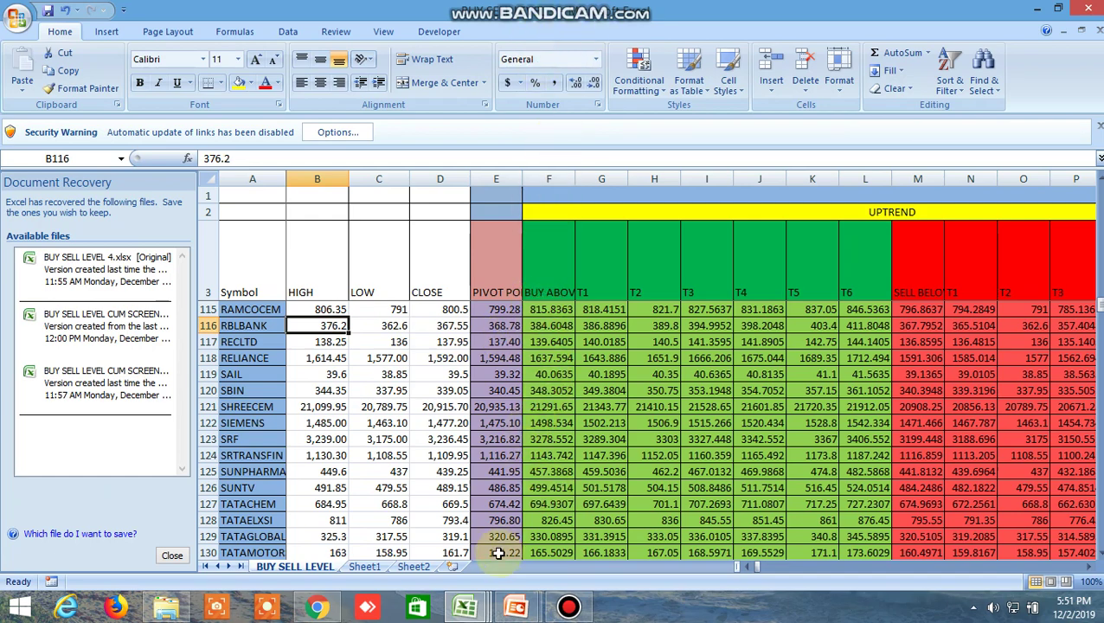
Glance at the cum screener workbook, return to BUY SELL LEVEL 3, then bring up WhatsApp Web.
left_click(465, 608)
left_click(291, 516)
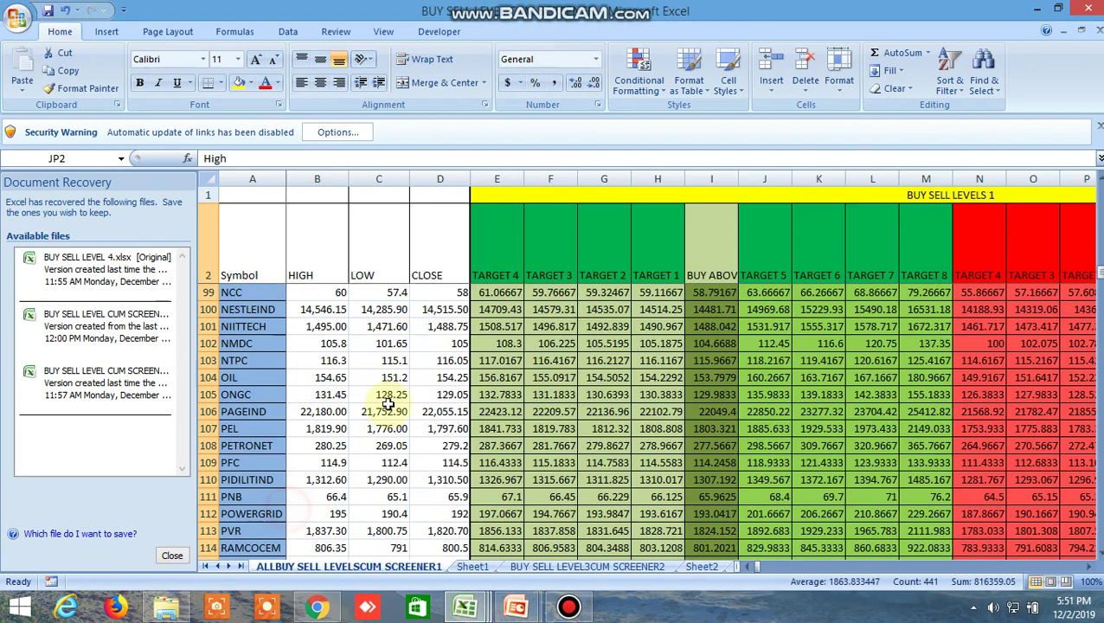
mouse_move(471, 611)
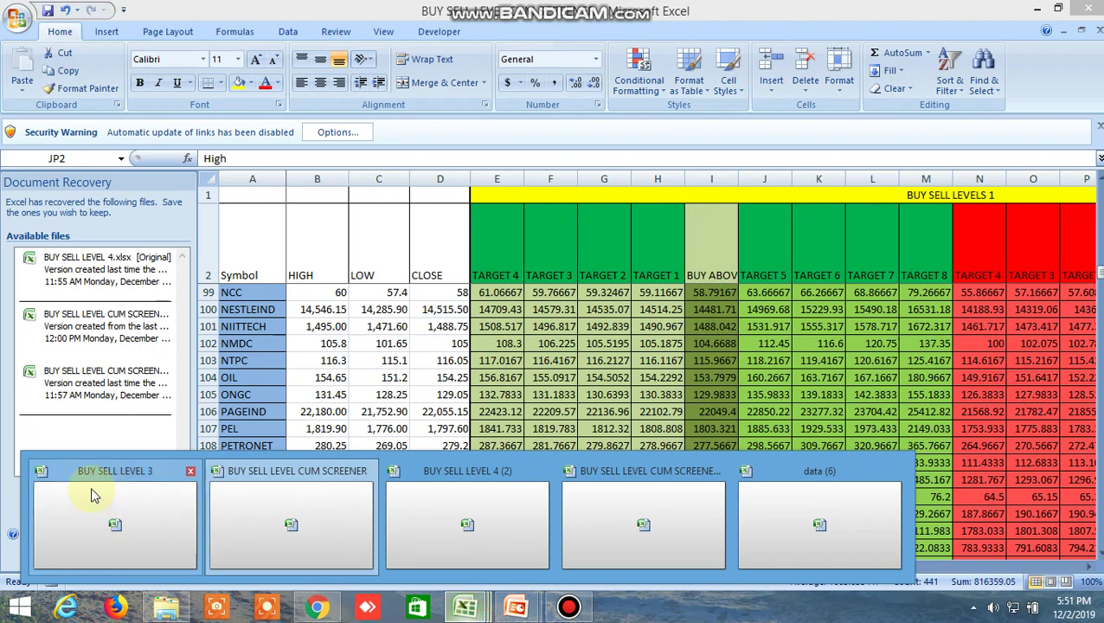
left_click(112, 506)
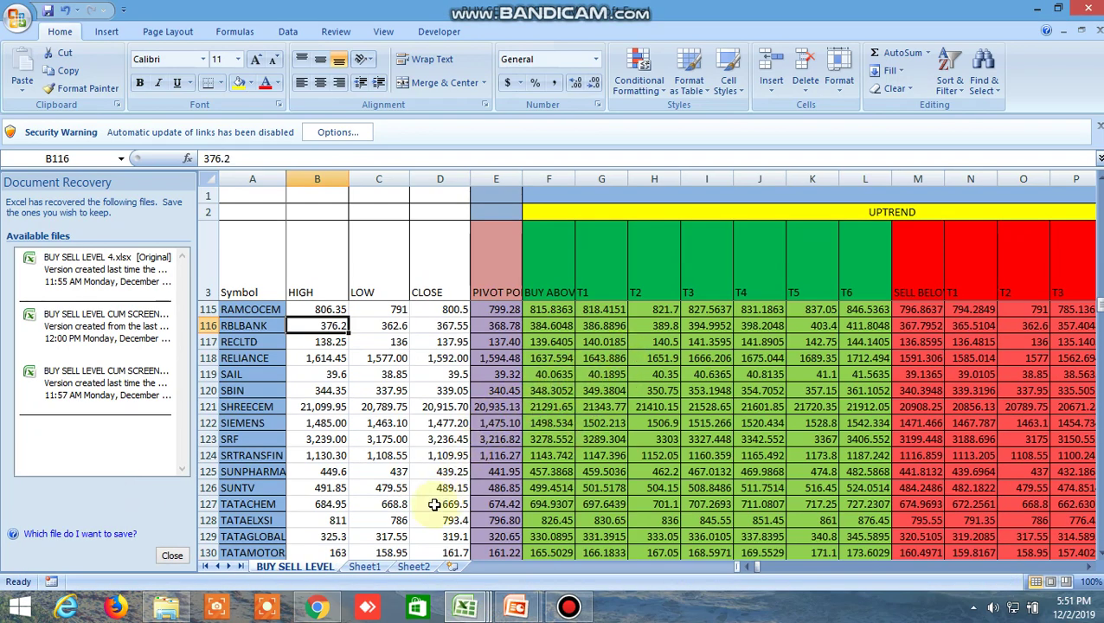
left_click(316, 606)
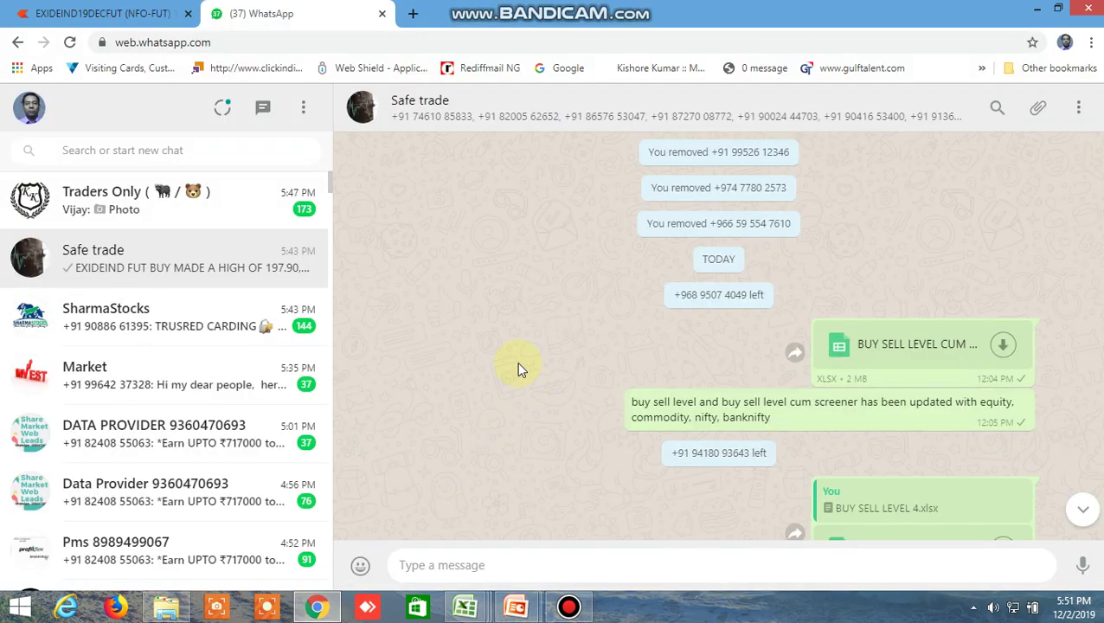
Read back through yesterday's Safe trade buy/sell-level messages, then show the open Excel workbooks.
scroll(517, 362, "up", 1)
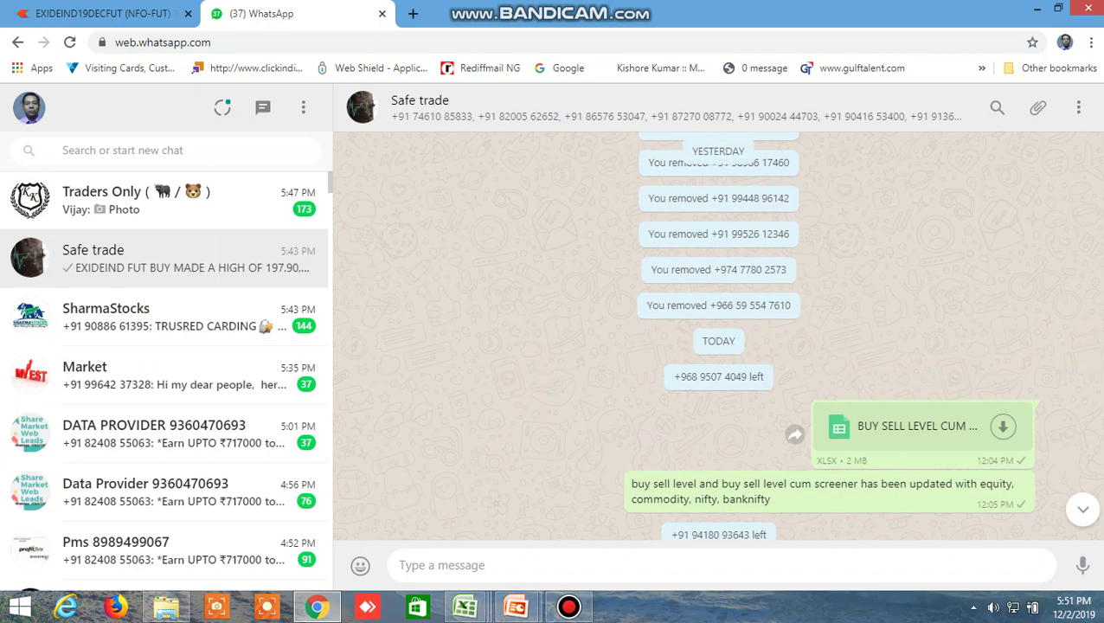
scroll(1096, 253, "up", 5)
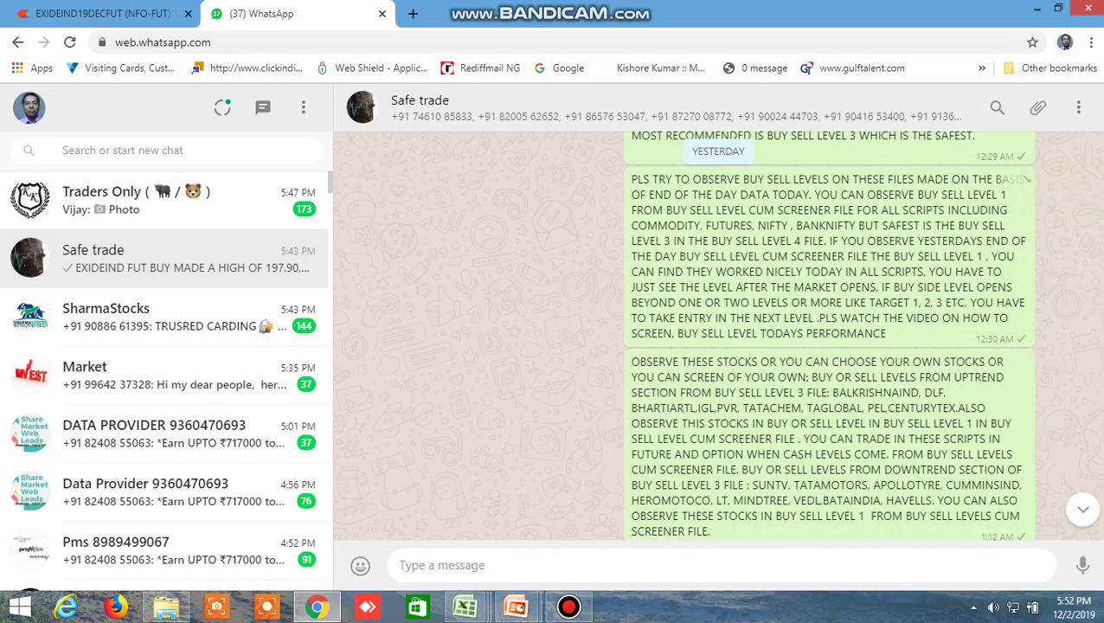
scroll(718, 337, "down", 1)
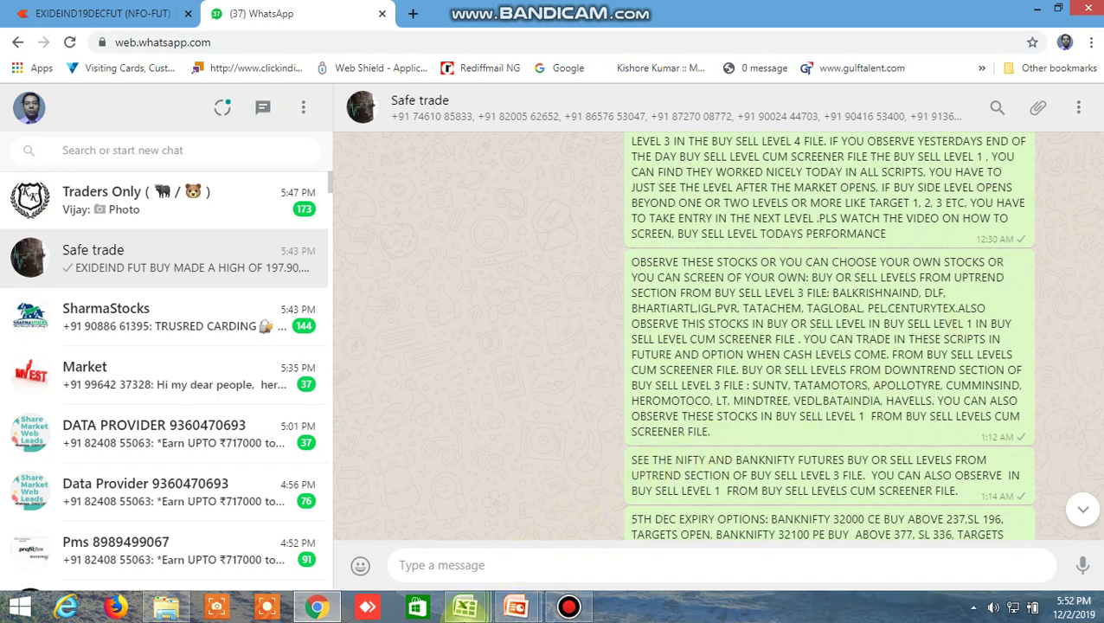
left_click(466, 609)
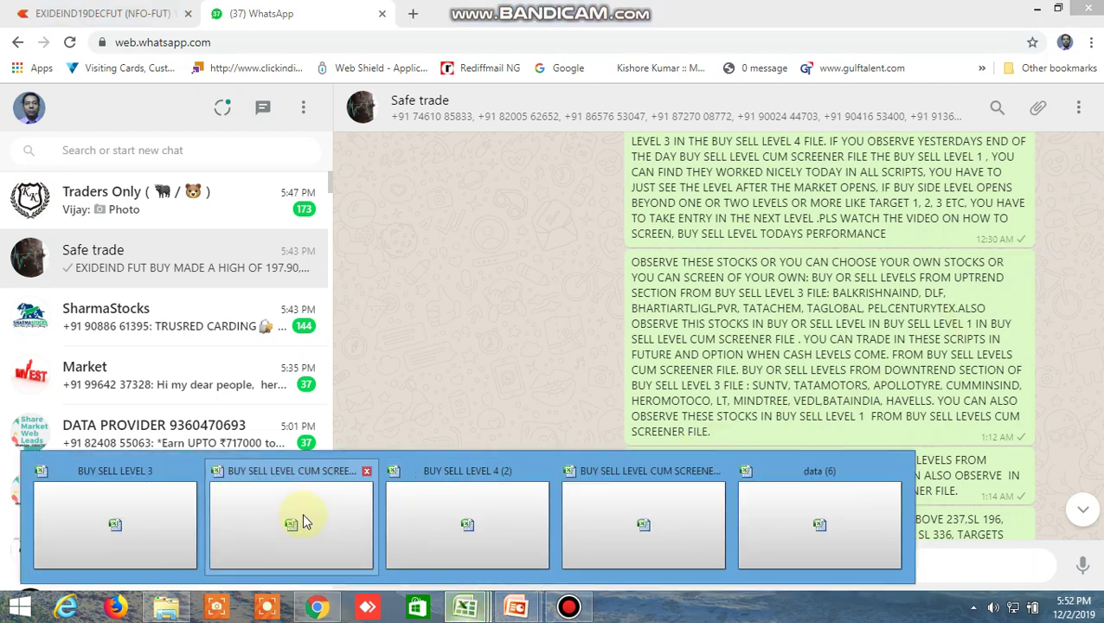
left_click(303, 514)
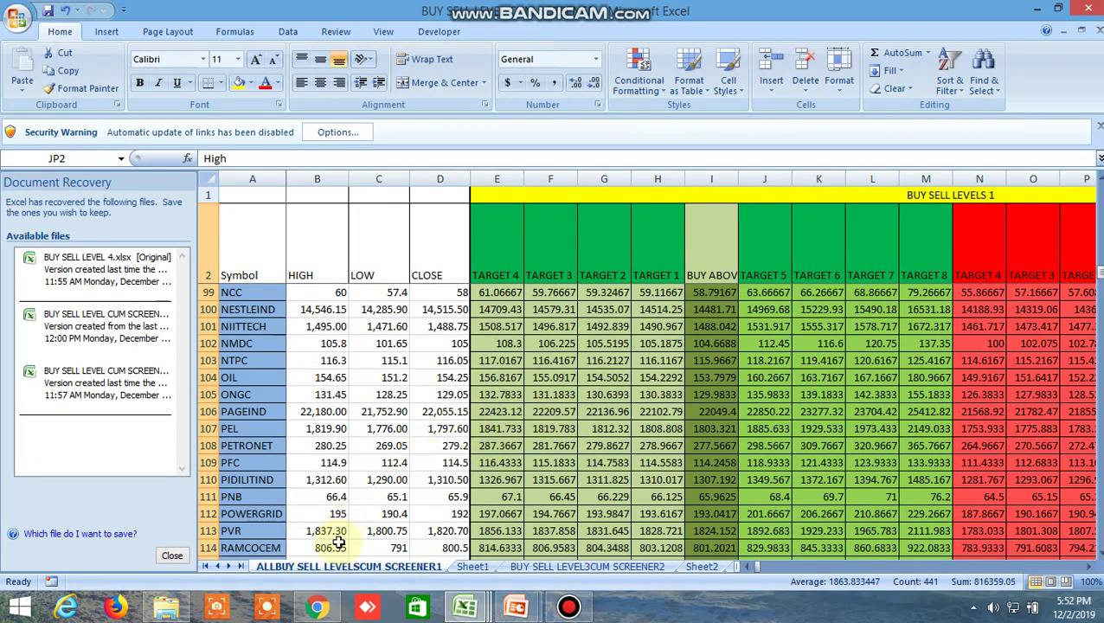
left_click(317, 607)
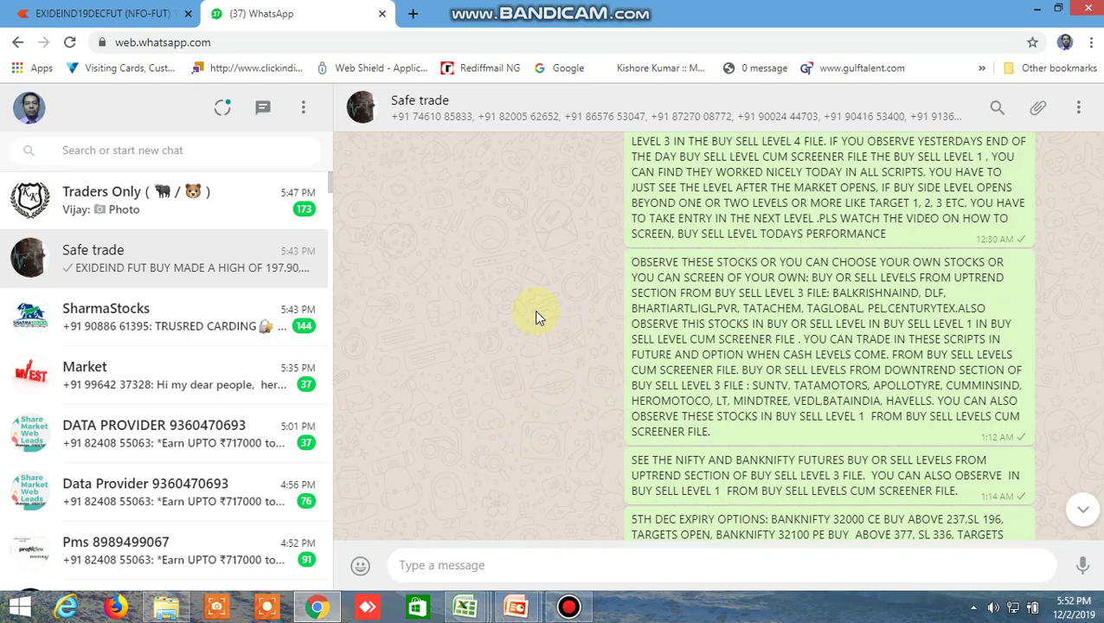
Find the BUY SELL LEVEL 4.xlsx and screener attachments in the chat, then show the Excel workbooks.
scroll(534, 309, "up", 3)
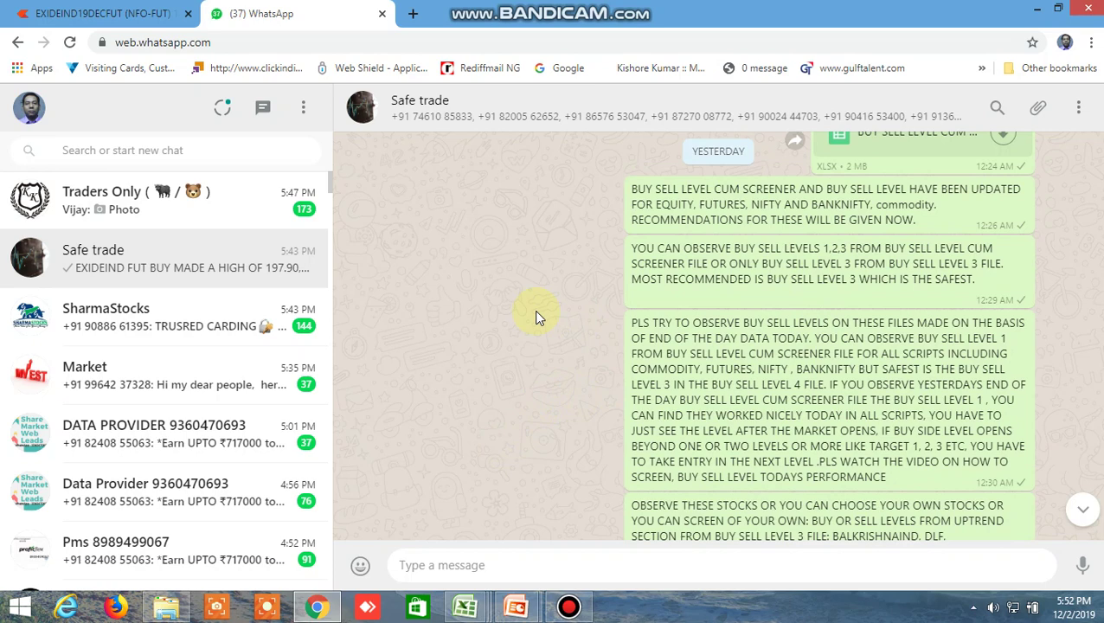
scroll(534, 309, "down", 2)
scroll(534, 310, "down", 5)
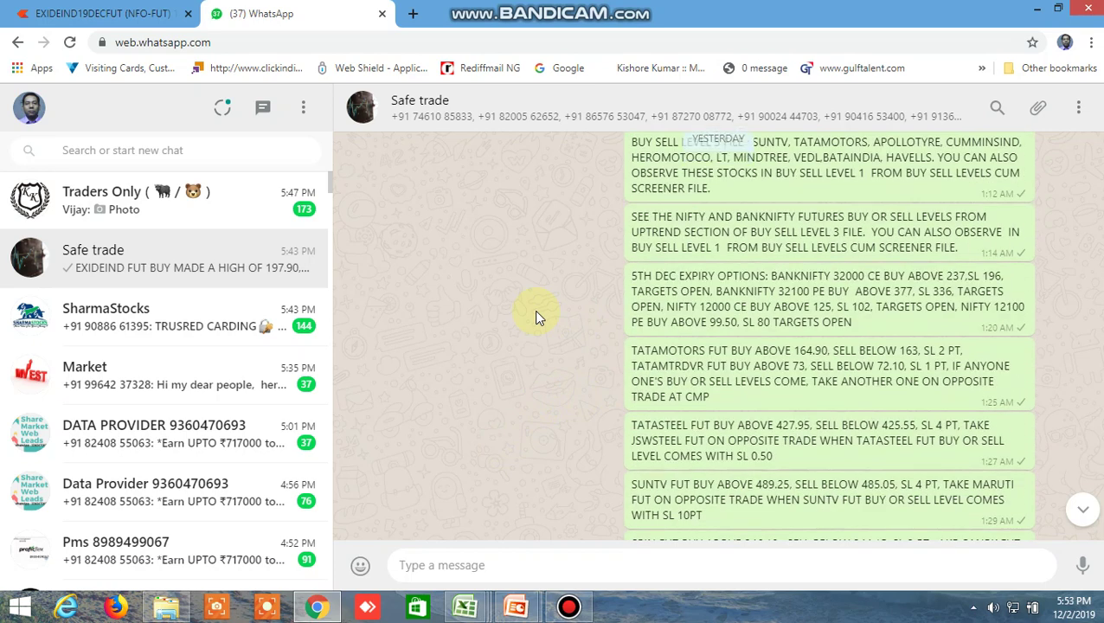
scroll(581, 345, "up", 3)
scroll(580, 344, "up", 3)
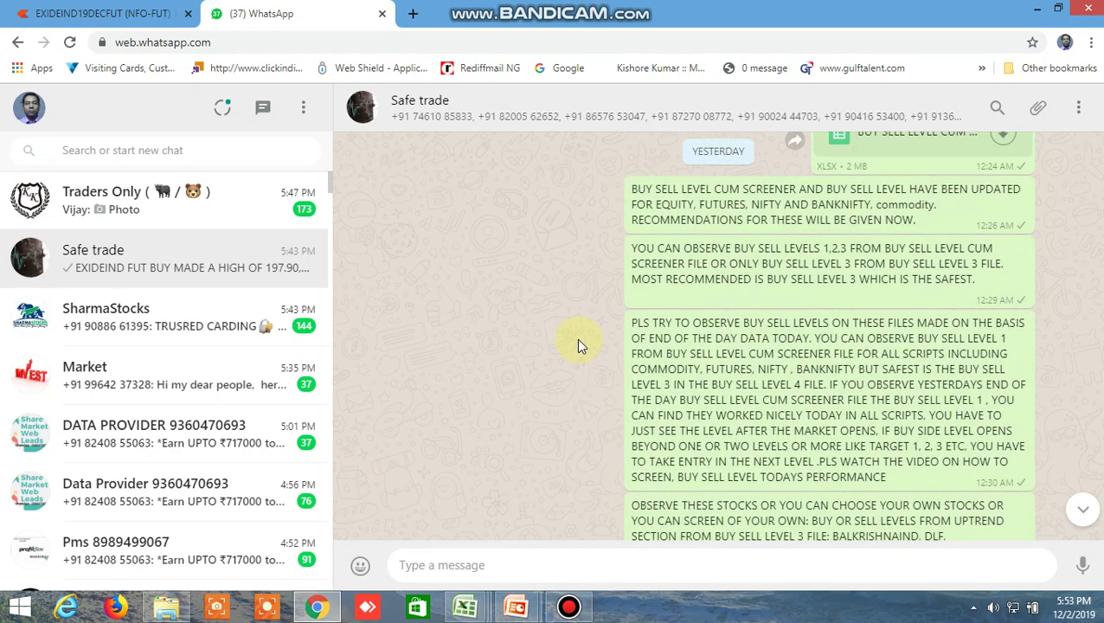
scroll(554, 343, "up", 4)
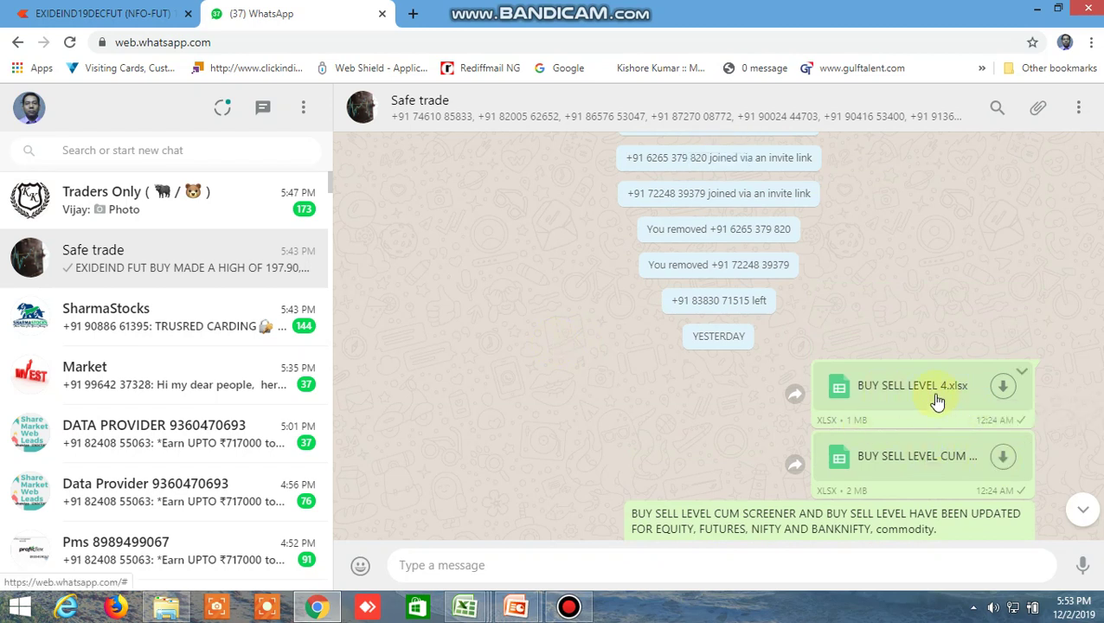
left_click(464, 607)
Switch to BUY SELL LEVEL 3, select title cell F1, then return to the Safe trade chat.
left_click(159, 513)
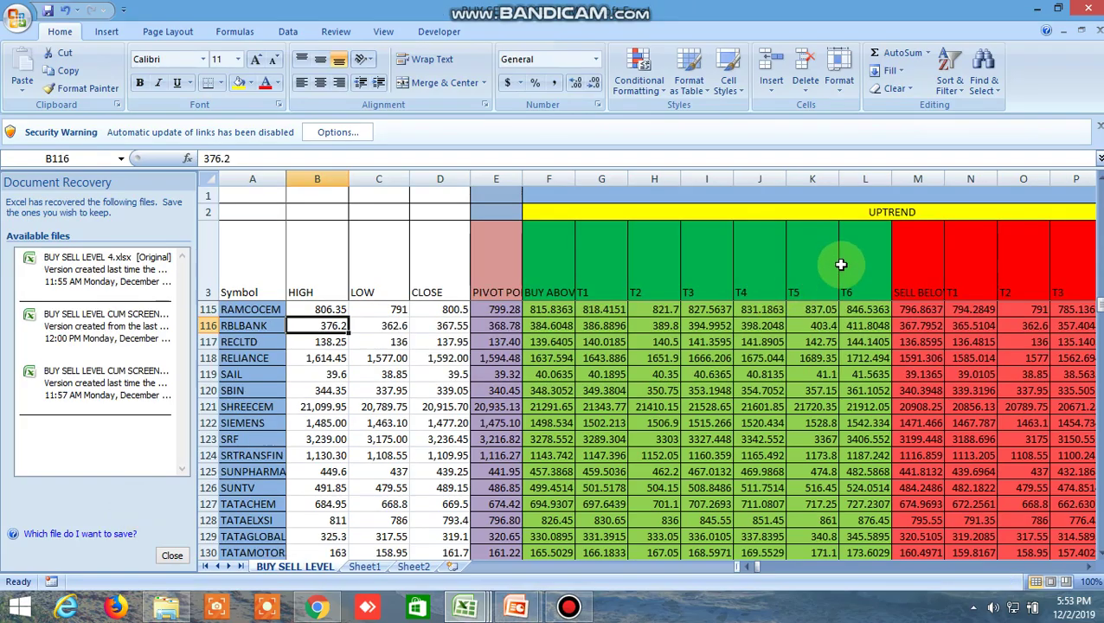
left_click(904, 197)
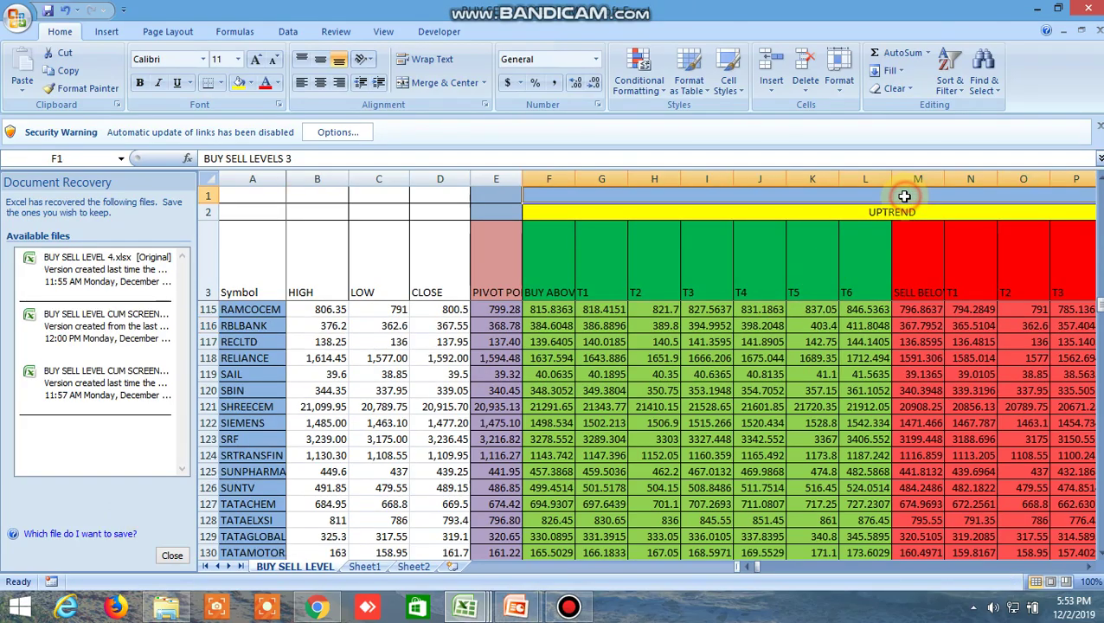
left_click(1090, 567)
left_click(1092, 567)
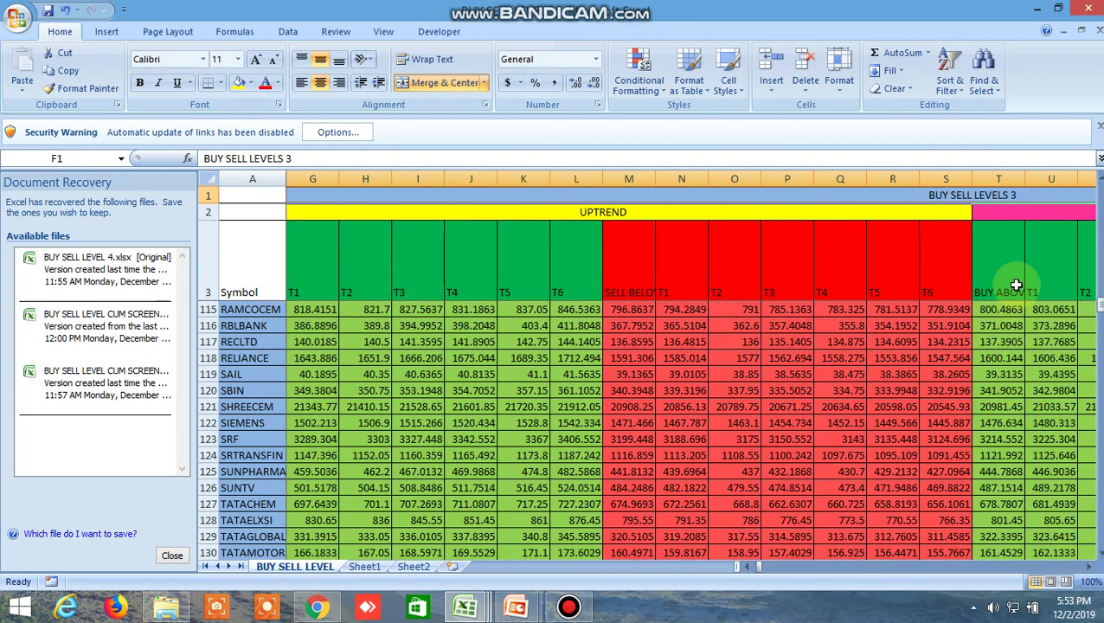
left_click(317, 607)
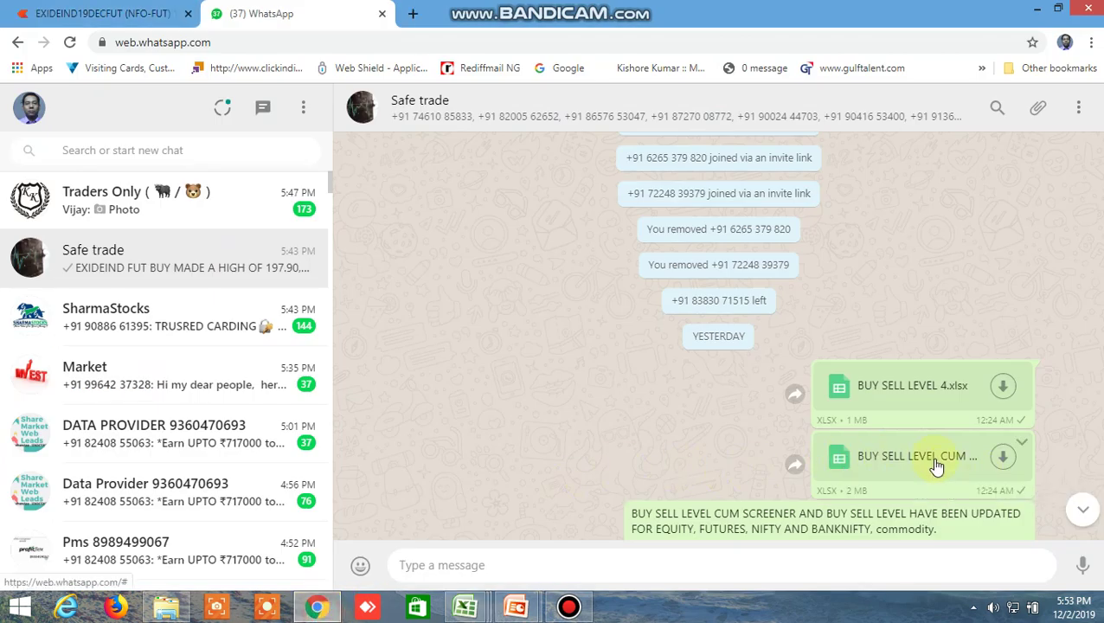
Read today's Safe trade calls, then bring the BUY SELL LEVEL 4 workbook to the front.
scroll(593, 446, "down", 5)
scroll(593, 446, "down", 5)
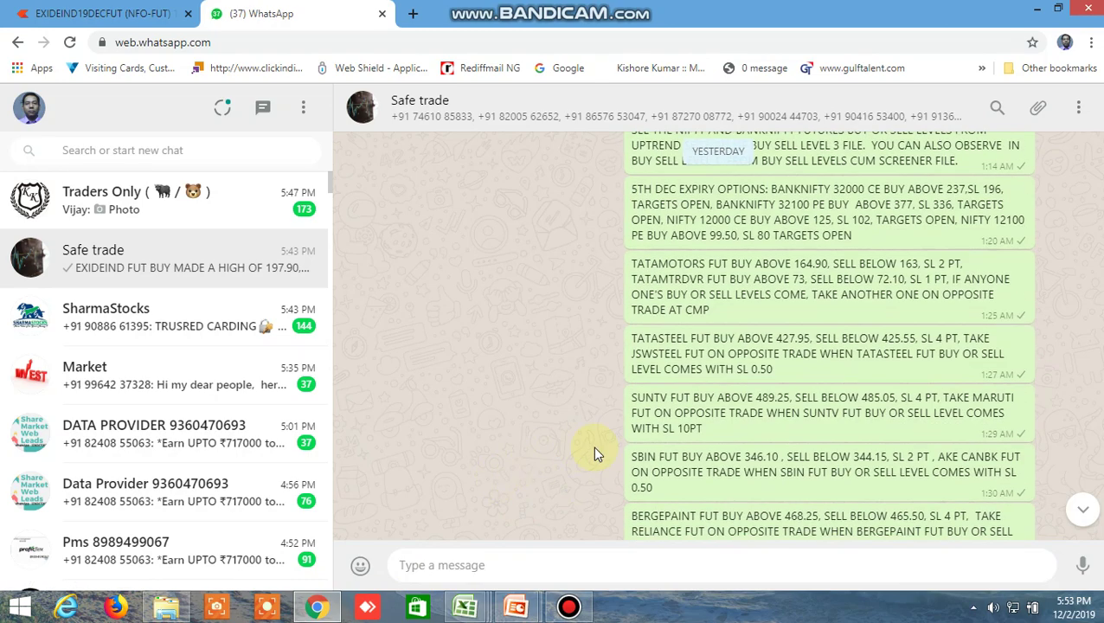
scroll(593, 446, "down", 5)
scroll(593, 445, "down", 5)
scroll(592, 446, "down", 5)
scroll(593, 446, "down", 5)
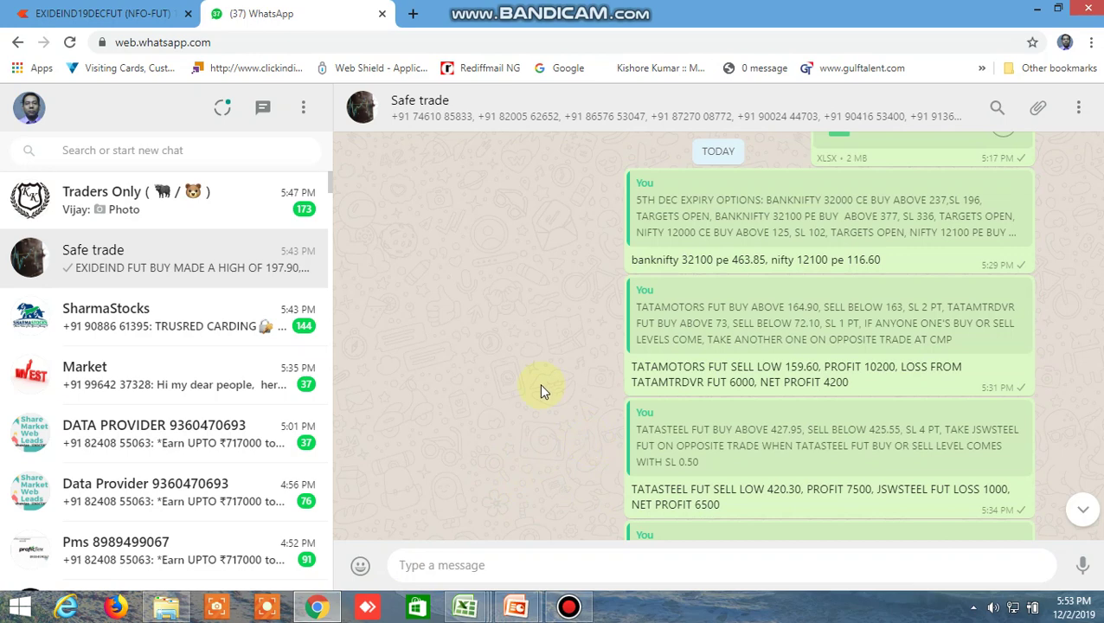
scroll(487, 386, "up", 2)
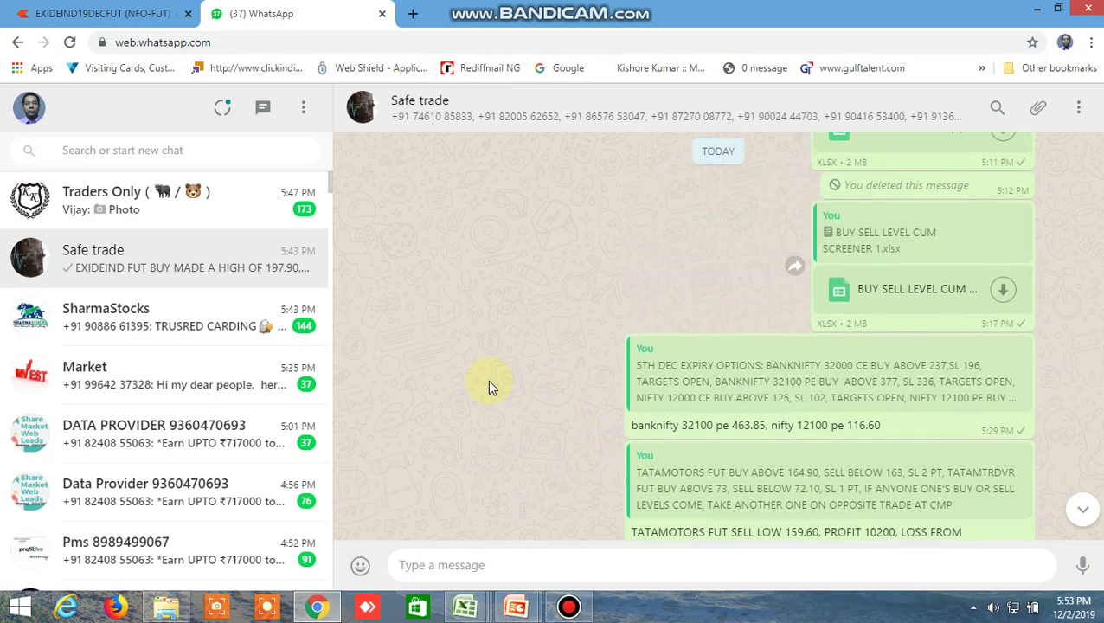
scroll(487, 386, "up", 2)
scroll(489, 381, "down", 1)
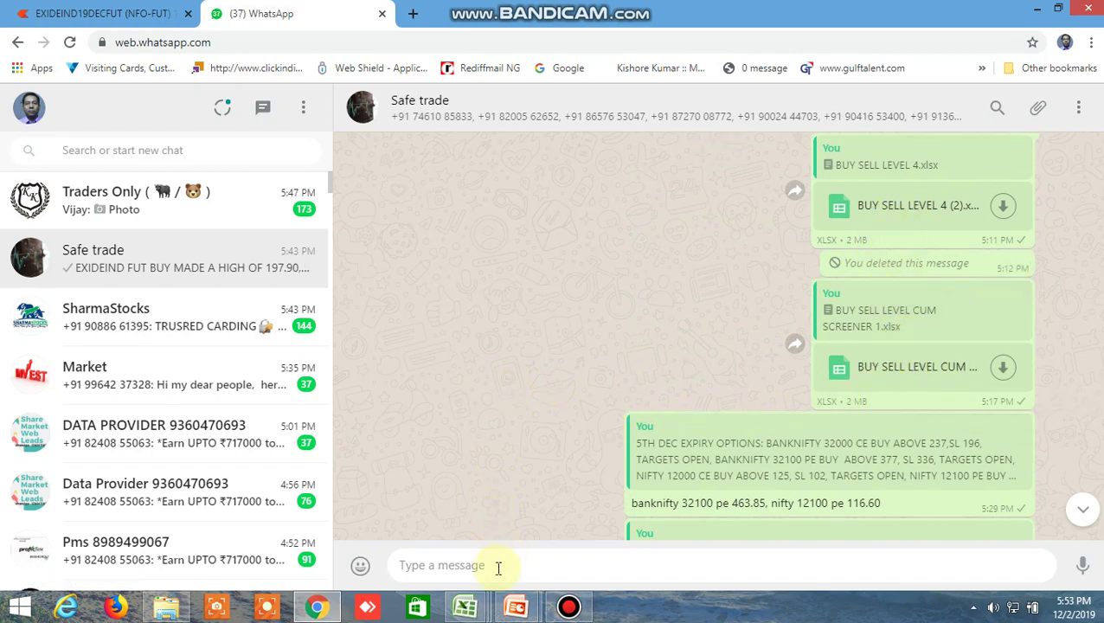
left_click(476, 609)
left_click(487, 506)
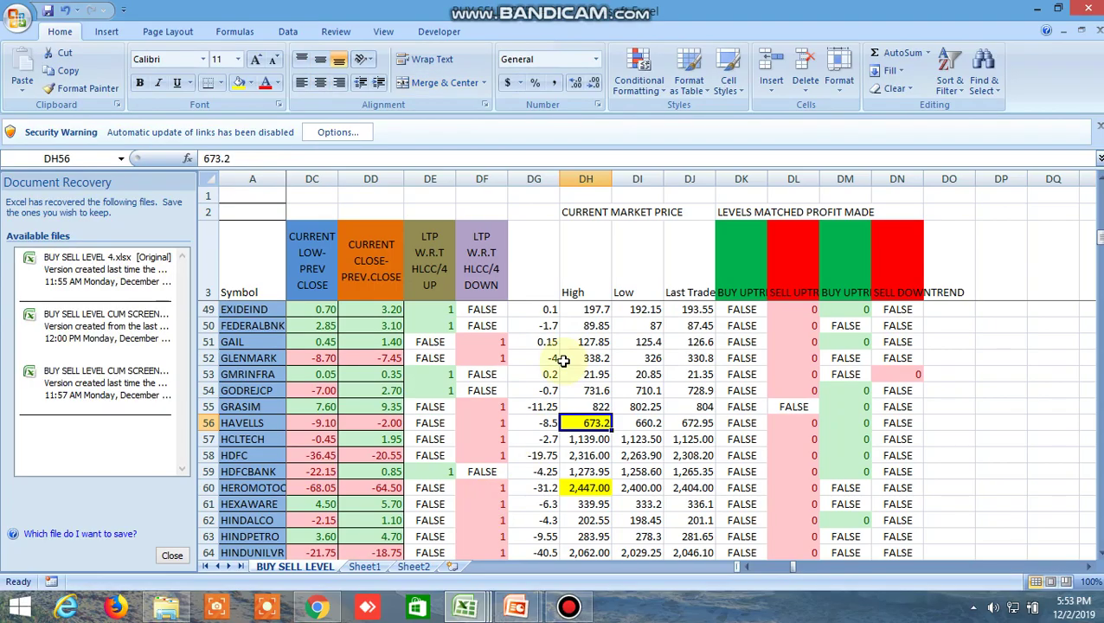
left_click(574, 212)
left_click(636, 214)
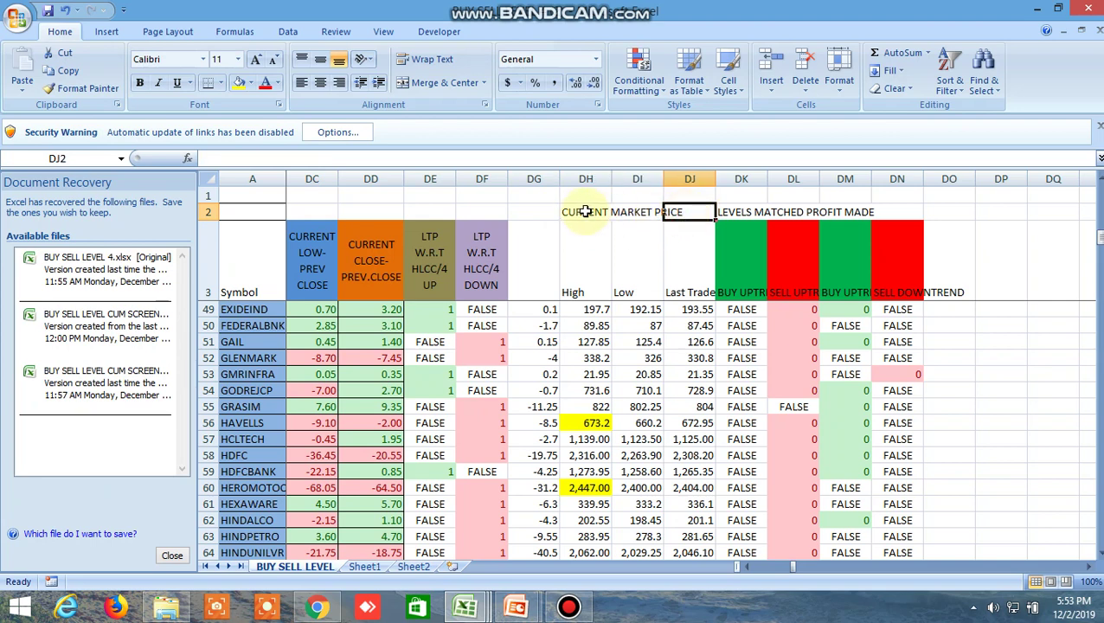
left_click(583, 212)
left_click(645, 210)
left_click(688, 212)
left_click(737, 212)
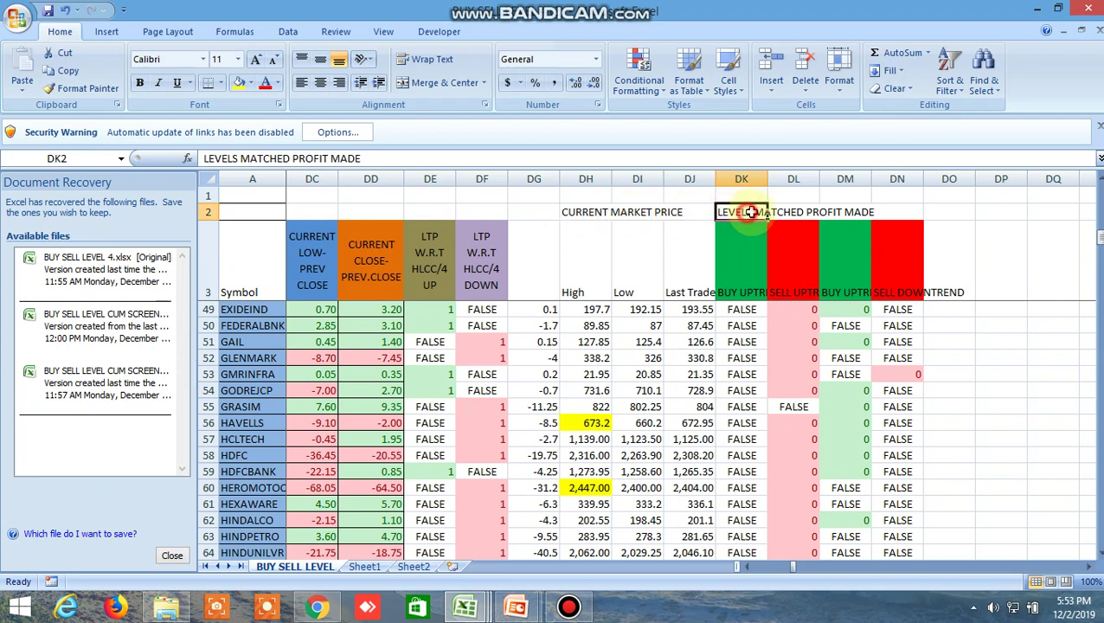
left_click(815, 212)
left_click(844, 212)
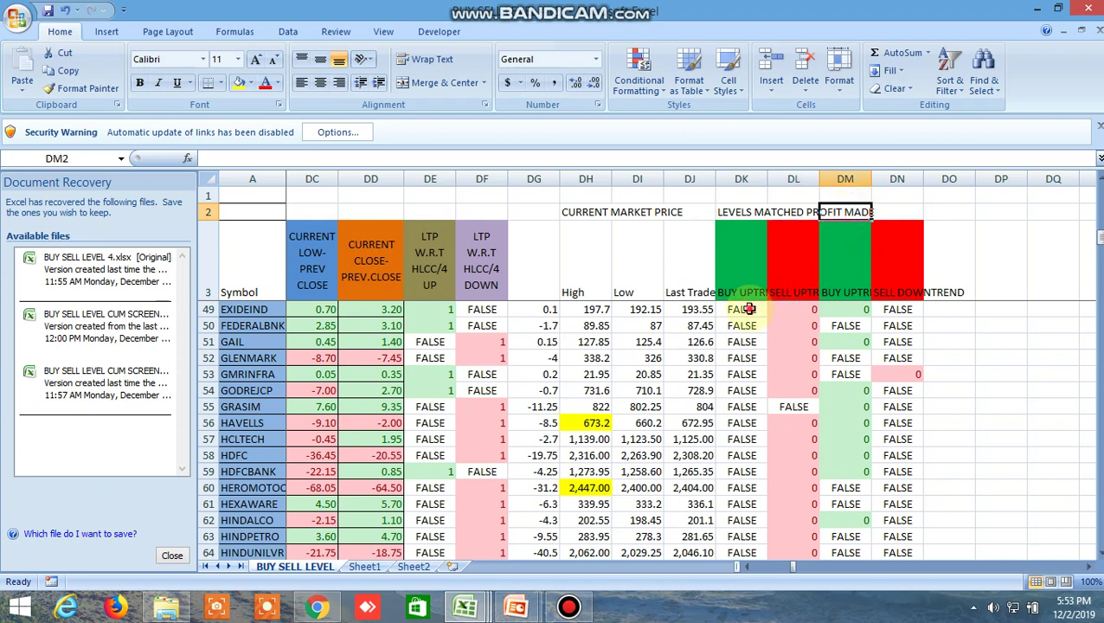
left_click(741, 309)
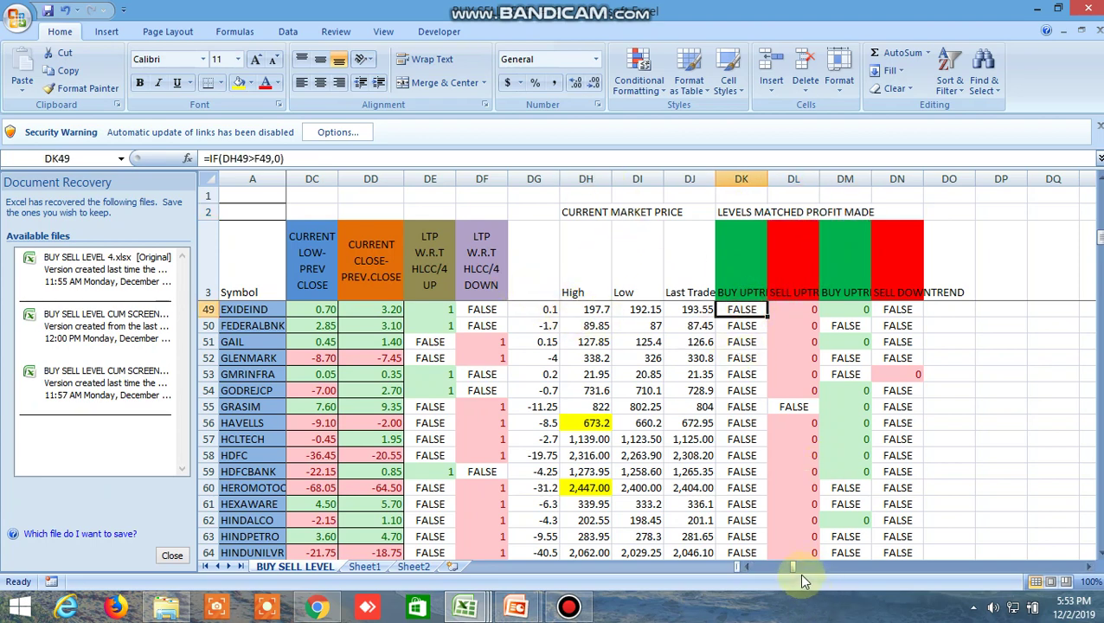
left_click_drag(790, 566, 757, 566)
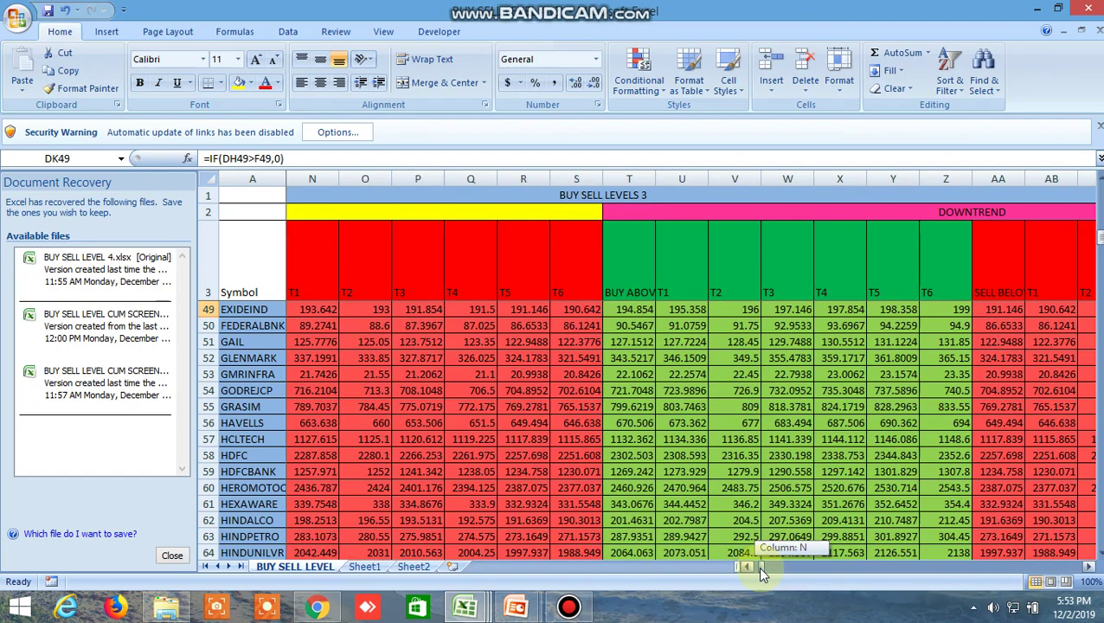
left_click_drag(757, 565, 750, 566)
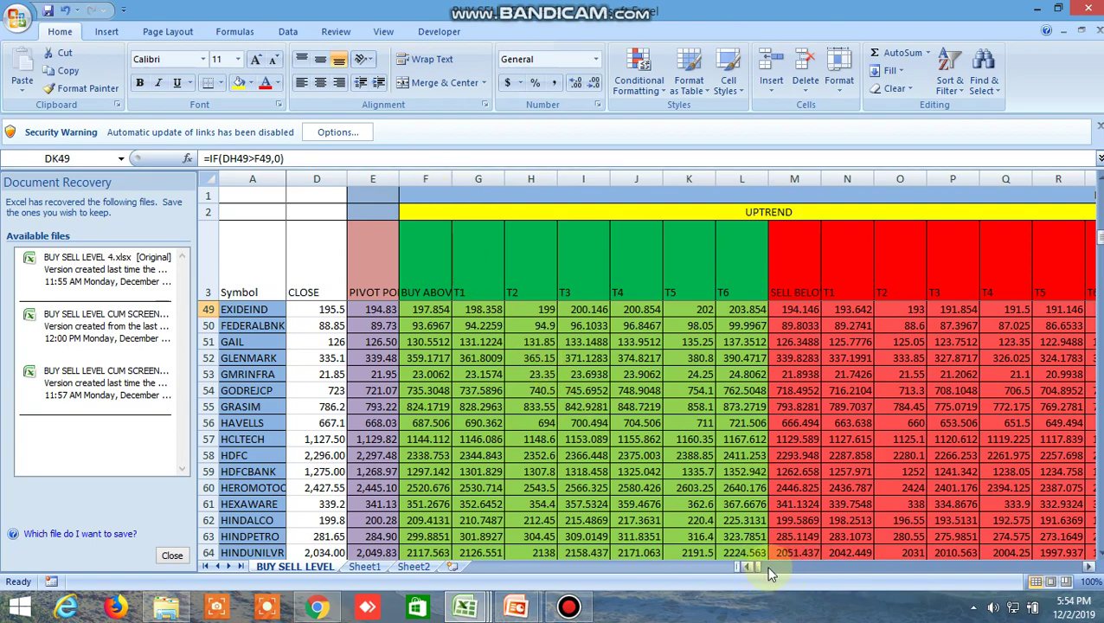
left_click_drag(758, 567, 790, 568)
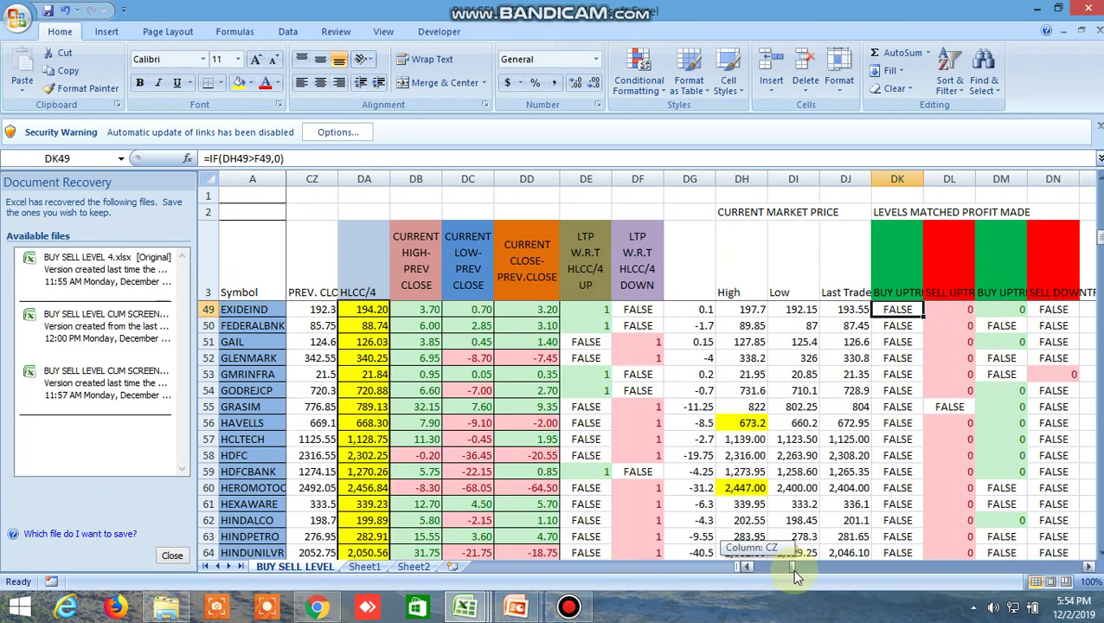
left_click(957, 310)
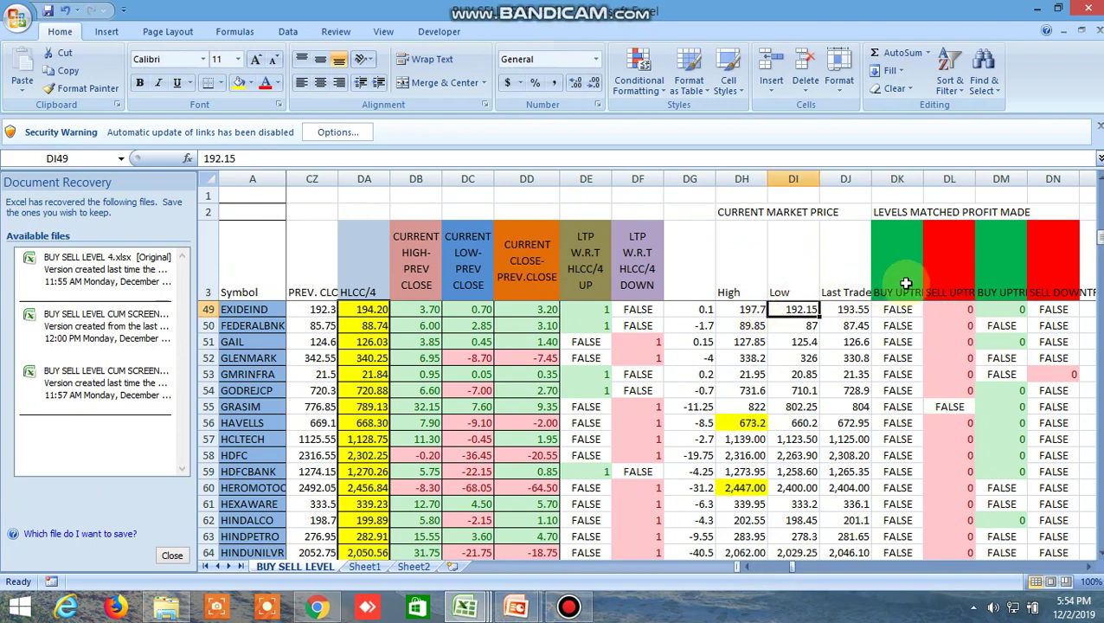
left_click(960, 309)
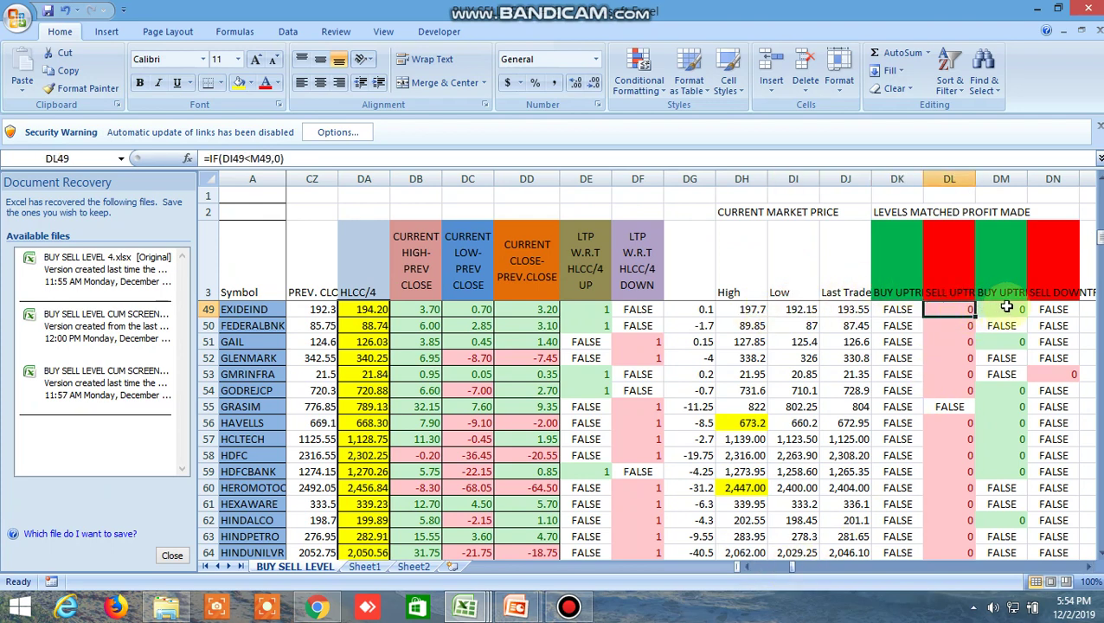
left_click(1000, 309)
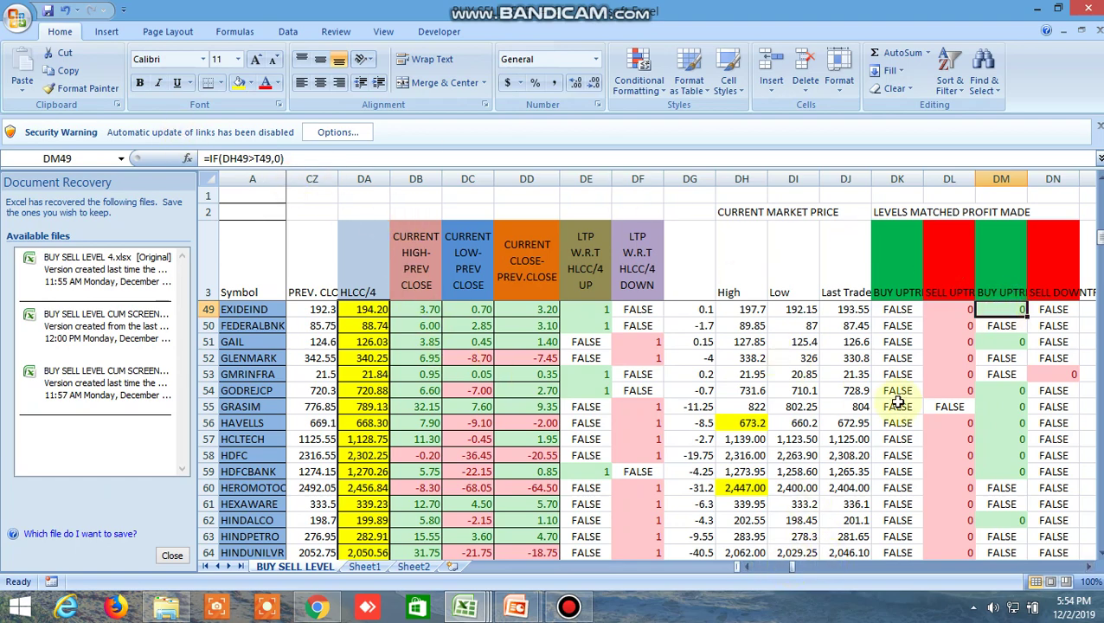
scroll(896, 407, "up", 15)
scroll(896, 407, "down", 5)
scroll(897, 407, "down", 7)
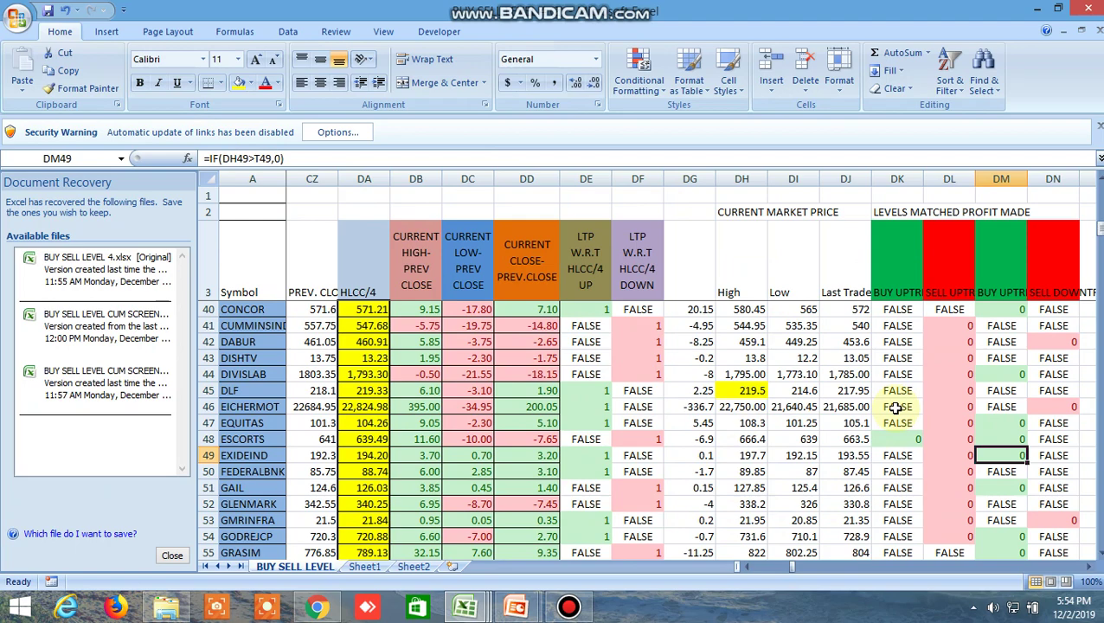
In the cum screener, inspect the JM3 BUY formula, ACC's JK3 low, and the JN3 SELL formula.
mouse_move(463, 614)
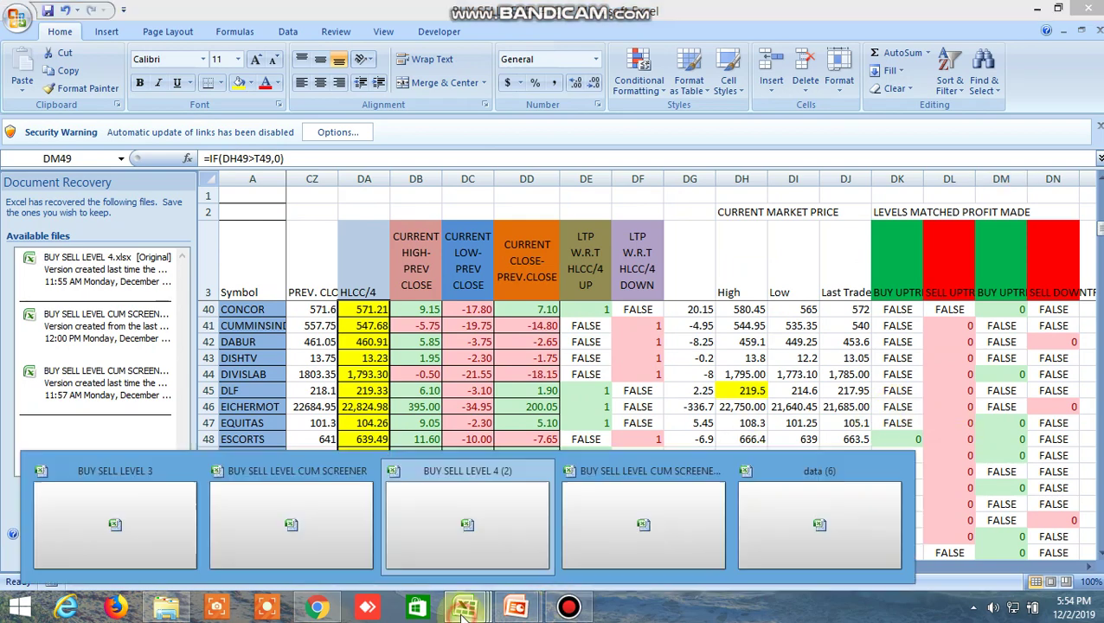
left_click(664, 536)
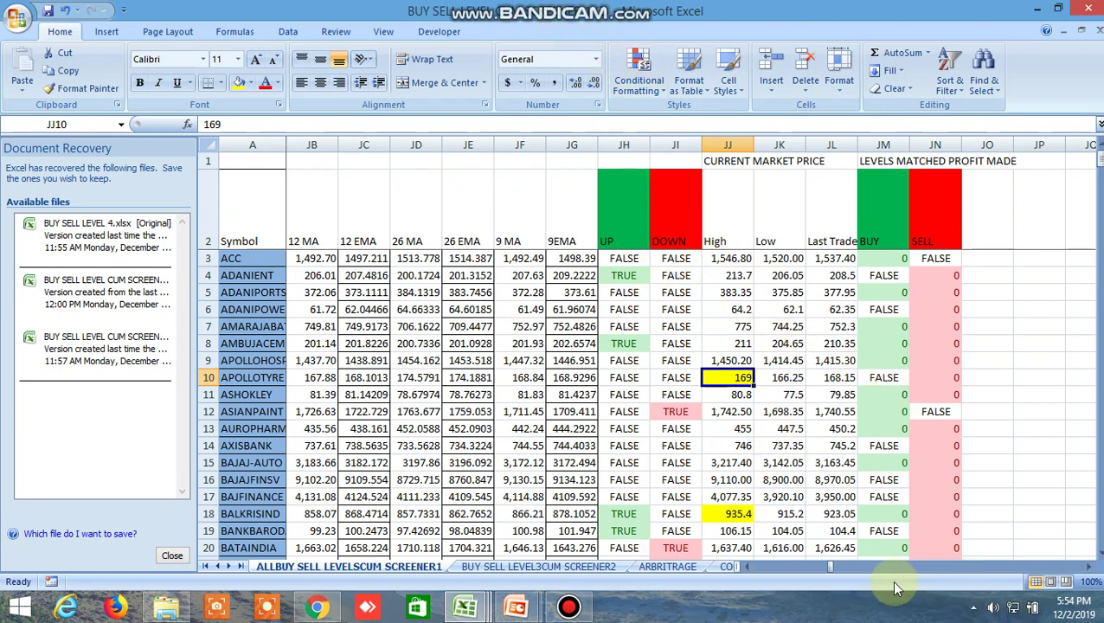
left_click(899, 257)
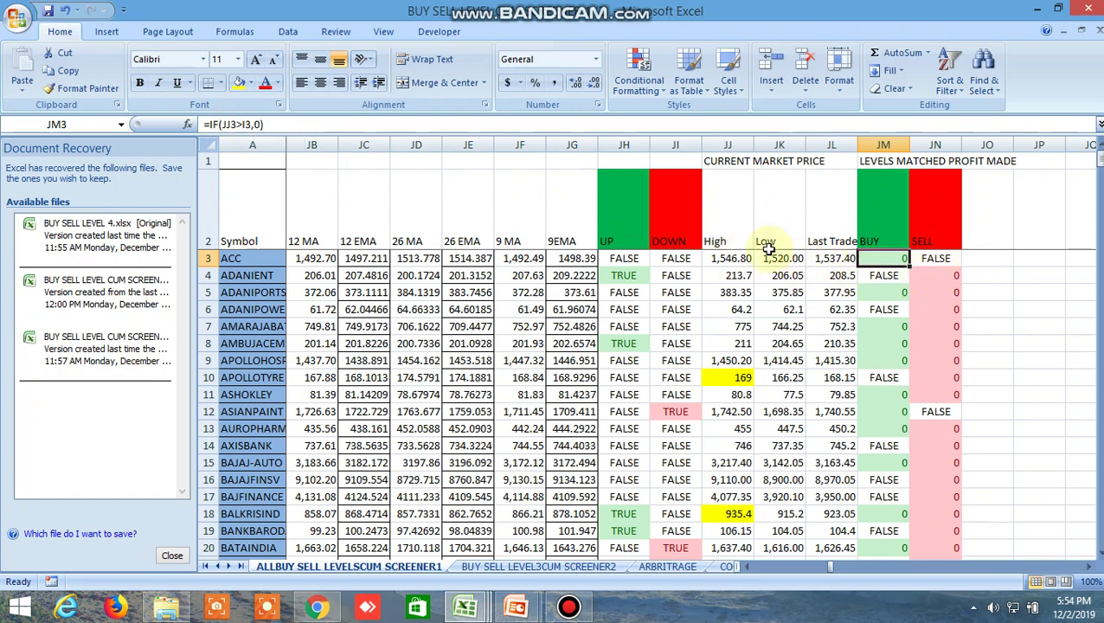
left_click(768, 252)
left_click(940, 258)
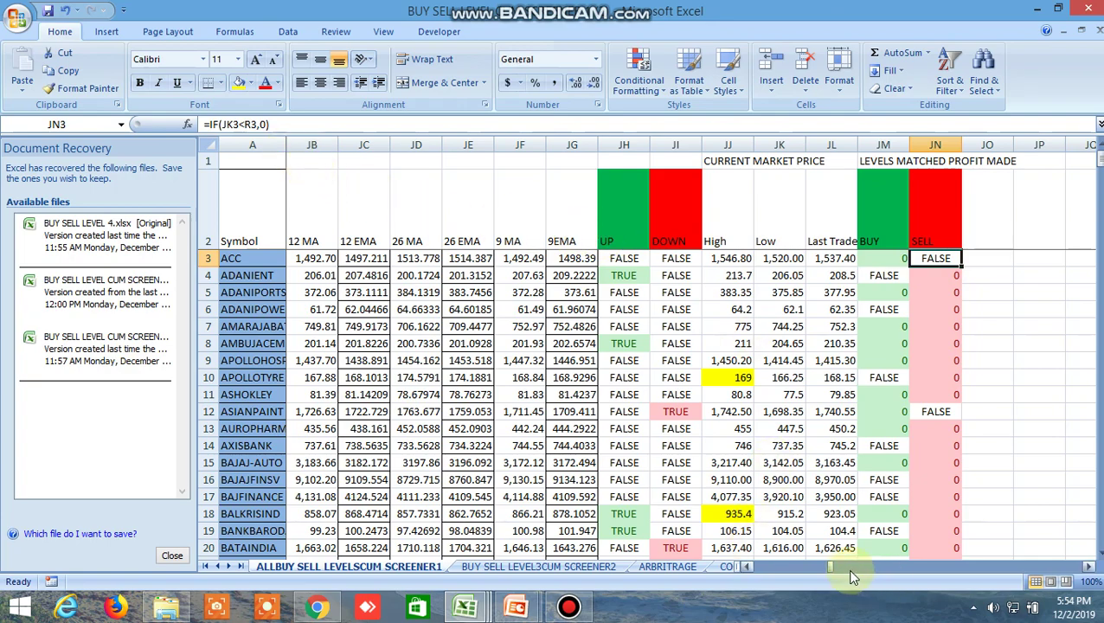
left_click_drag(829, 566, 796, 568)
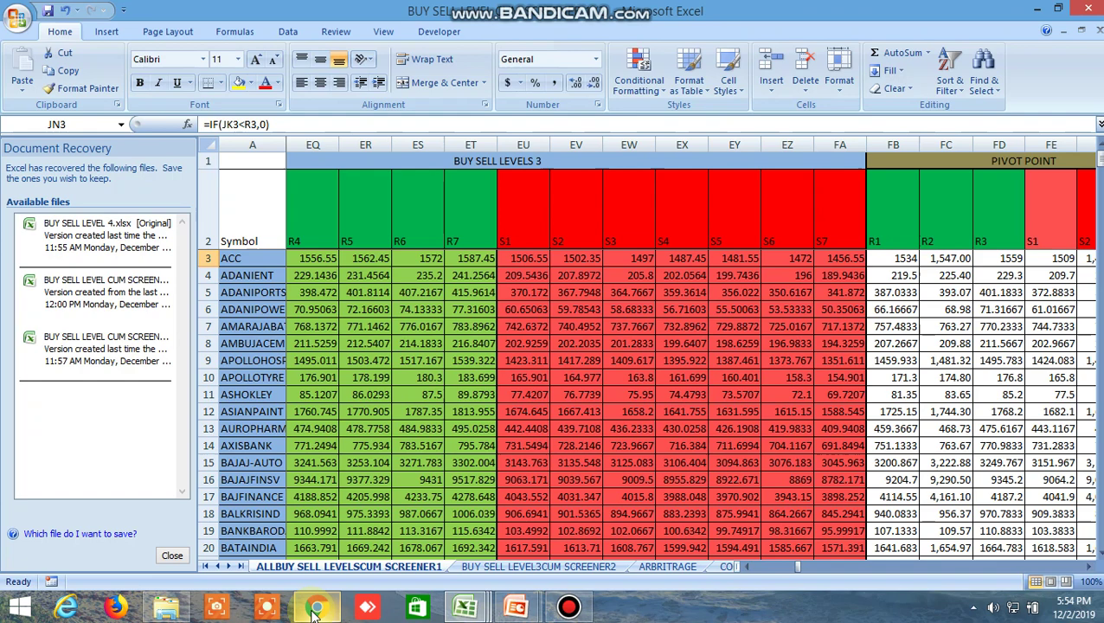
Return to WhatsApp Web and scroll up to yesterday's Safe trade buy/sell calls.
left_click(317, 607)
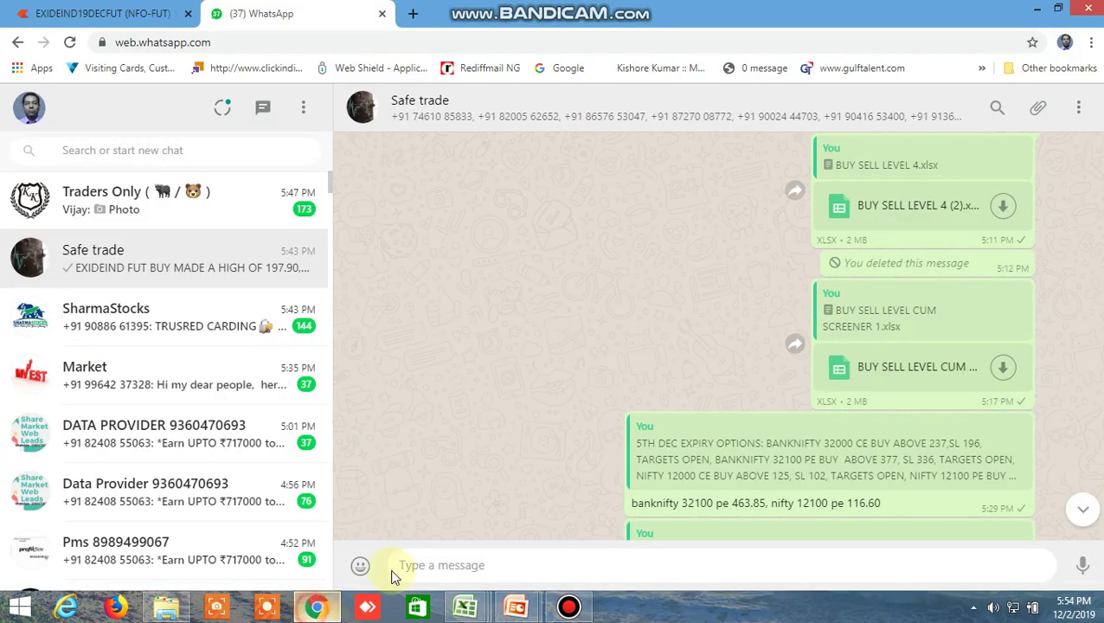
scroll(557, 467, "up", 3)
scroll(558, 469, "up", 5)
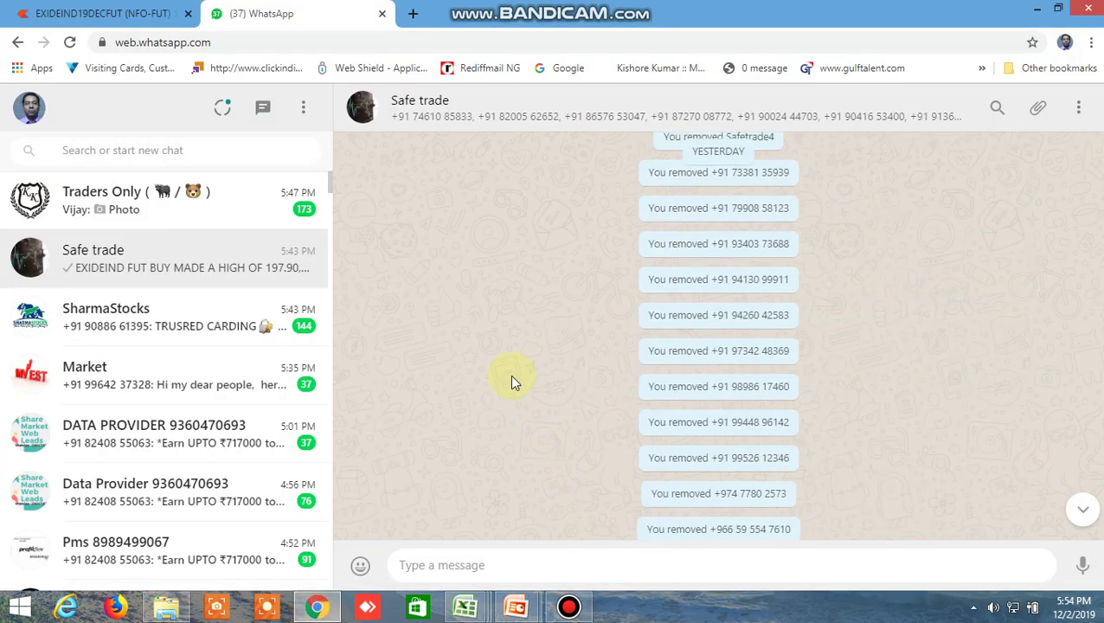
scroll(511, 328, "up", 5)
scroll(511, 328, "up", 3)
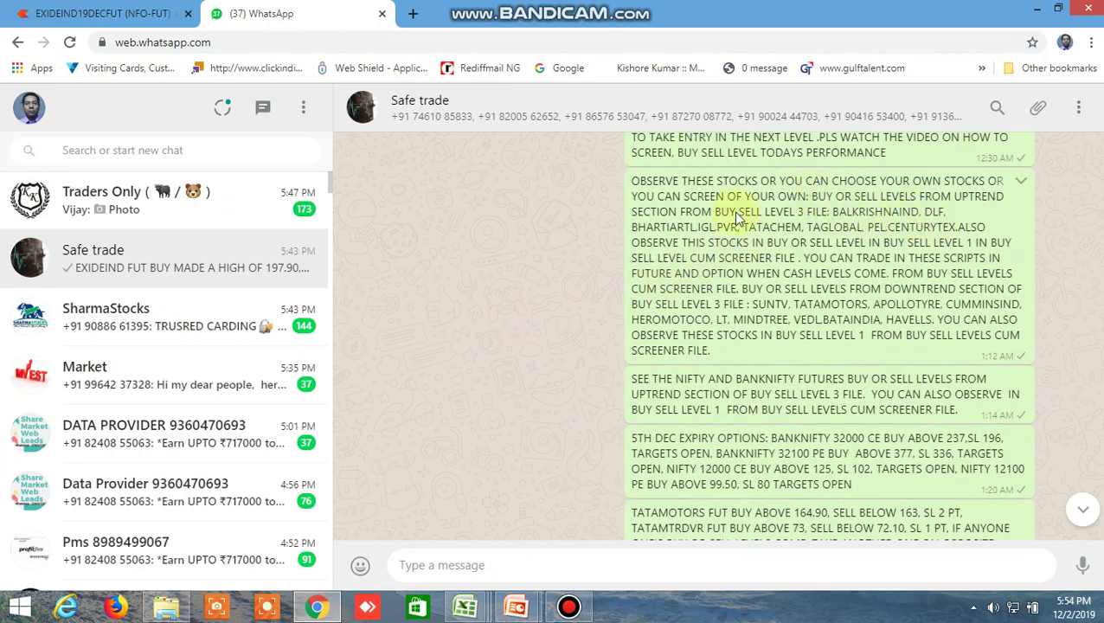
scroll(737, 262, "up", 4)
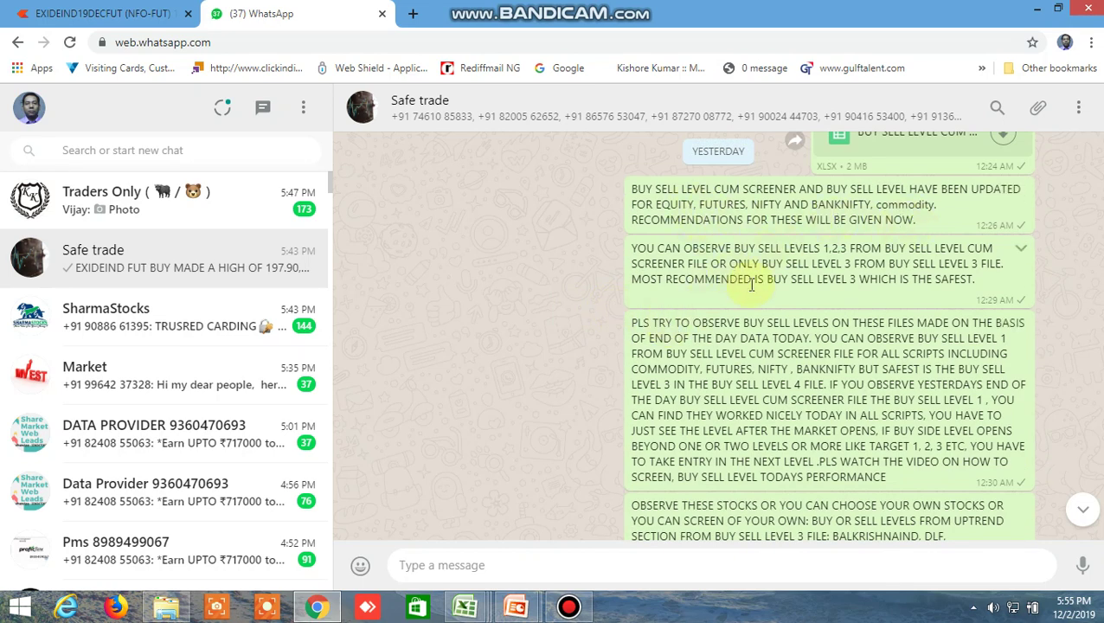
Scroll down to today's profit reports like EXIDEIND FUT 4300, then show the Excel windows.
scroll(752, 286, "down", 1)
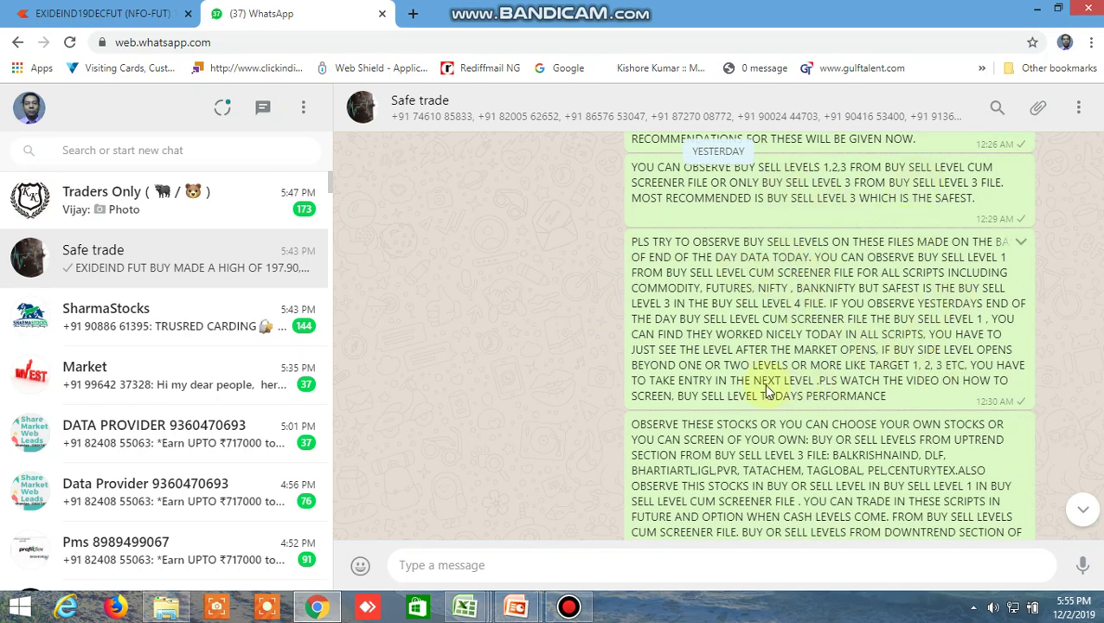
scroll(547, 345, "down", 2)
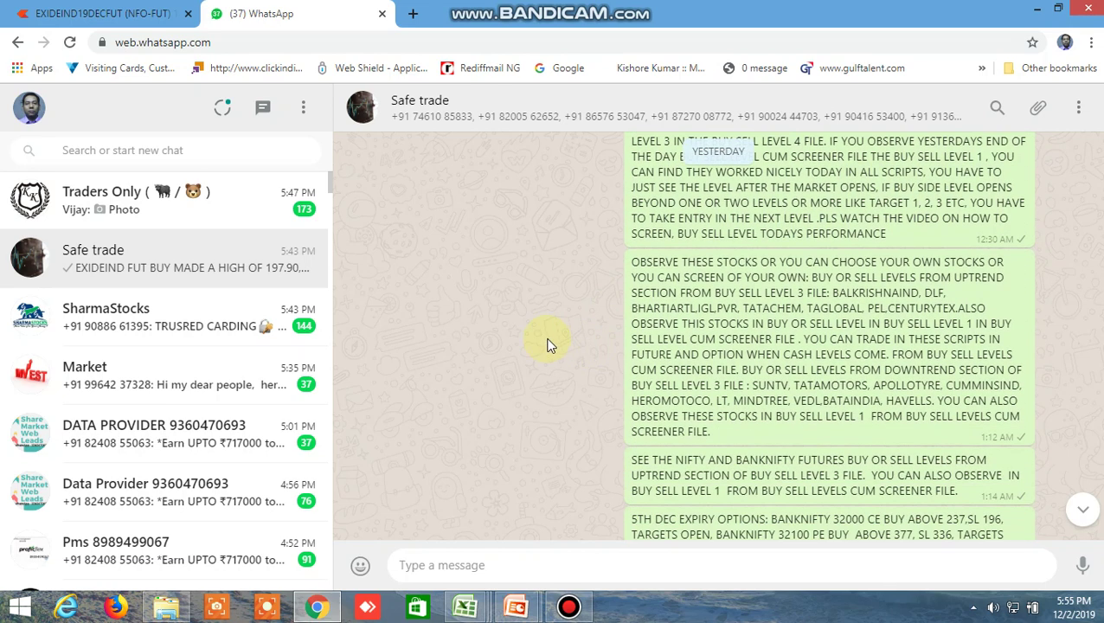
scroll(547, 345, "down", 1)
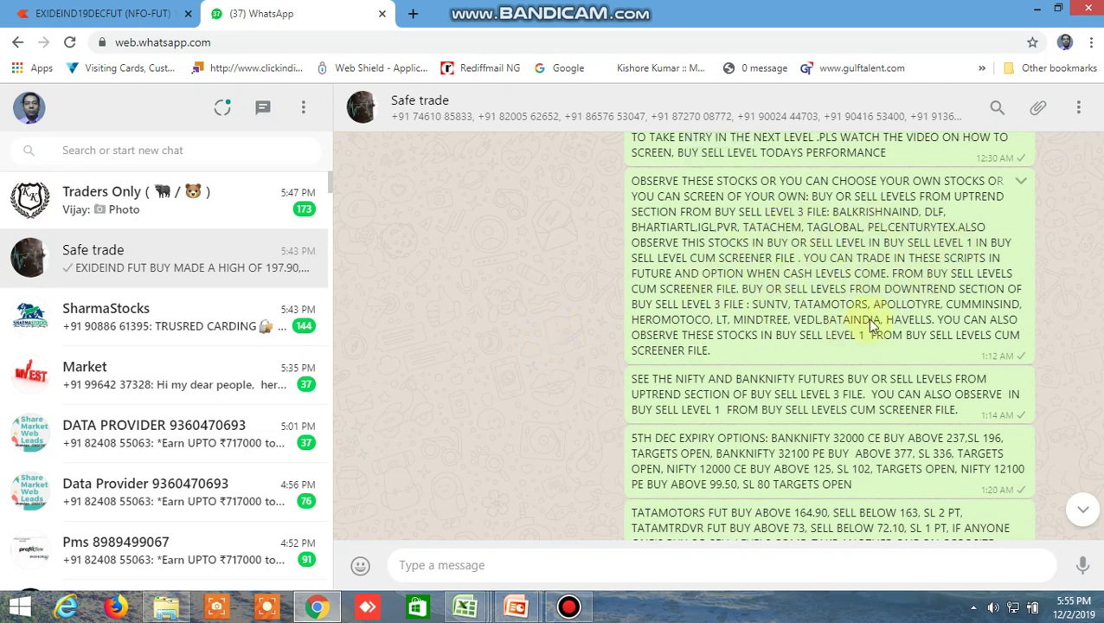
scroll(812, 326, "down", 2)
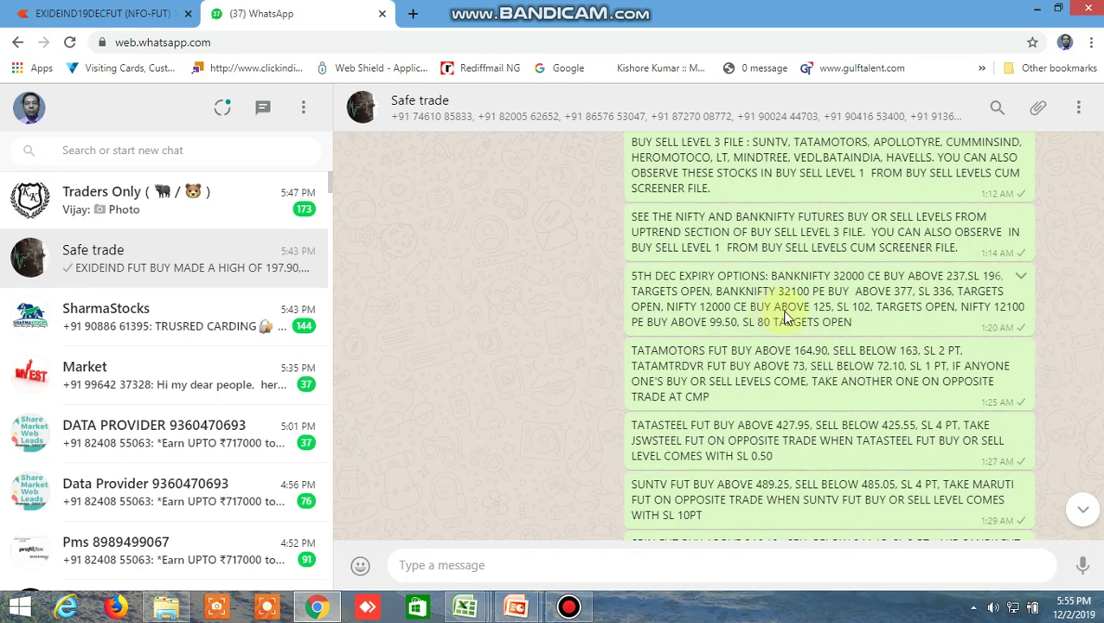
scroll(766, 341, "down", 2)
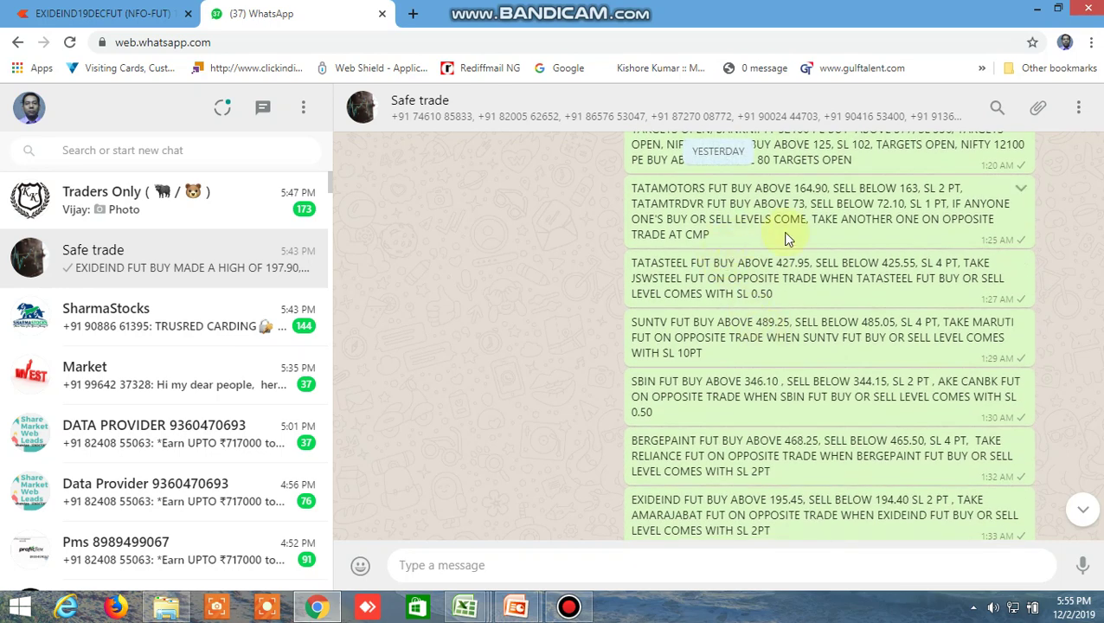
scroll(727, 383, "down", 1)
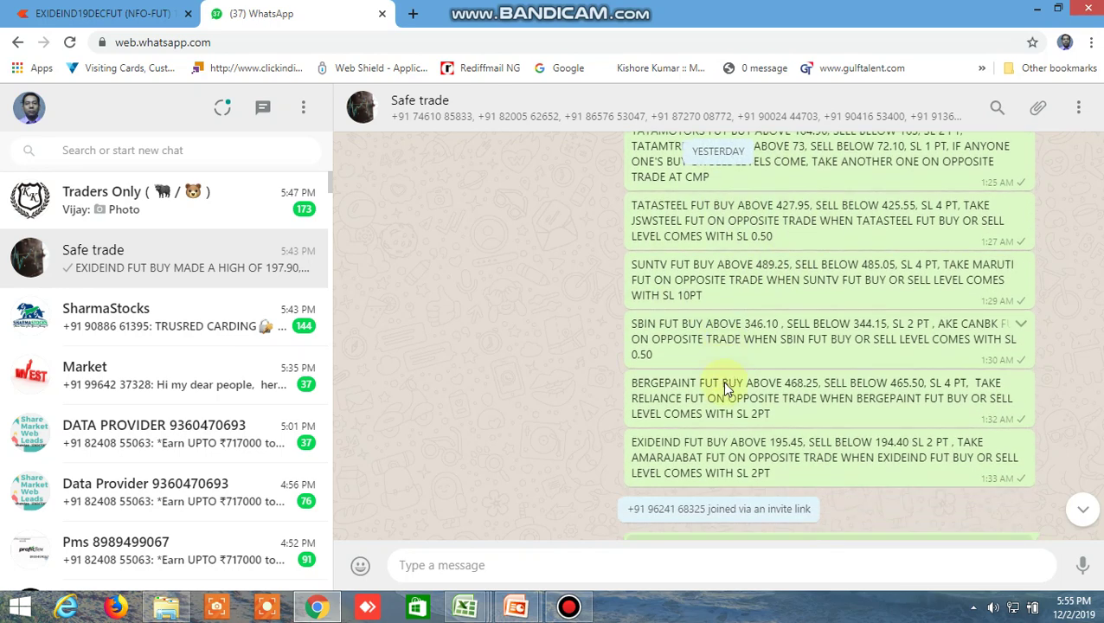
scroll(725, 385, "down", 3)
scroll(726, 386, "down", 3)
scroll(726, 388, "down", 2)
scroll(726, 387, "down", 3)
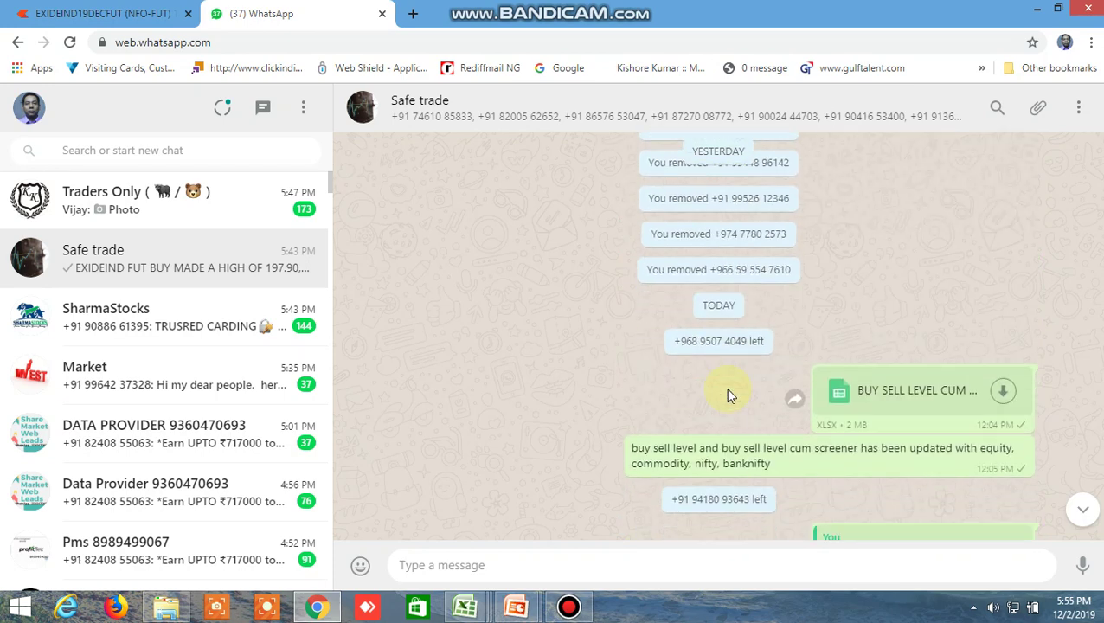
scroll(725, 388, "down", 3)
scroll(725, 388, "down", 4)
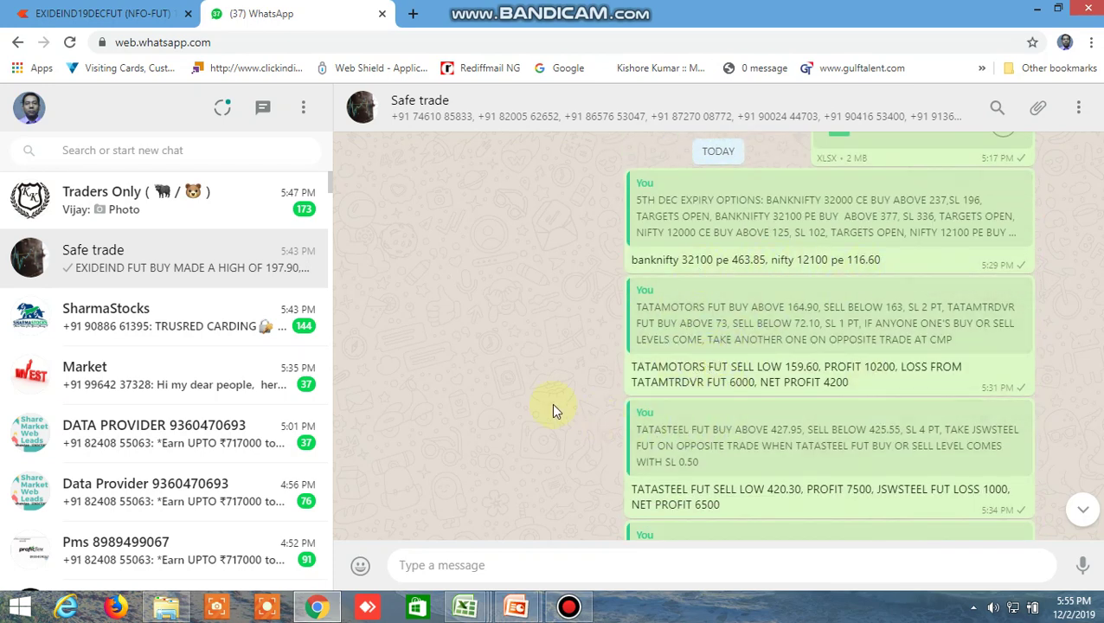
scroll(552, 405, "down", 1)
scroll(533, 407, "down", 5)
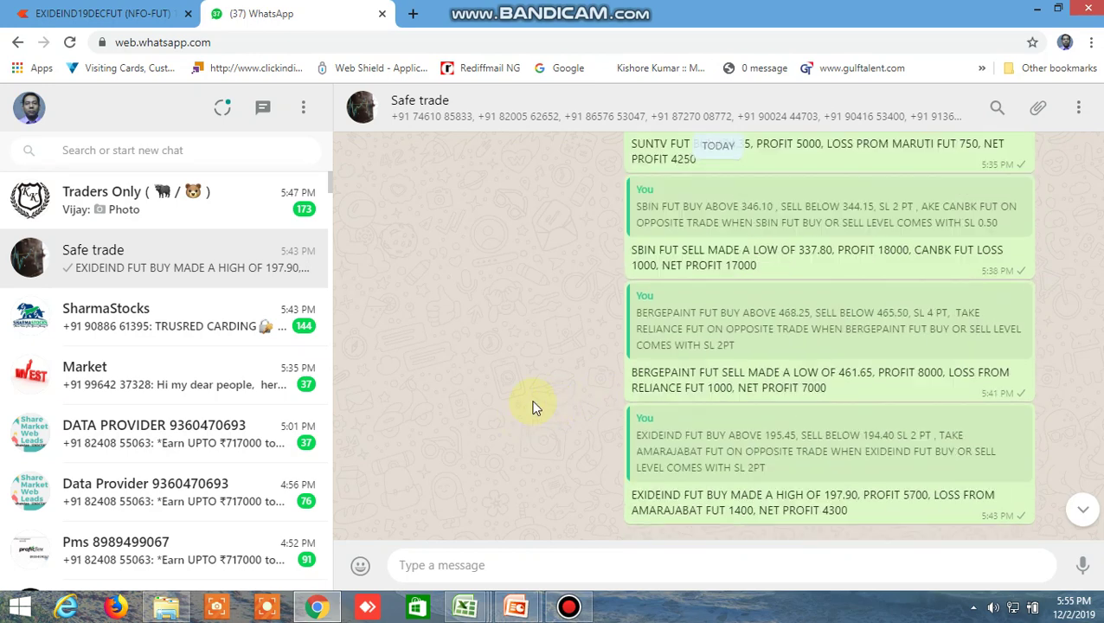
scroll(533, 406, "up", 3)
scroll(533, 403, "down", 3)
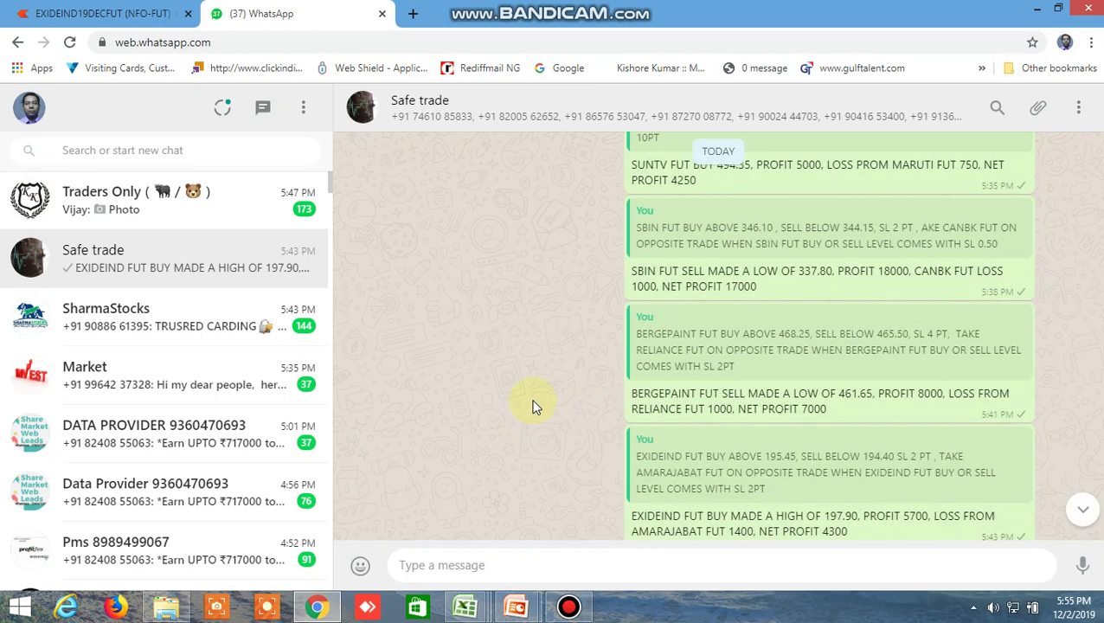
left_click(466, 606)
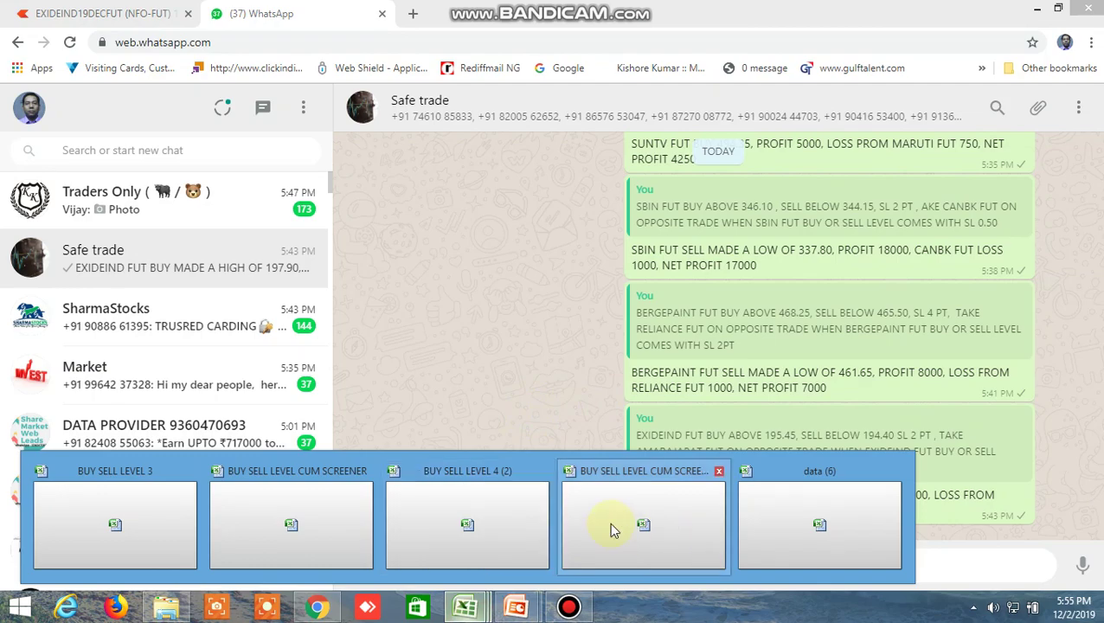
In BUY SELL LEVEL 4 (2), inspect APOLLOTYRE's 169 high and its buy uptrend match formula.
left_click(480, 512)
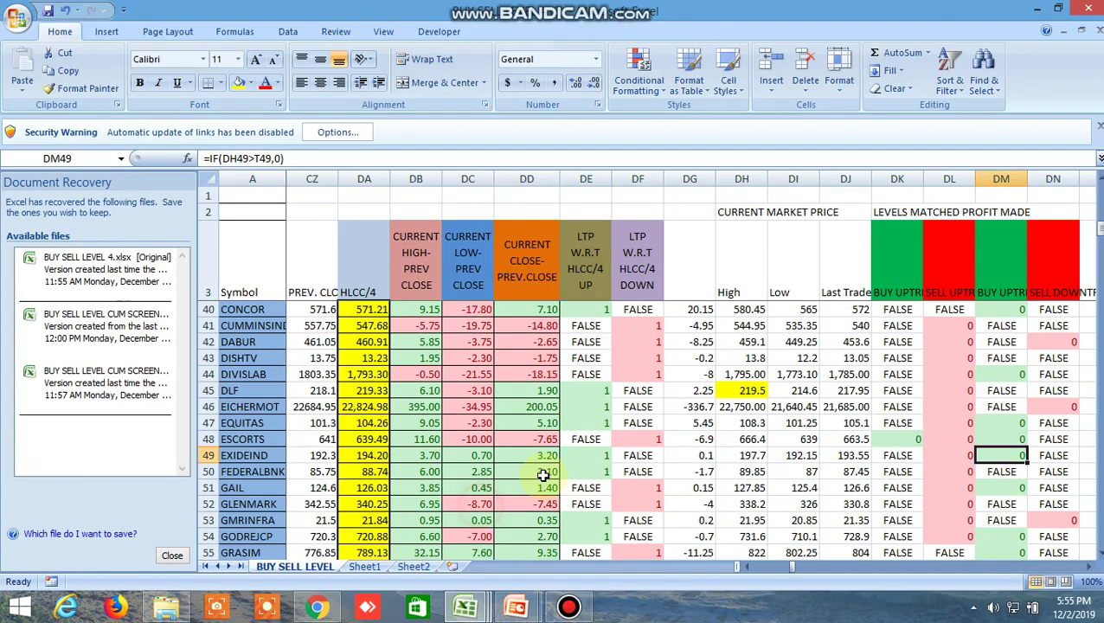
scroll(734, 393, "up", 5)
scroll(744, 389, "up", 7)
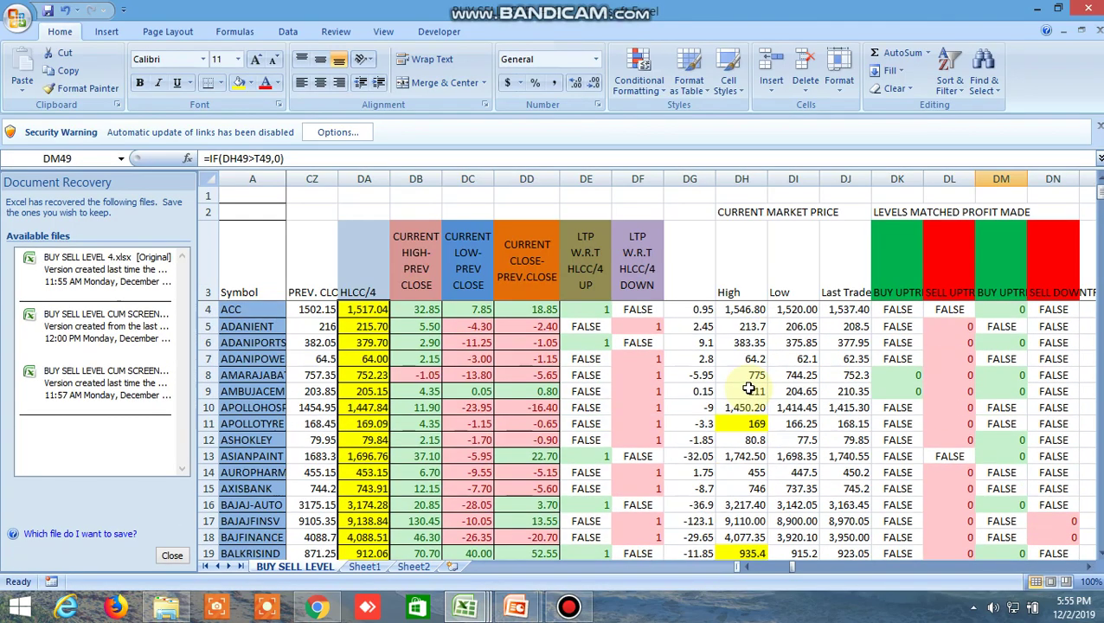
scroll(749, 389, "down", 1)
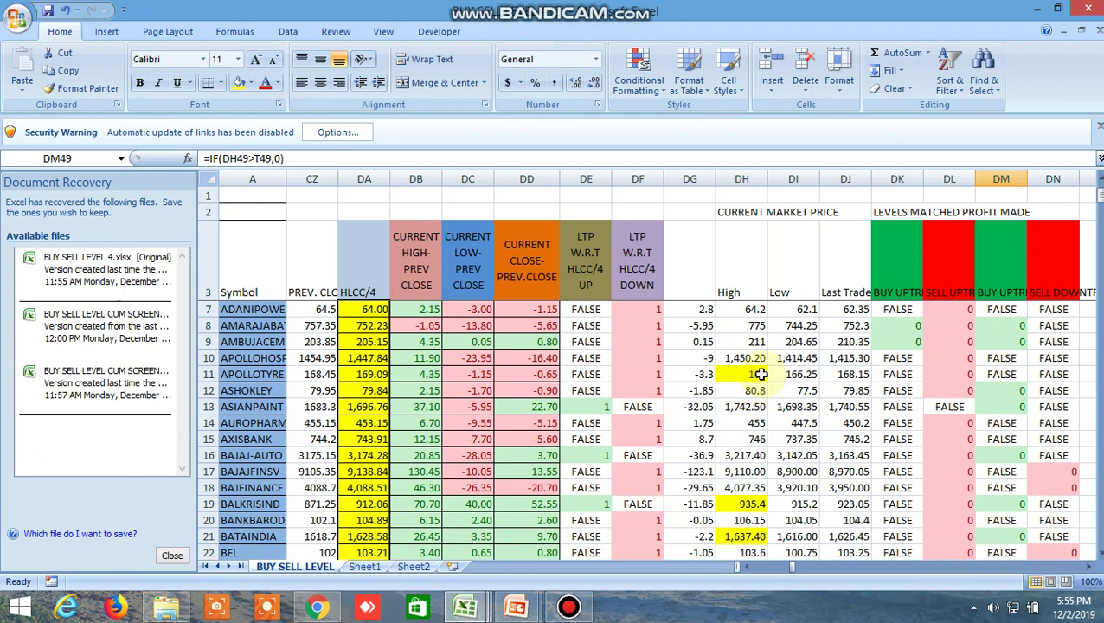
left_click(761, 374)
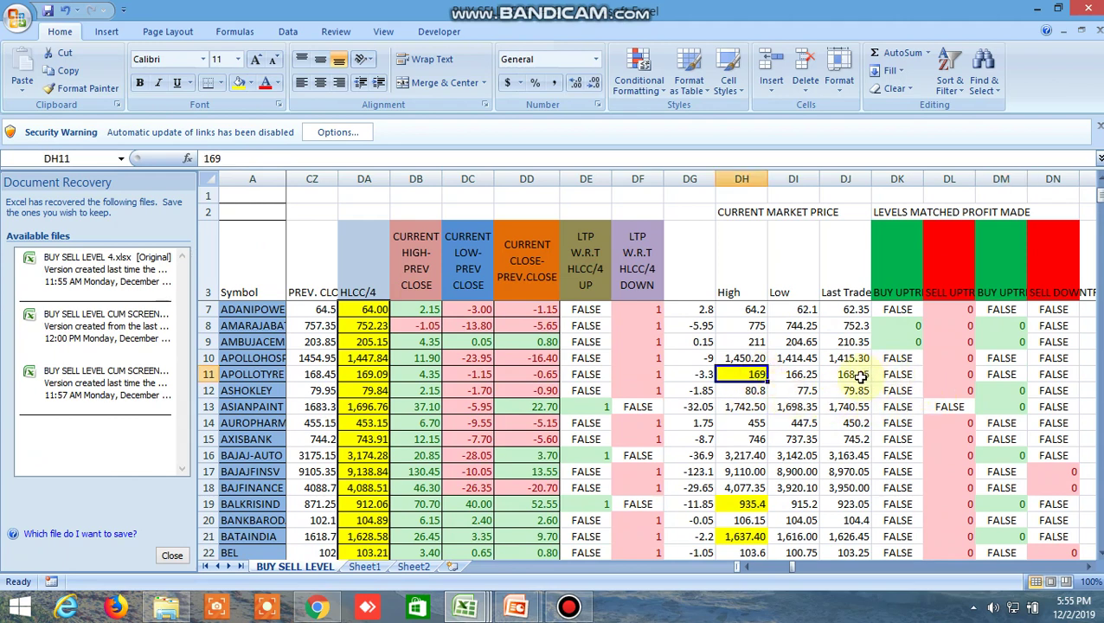
left_click(859, 377)
left_click(900, 376)
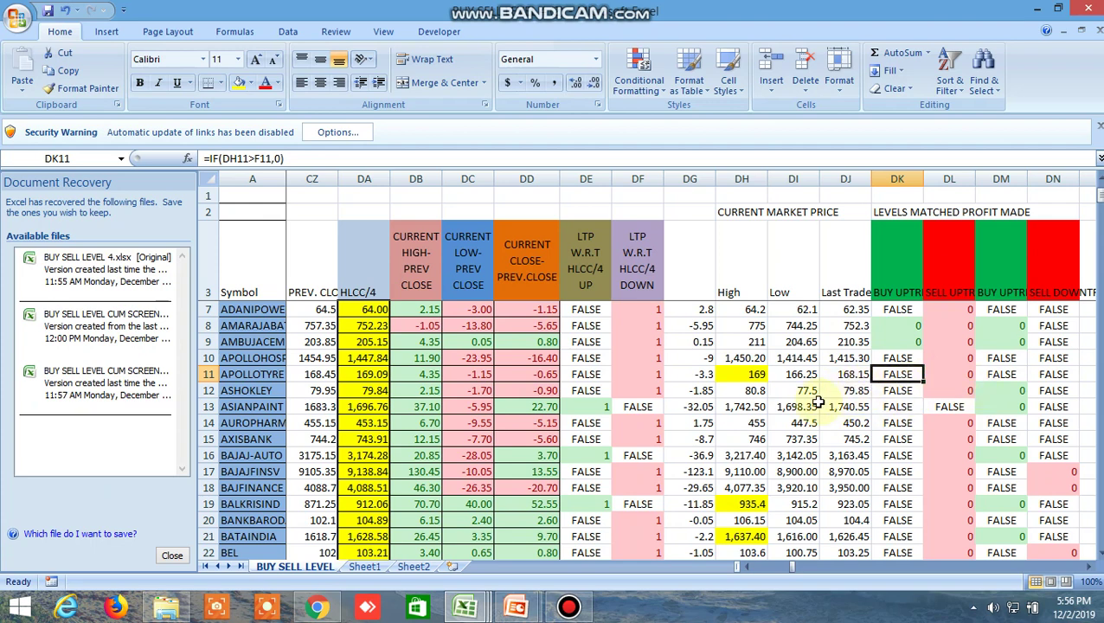
Check APOLLOTYRE's row 11 buy/sell uptrend and downtrend formulas, then switch to the cum screener.
left_click(756, 377)
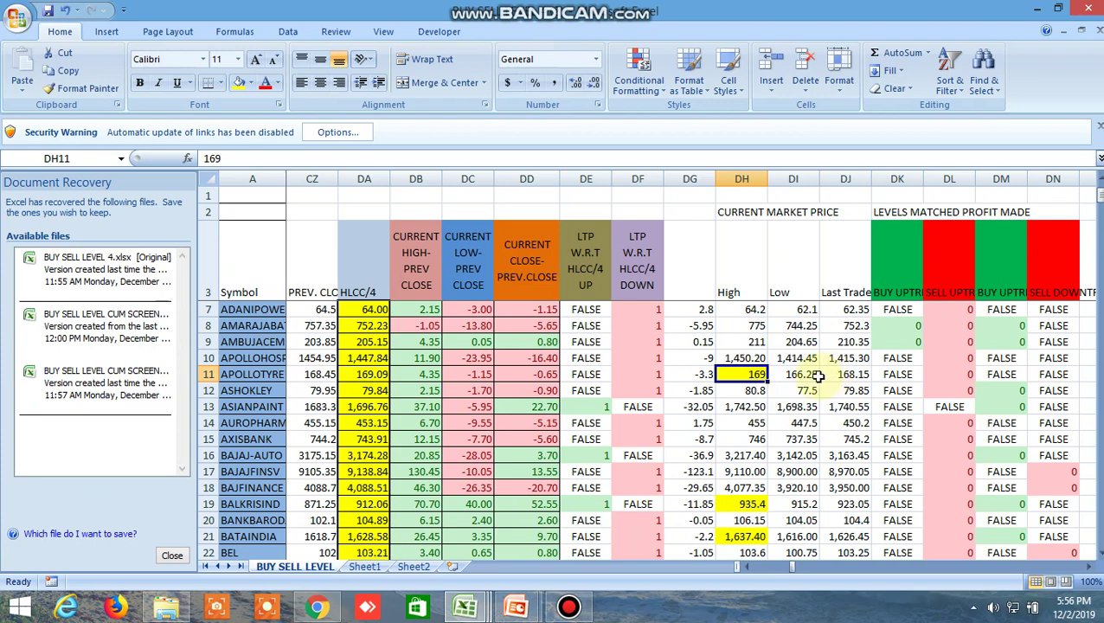
left_click(817, 376)
left_click(850, 376)
left_click(900, 377)
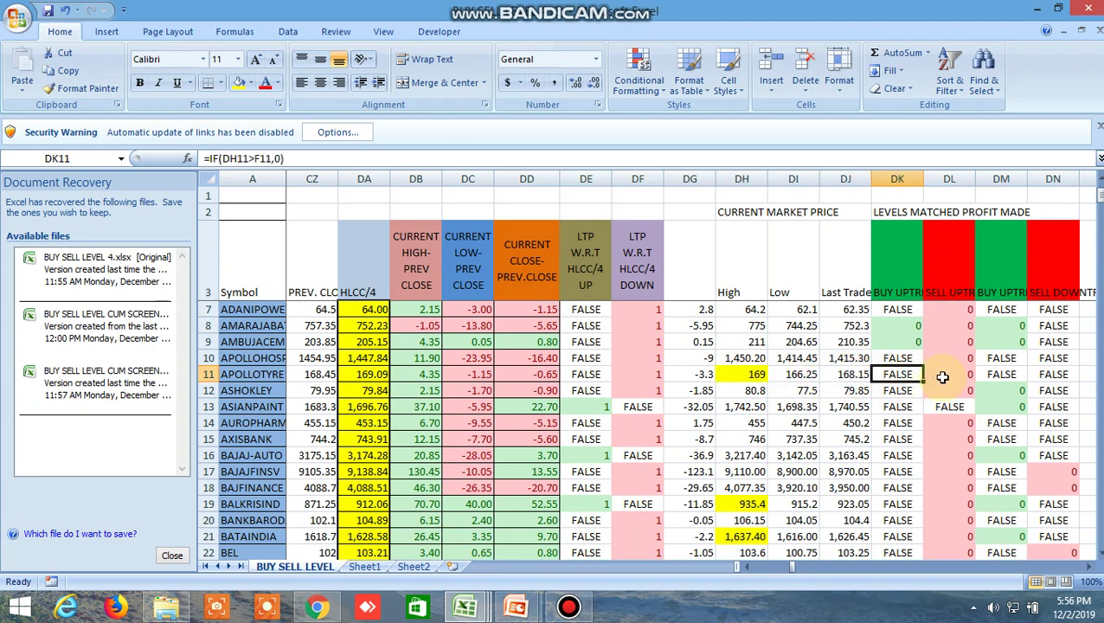
left_click(942, 378)
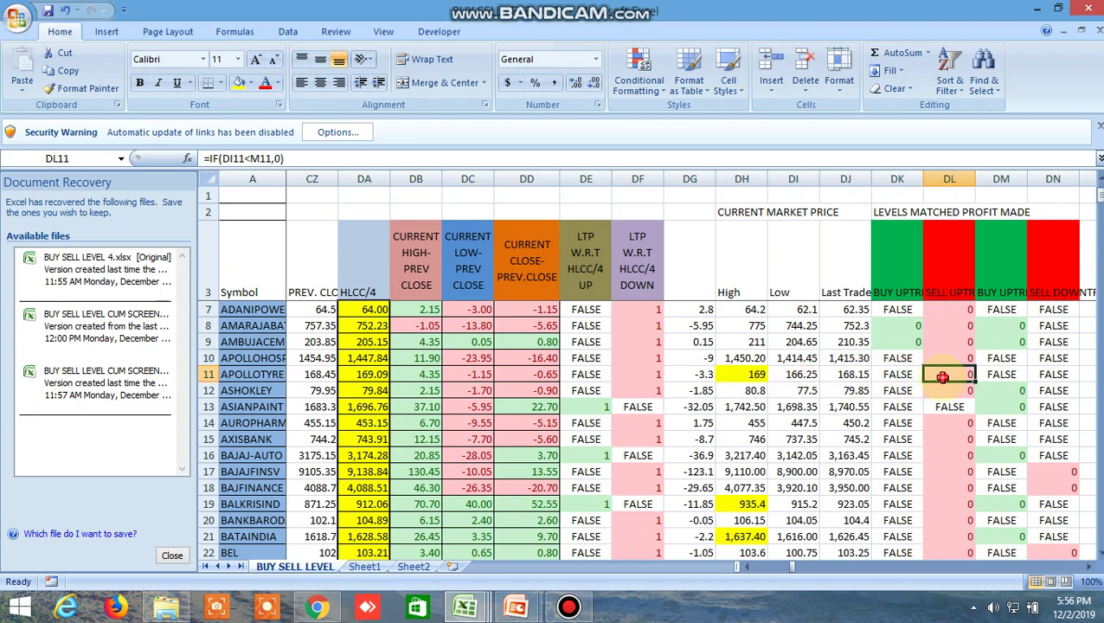
left_click(995, 376)
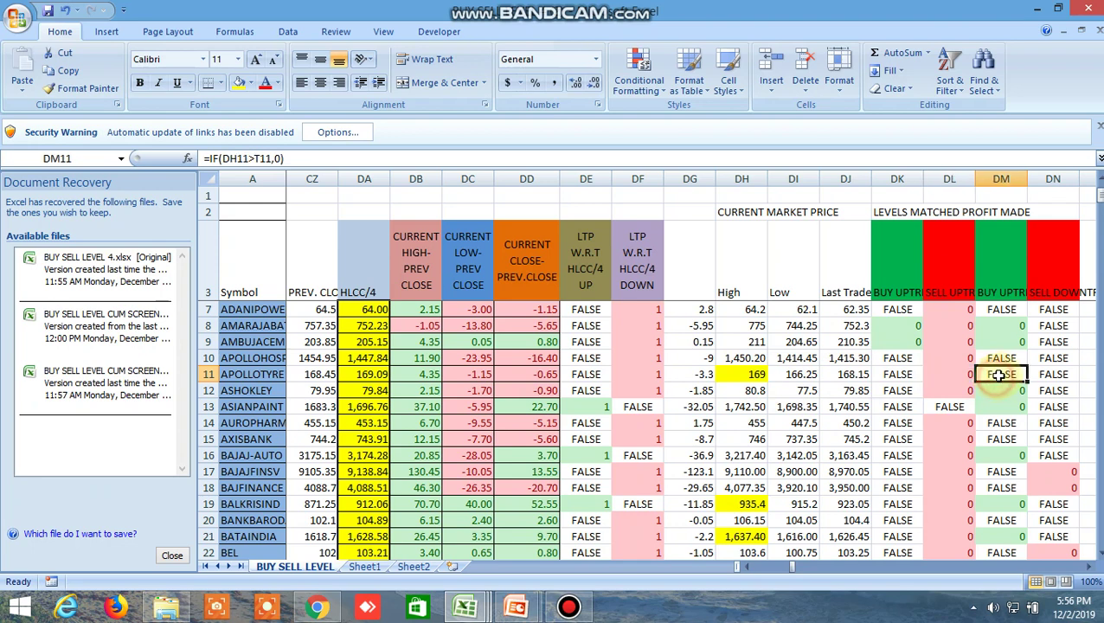
left_click(1060, 376)
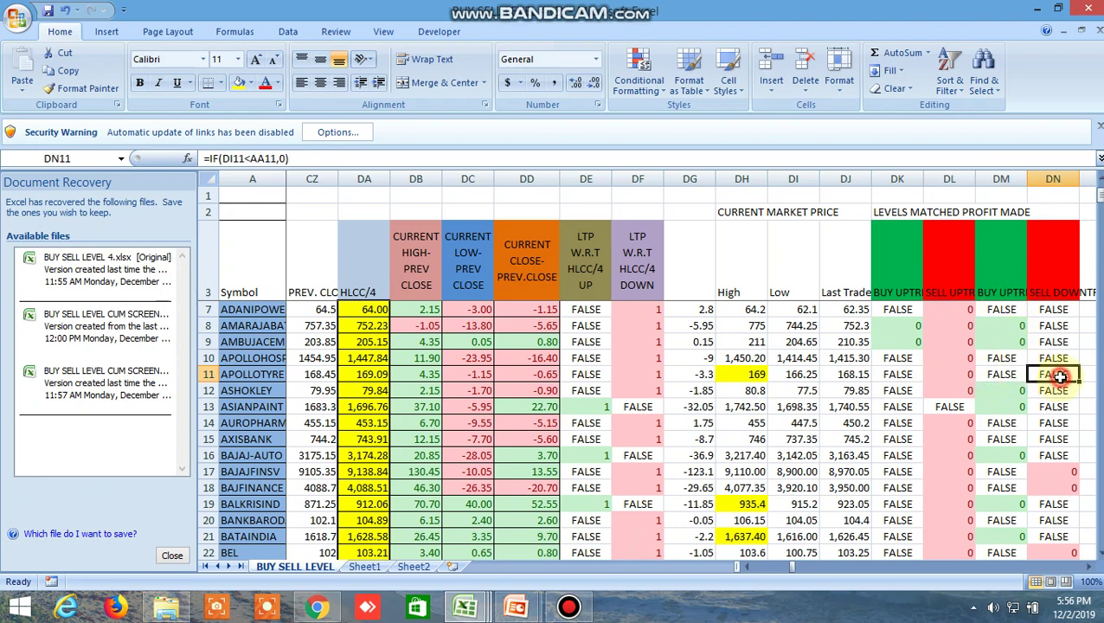
left_click(946, 376)
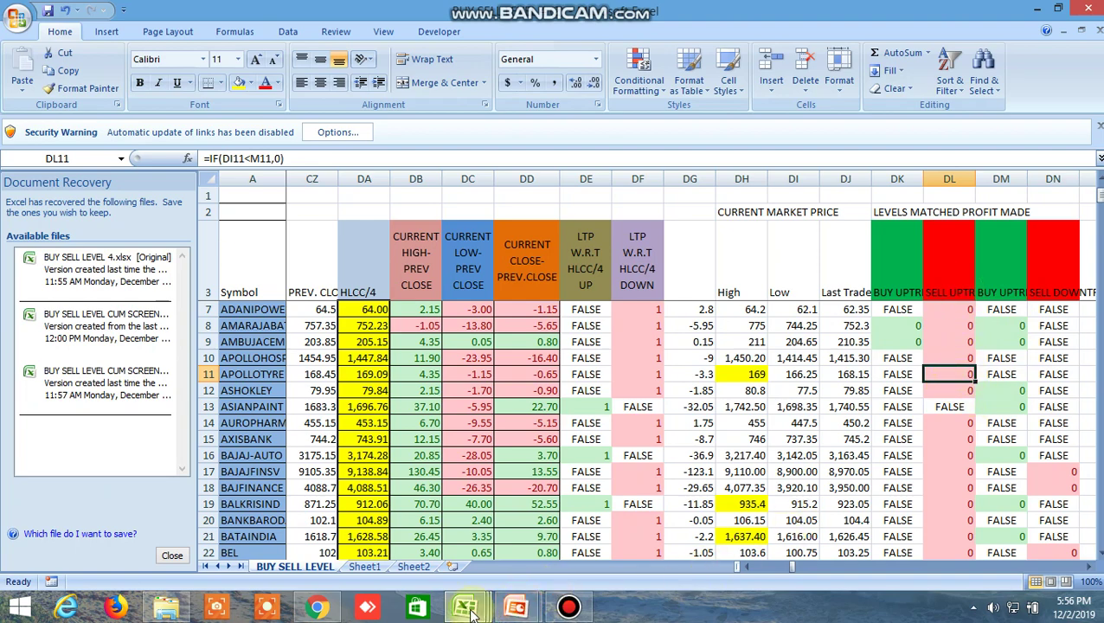
mouse_move(465, 606)
left_click(640, 522)
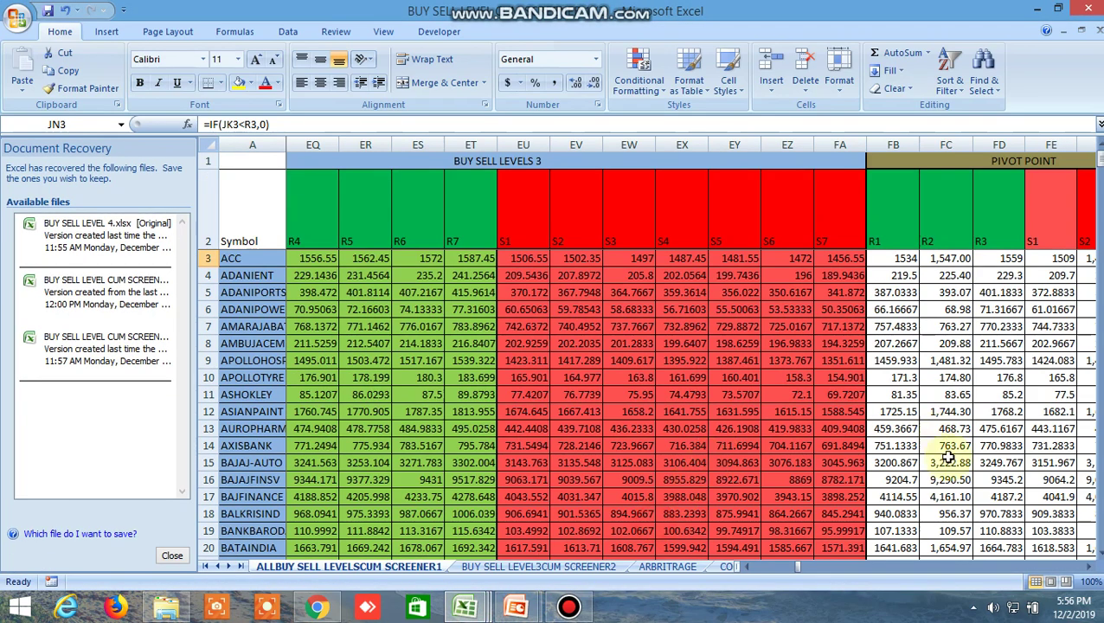
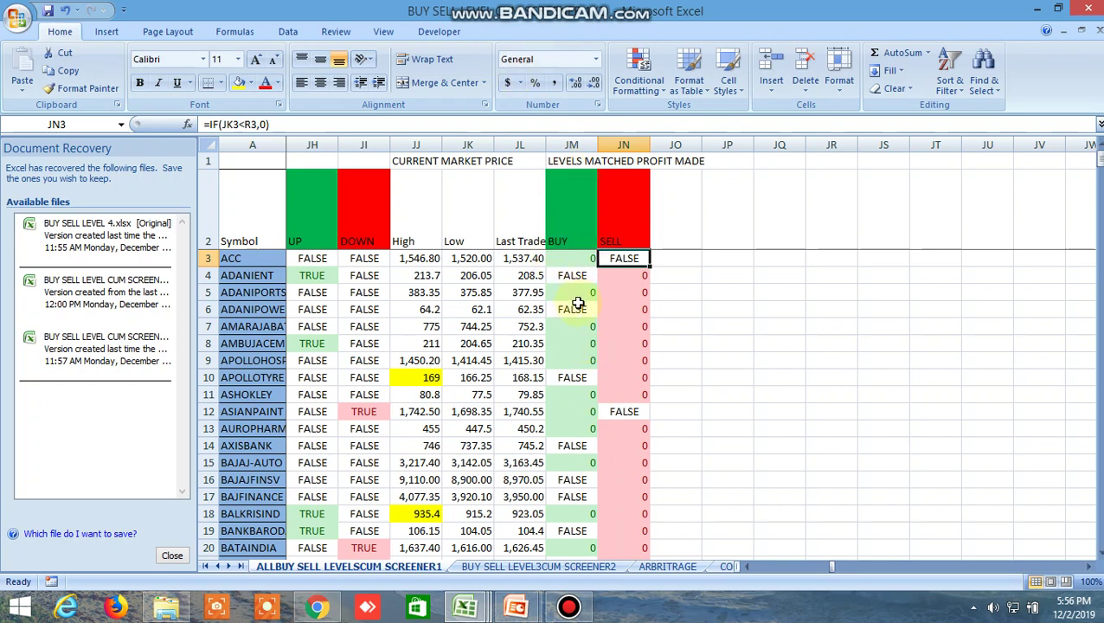
Inspect APOLLOTYRE's BUY and SELL match formulas and its 168.6125 sell-below level.
left_click(585, 378)
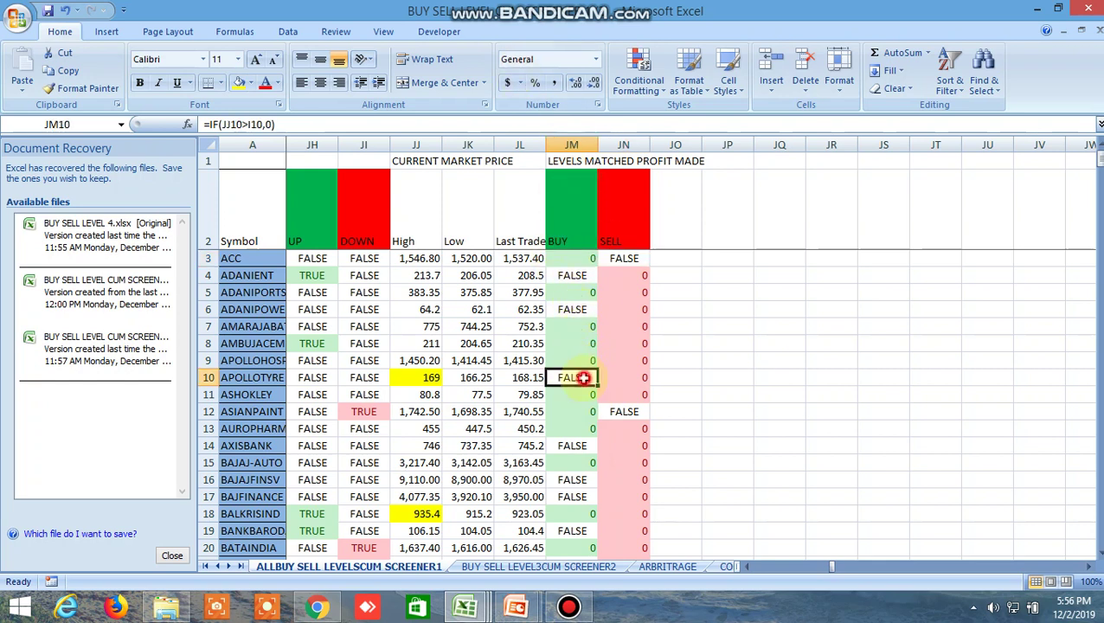
left_click(637, 379)
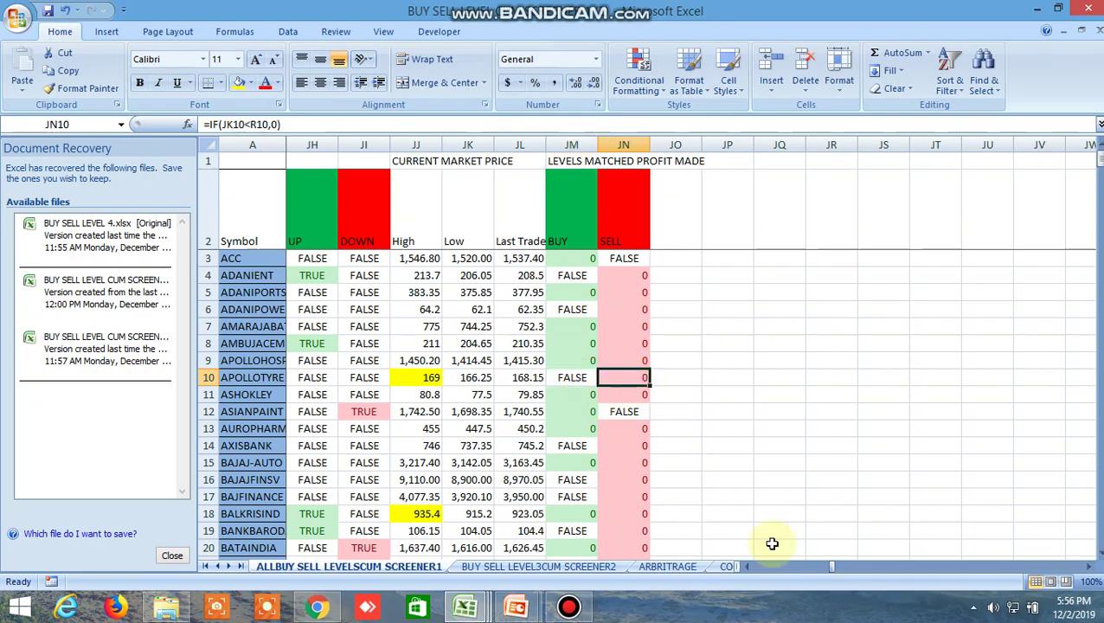
left_click_drag(831, 571, 758, 571)
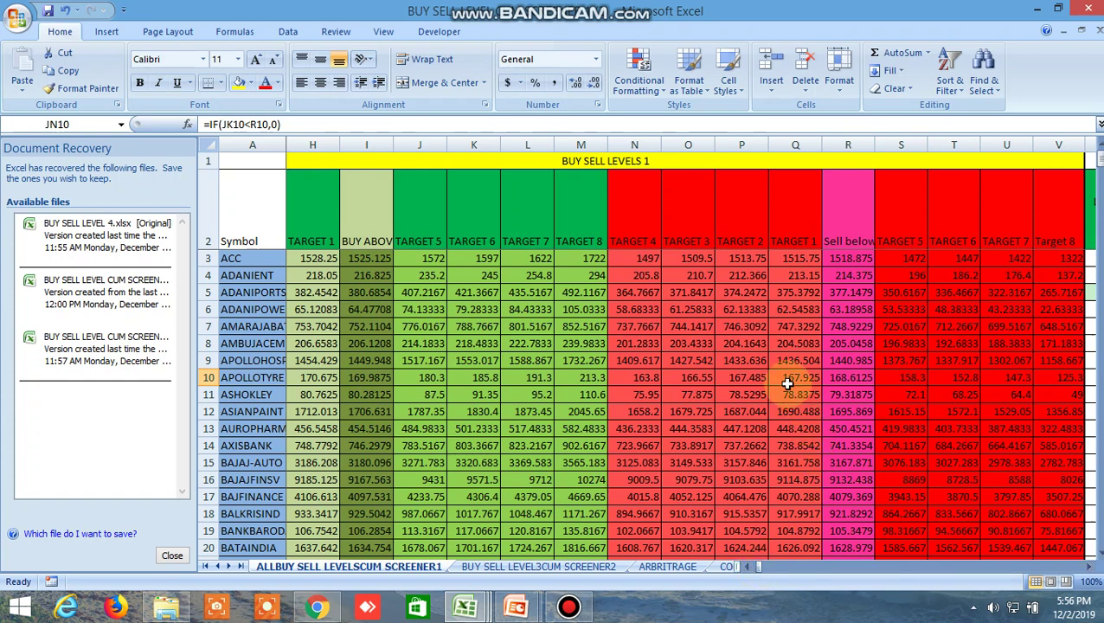
left_click(851, 380)
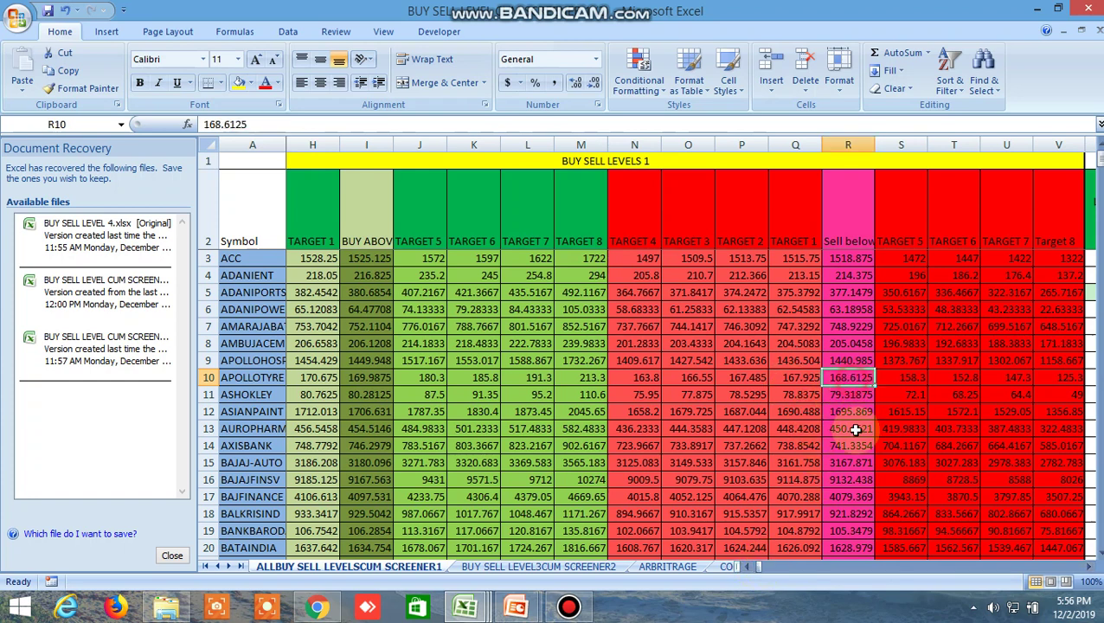
left_click(1091, 567)
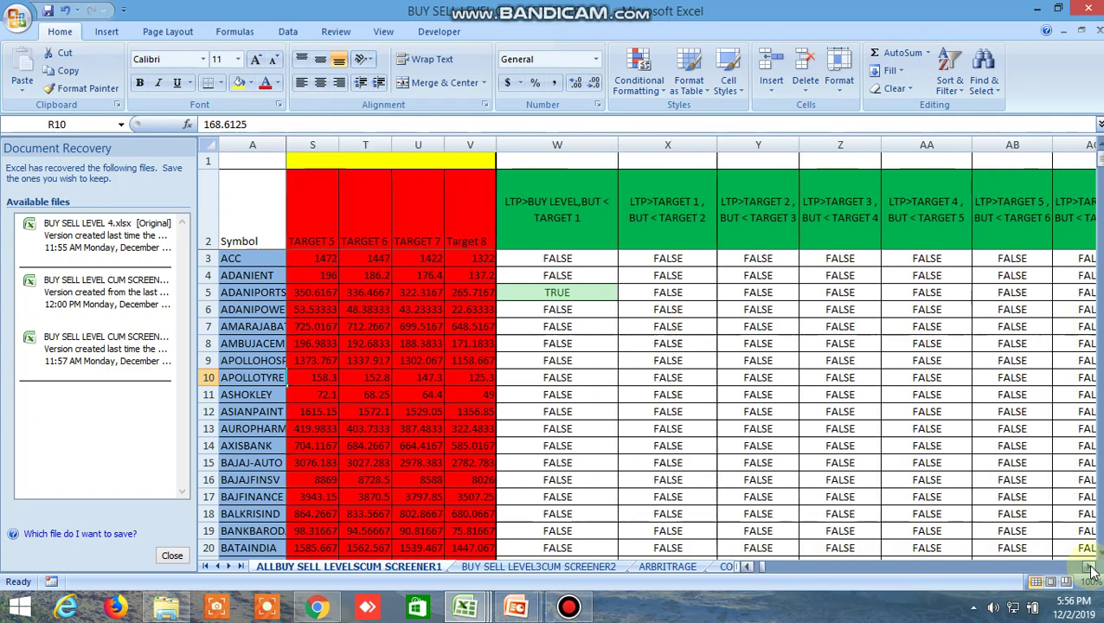
left_click(1090, 568)
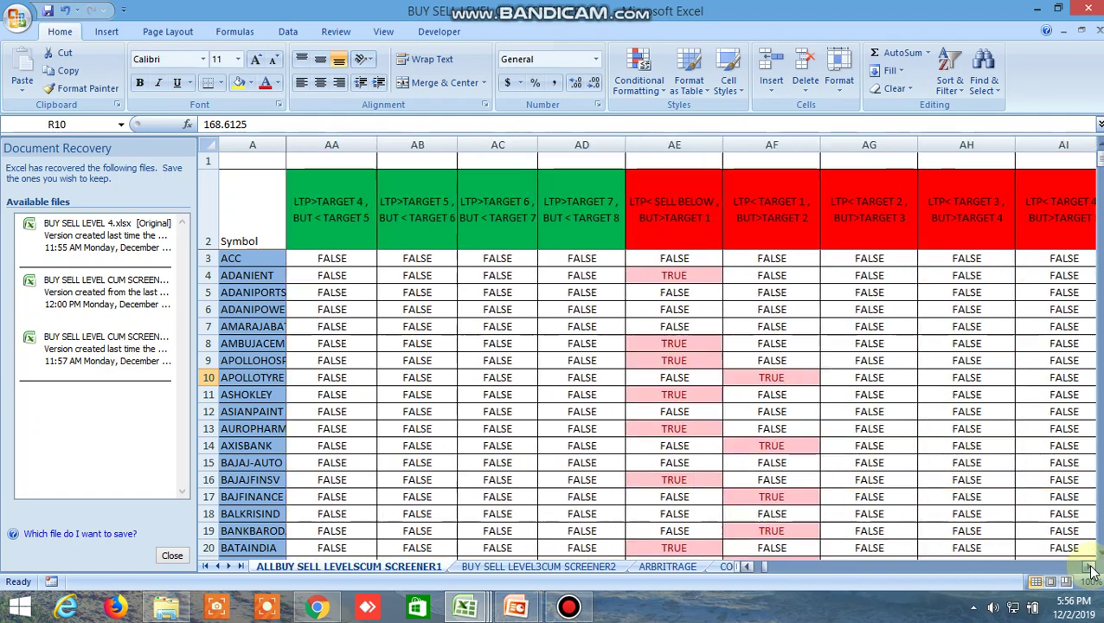
Review the Safe trade chat's posted futures levels and results in WhatsApp Web.
left_click(761, 568)
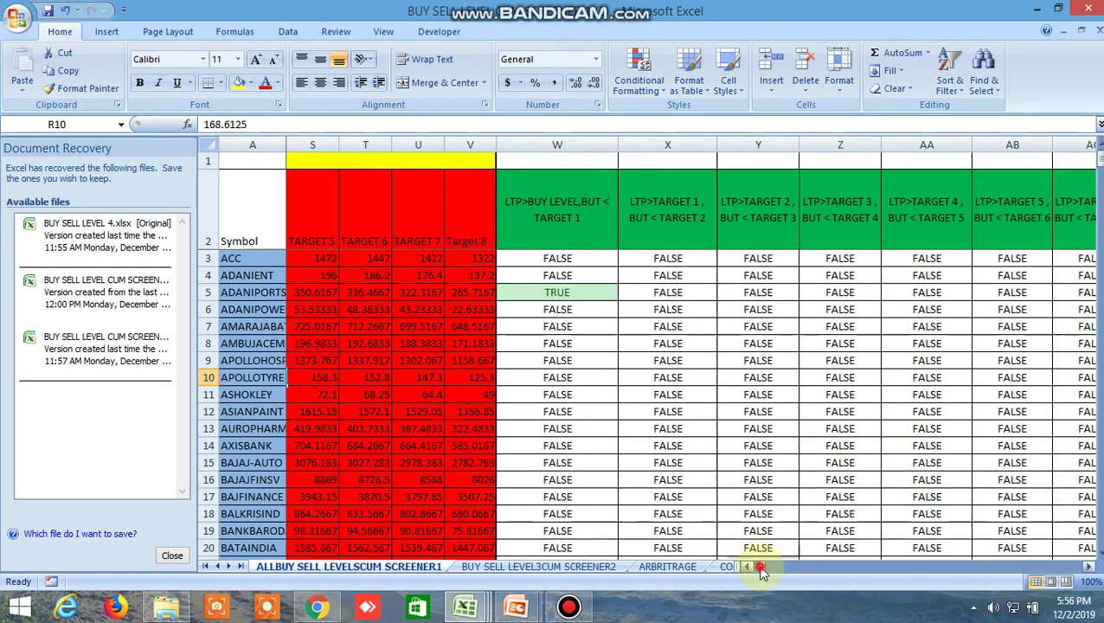
left_click_drag(757, 566, 830, 565)
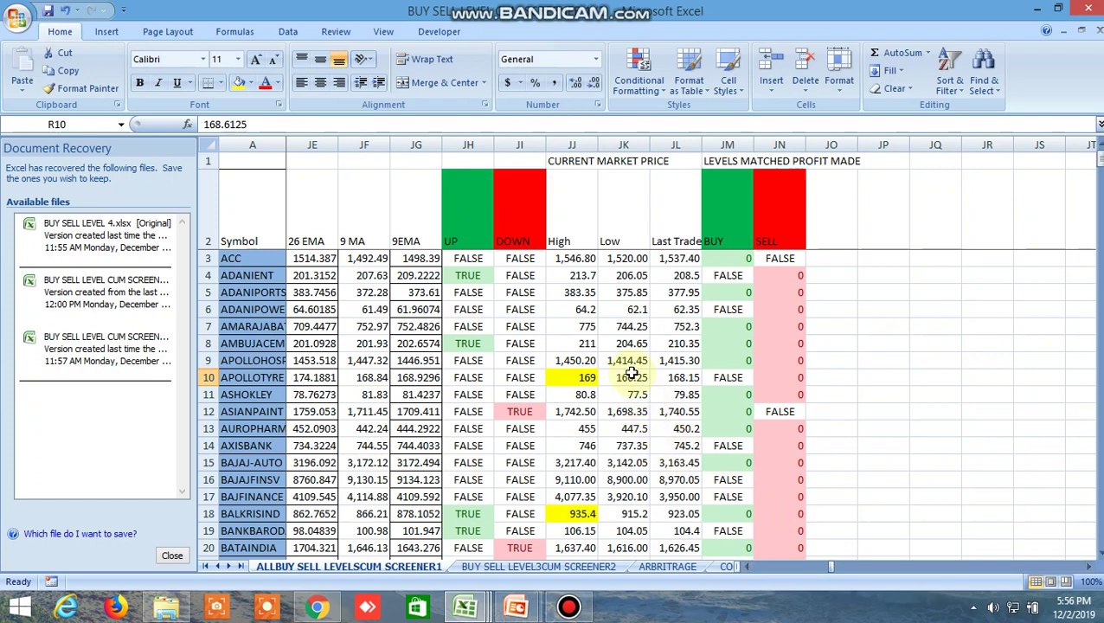
left_click(319, 607)
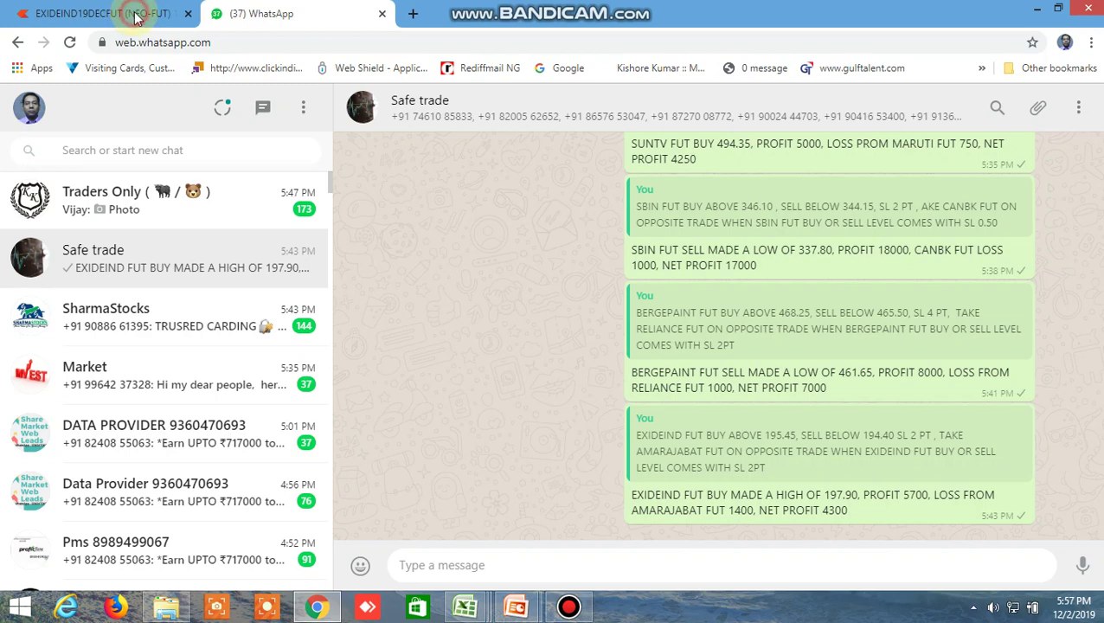
left_click(135, 16)
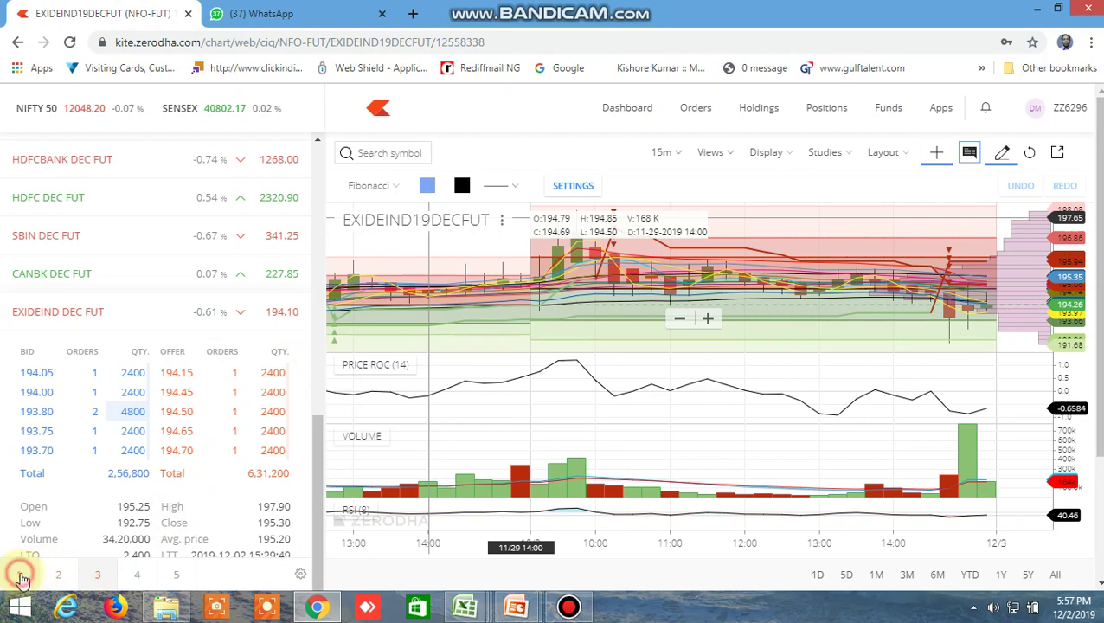
Show Kite's first watchlist from the top with its search box ready for a symbol.
left_click(20, 574)
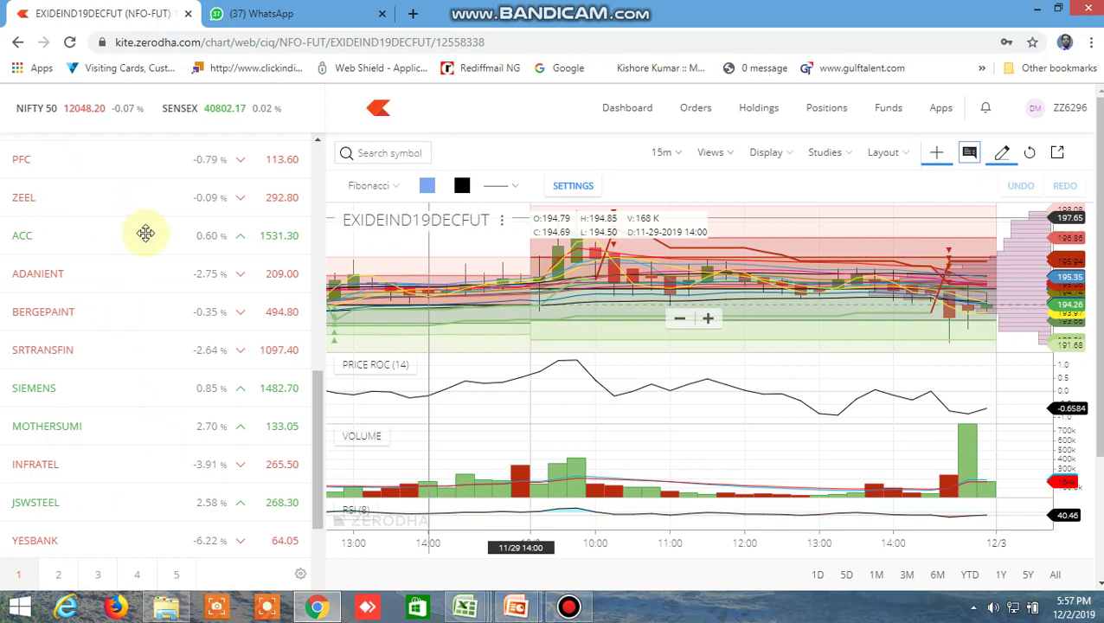
scroll(141, 230, "up", 3)
scroll(138, 229, "up", 2)
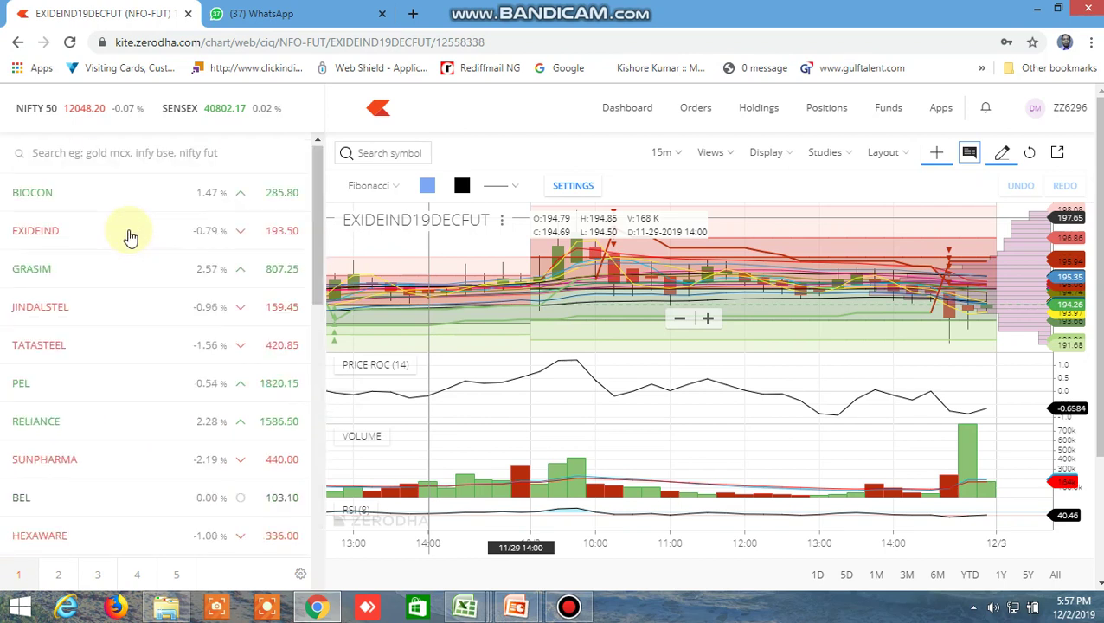
left_click(91, 153)
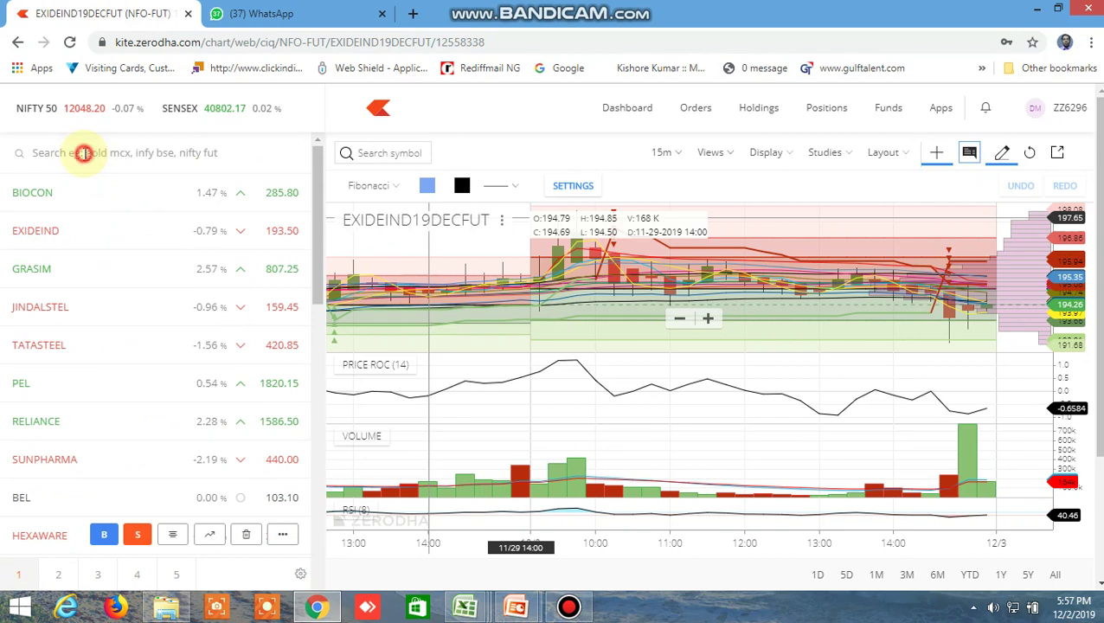
left_click(83, 152)
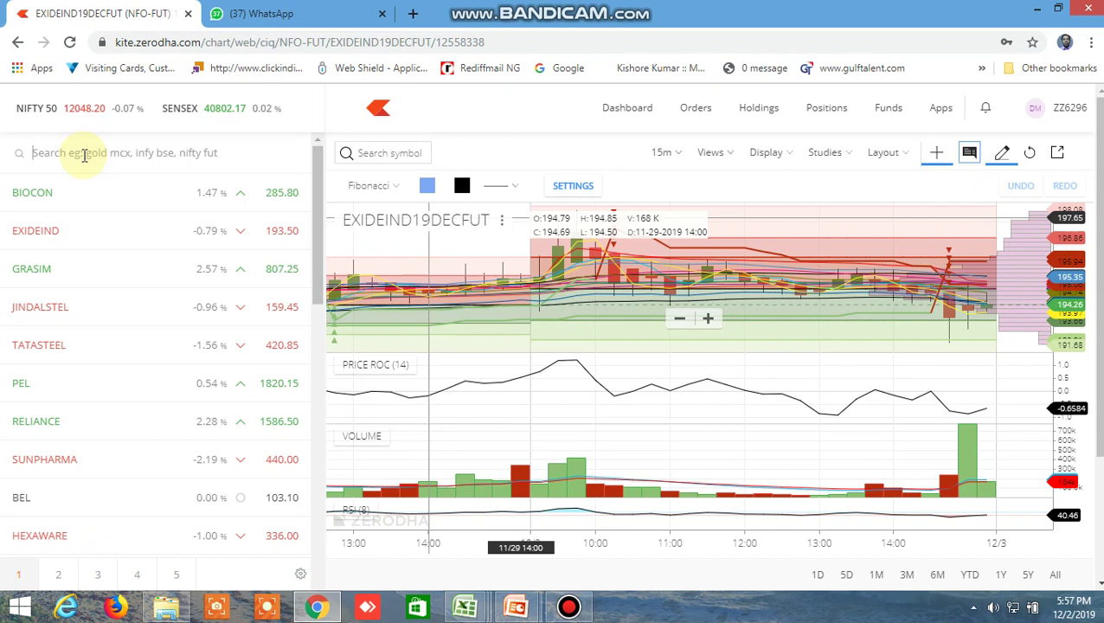
Add APOLLOTYRE (NSE) to the watchlist and view its depth: 169.00 high, 166.25 low, 168.05 close.
type("APOLLO")
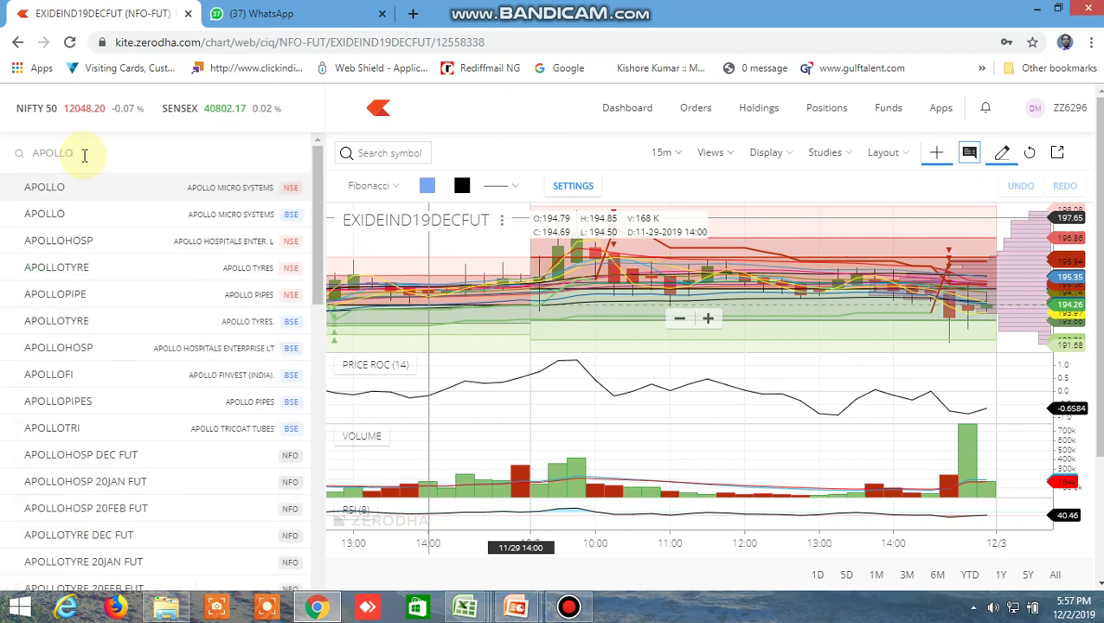
type("TYRE")
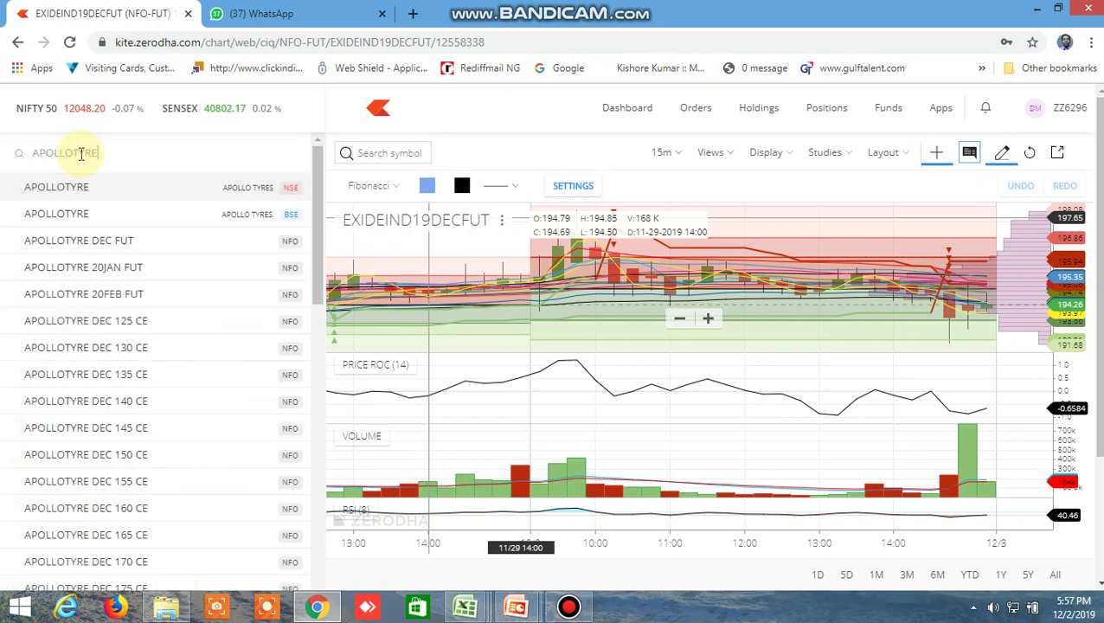
mouse_move(81, 191)
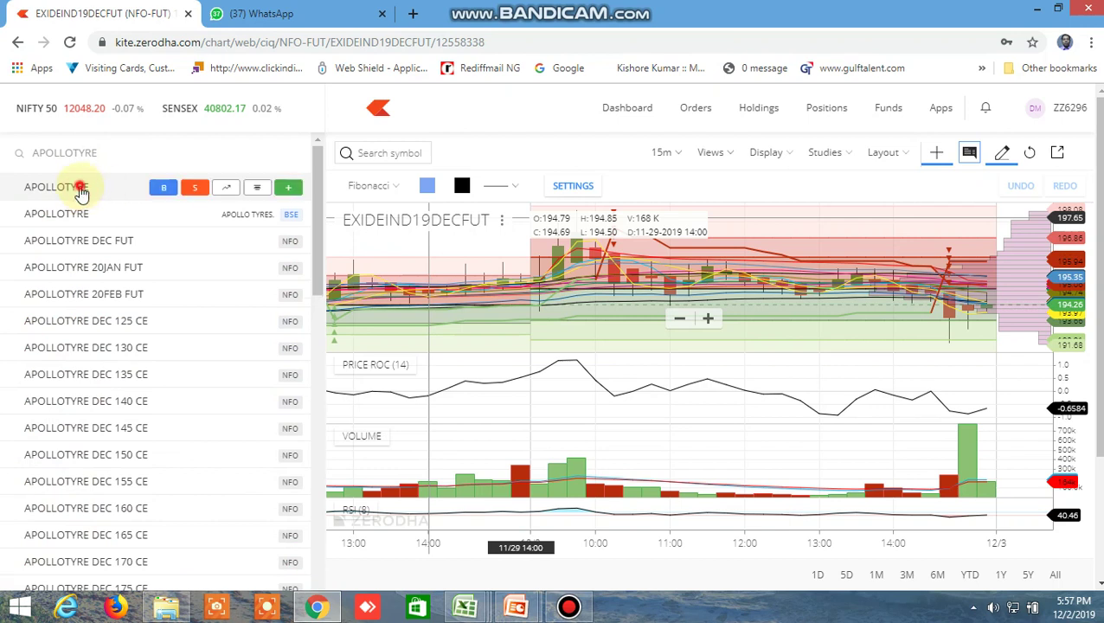
left_click(83, 191)
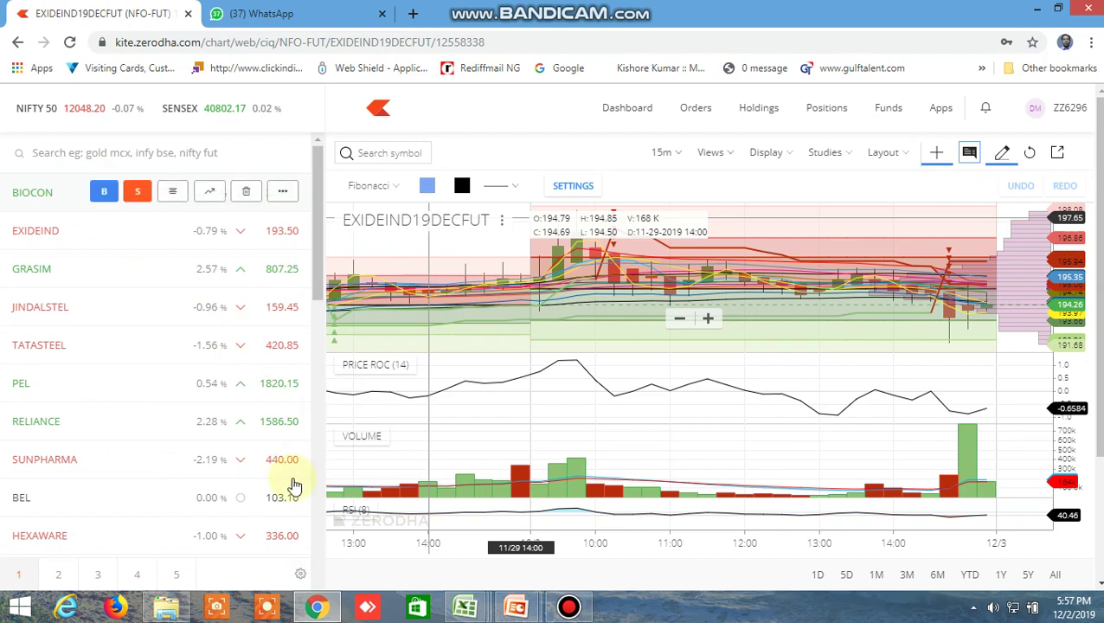
scroll(290, 496, "down", 5)
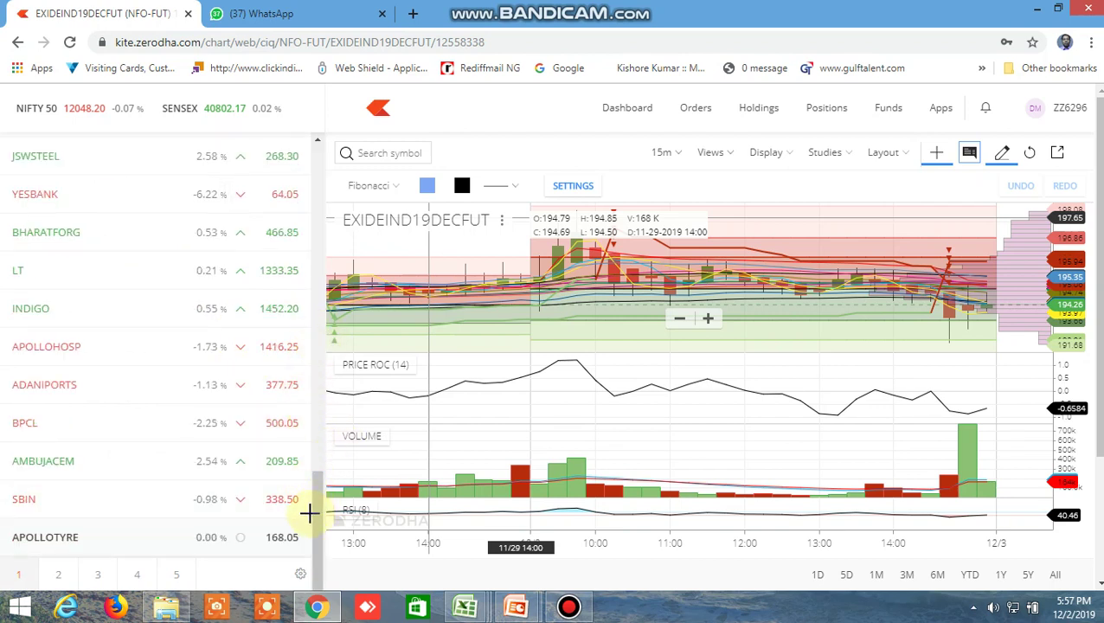
mouse_move(199, 545)
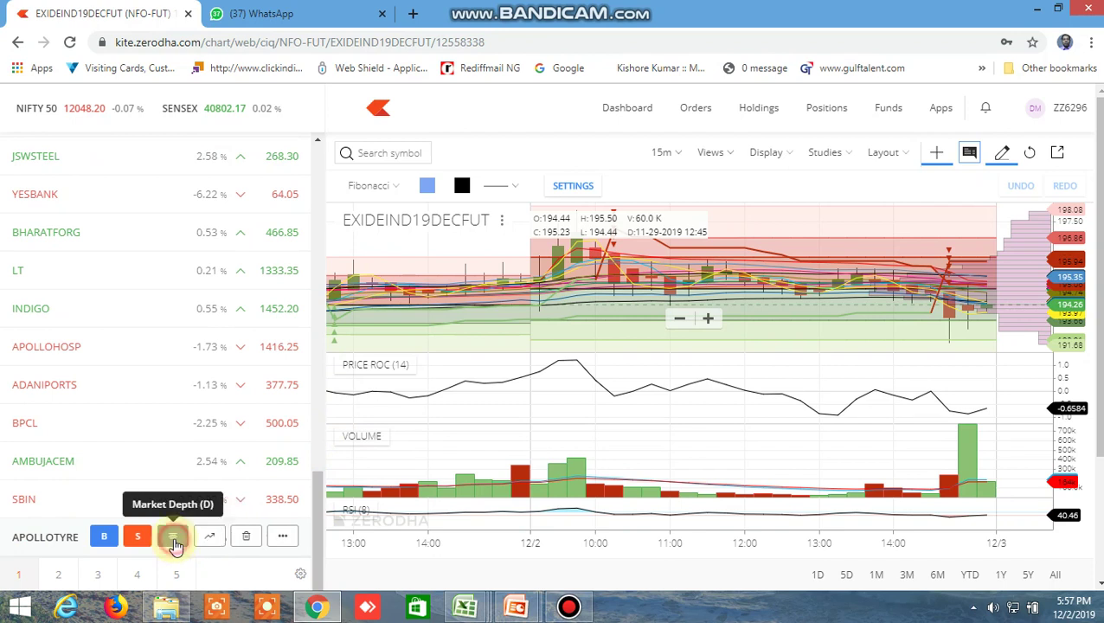
left_click(171, 541)
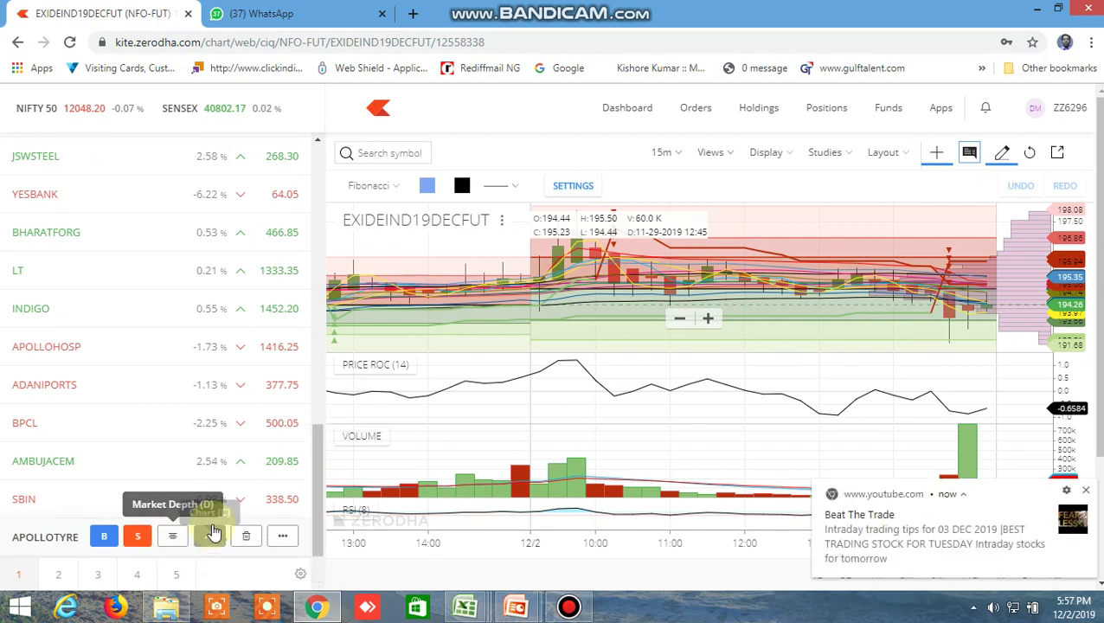
left_click_drag(318, 492, 313, 579)
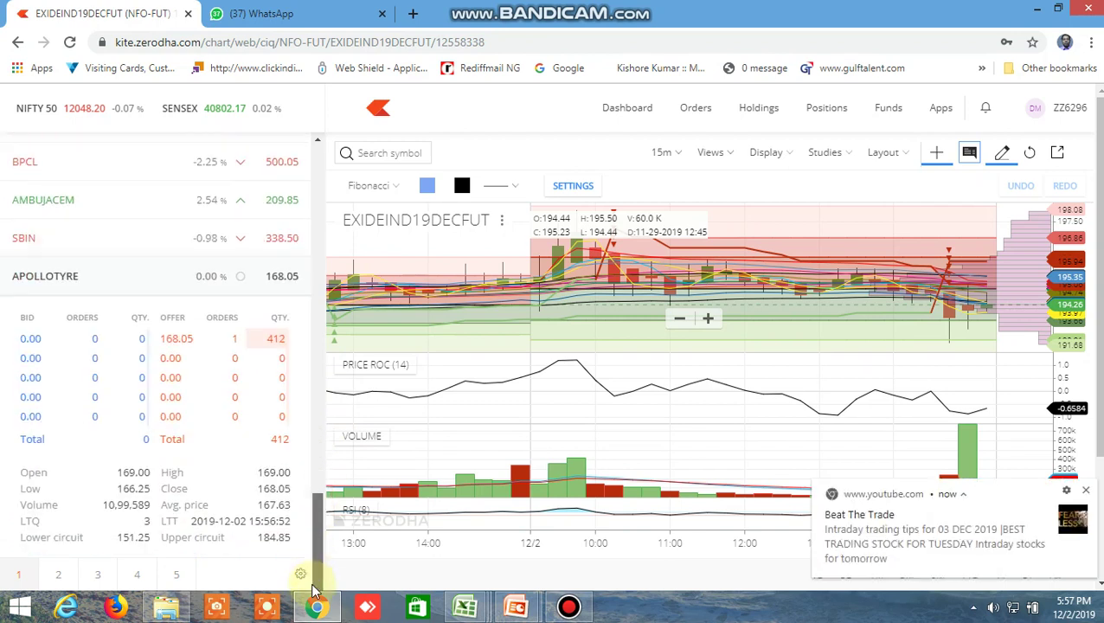
mouse_move(138, 473)
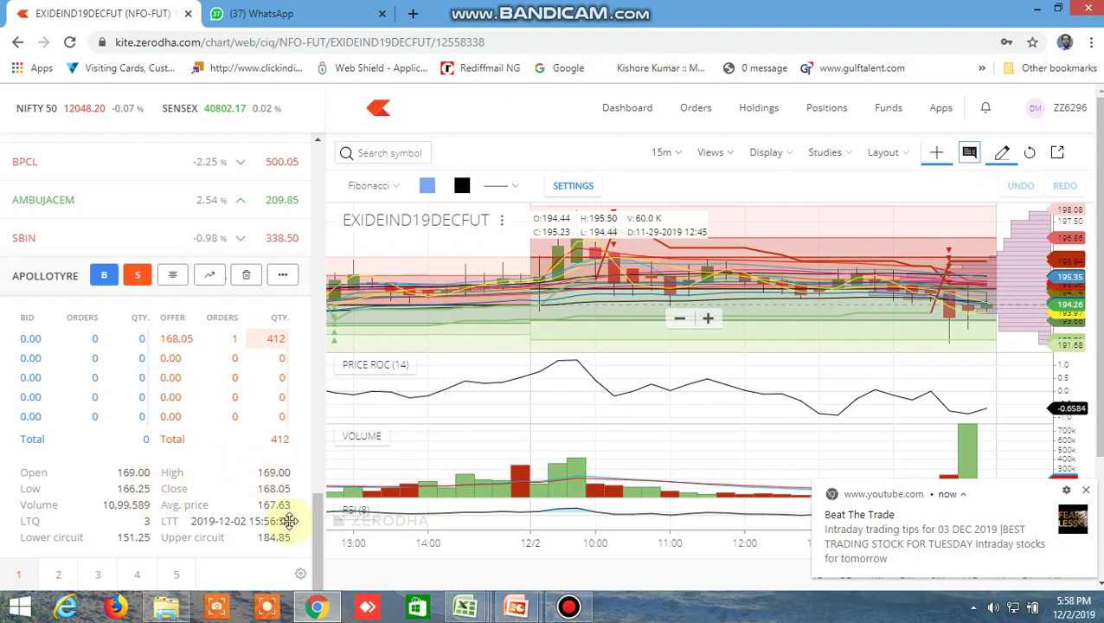
left_click(482, 613)
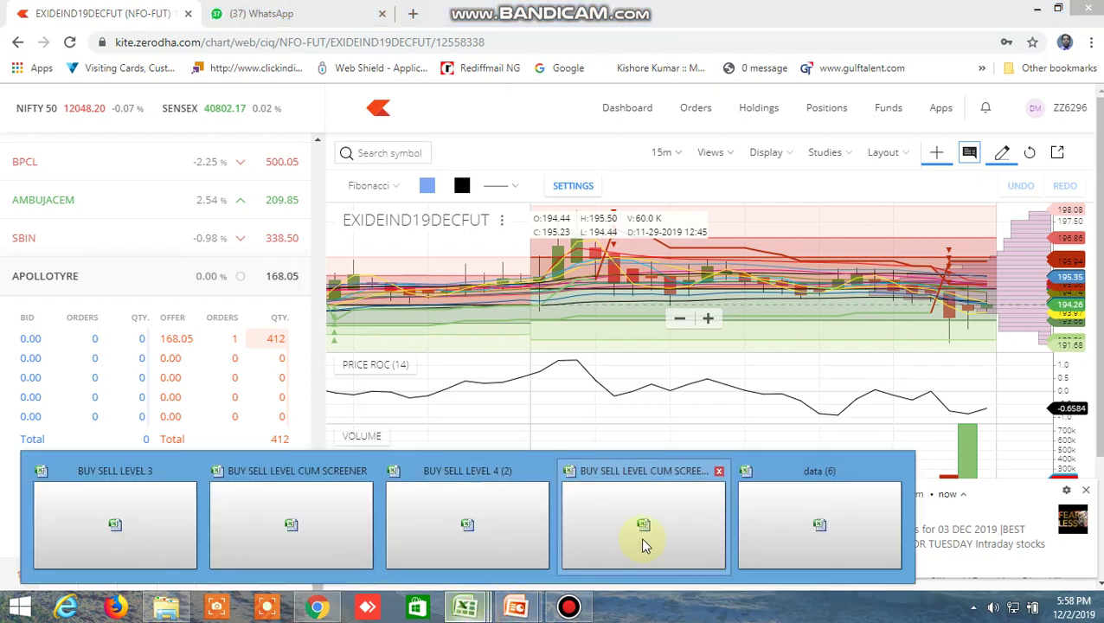
In BUY SELL LEVEL 4, compare BALKRISIND's 935.4 high and 915.2 low with its 922.9774 sell-below level.
left_click(559, 519)
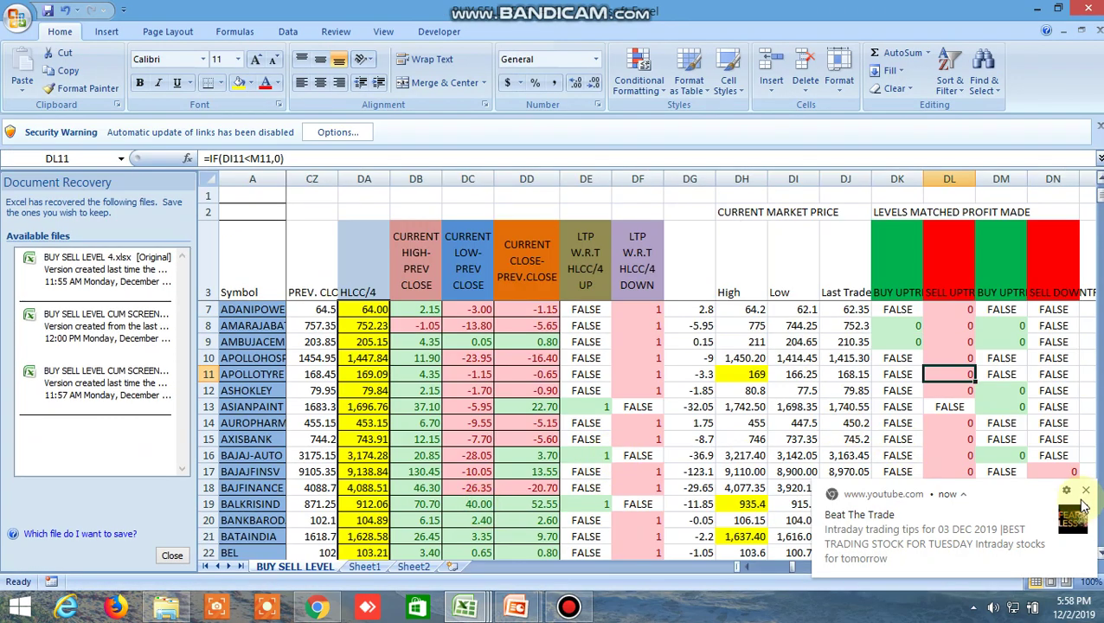
left_click(1085, 490)
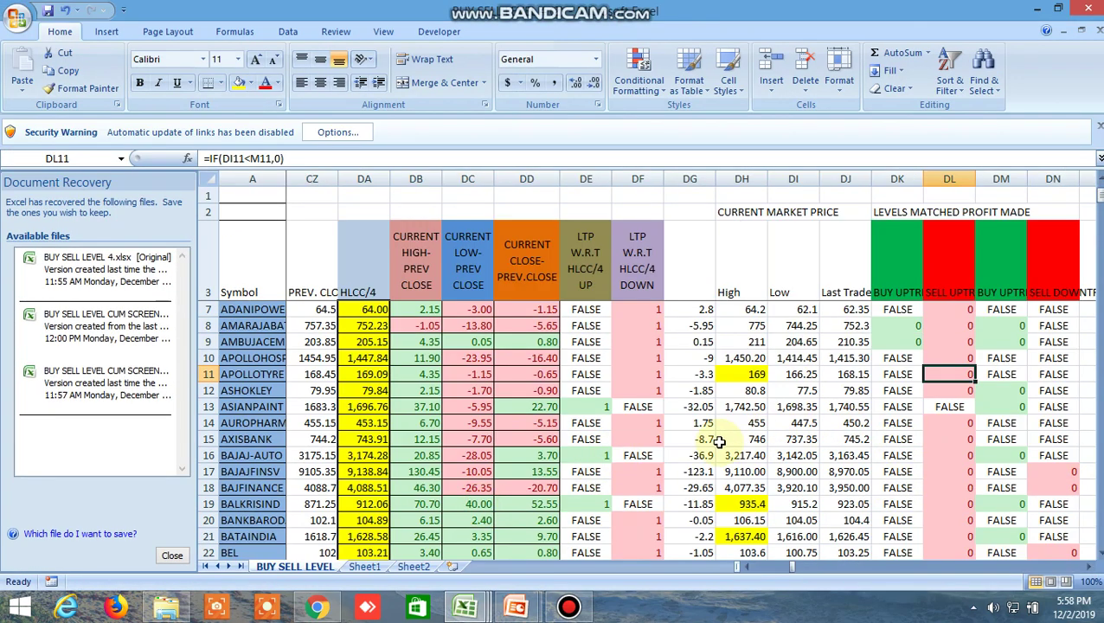
scroll(740, 446, "down", 2)
left_click(750, 404)
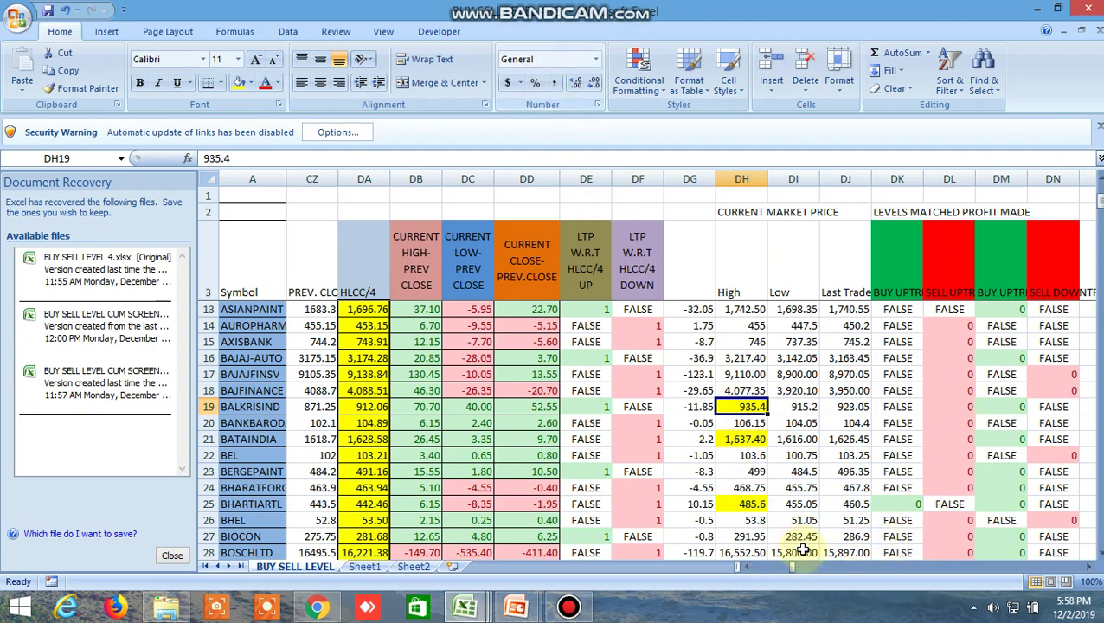
left_click_drag(791, 567, 760, 566)
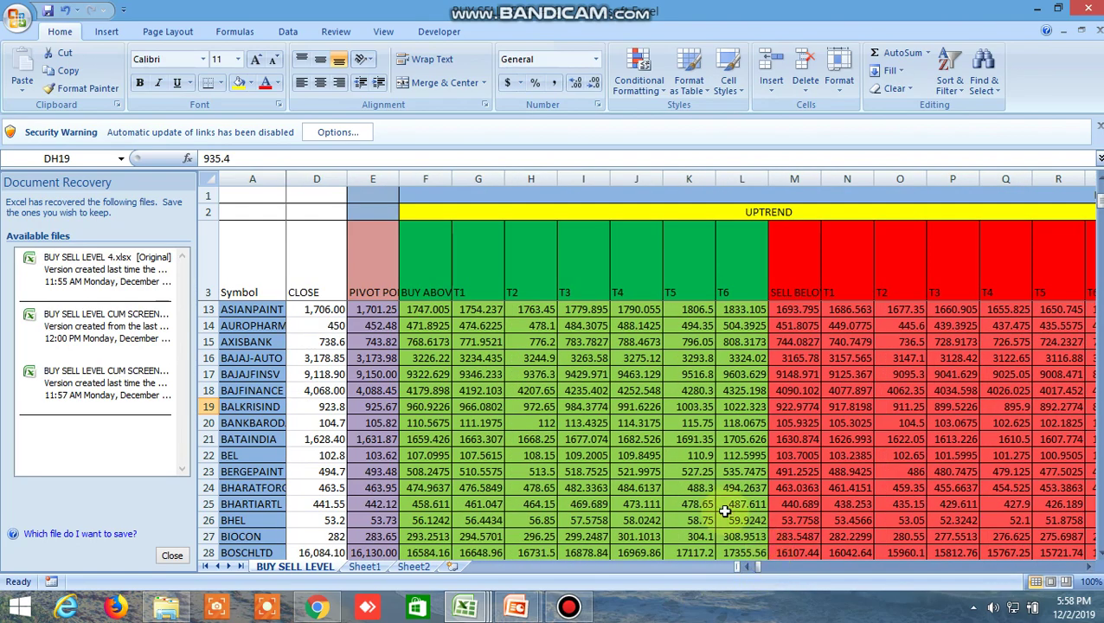
left_click(803, 406)
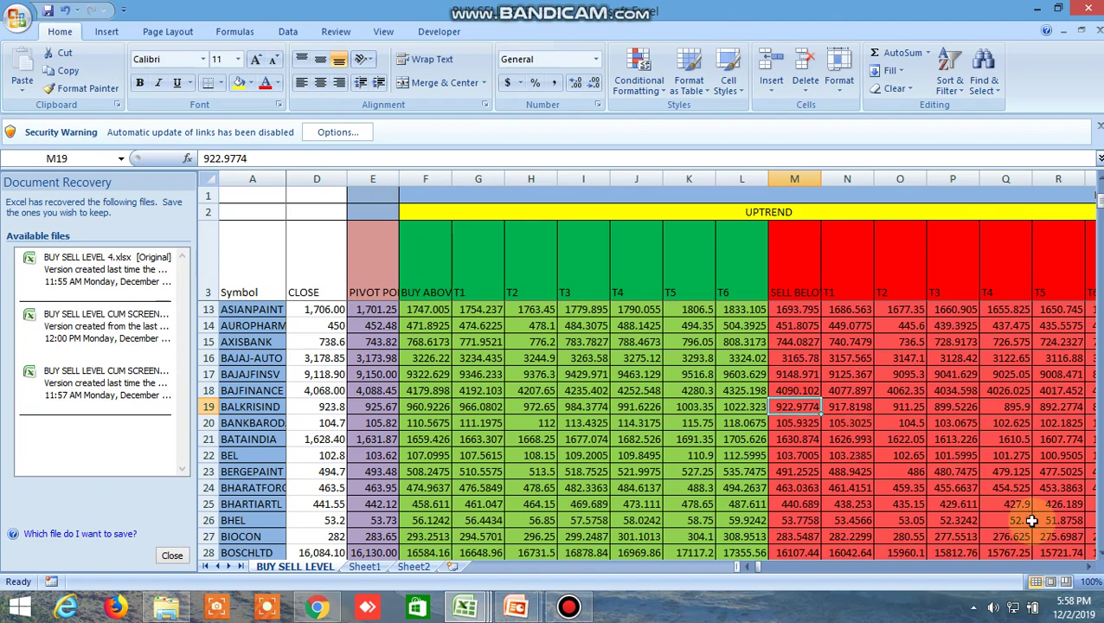
left_click_drag(758, 573, 794, 577)
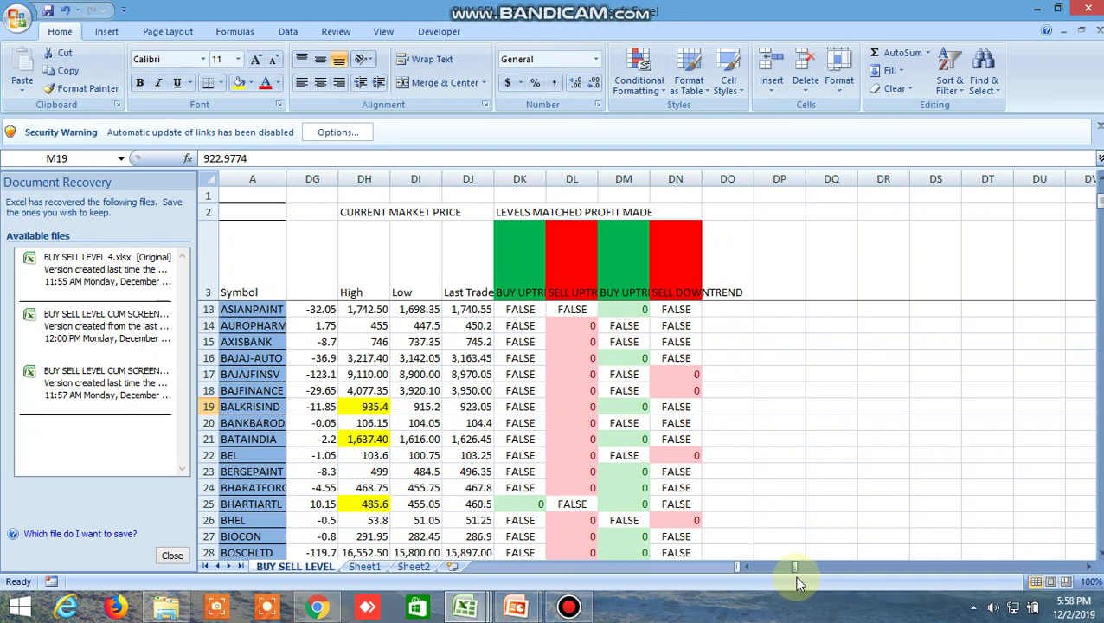
left_click(424, 407)
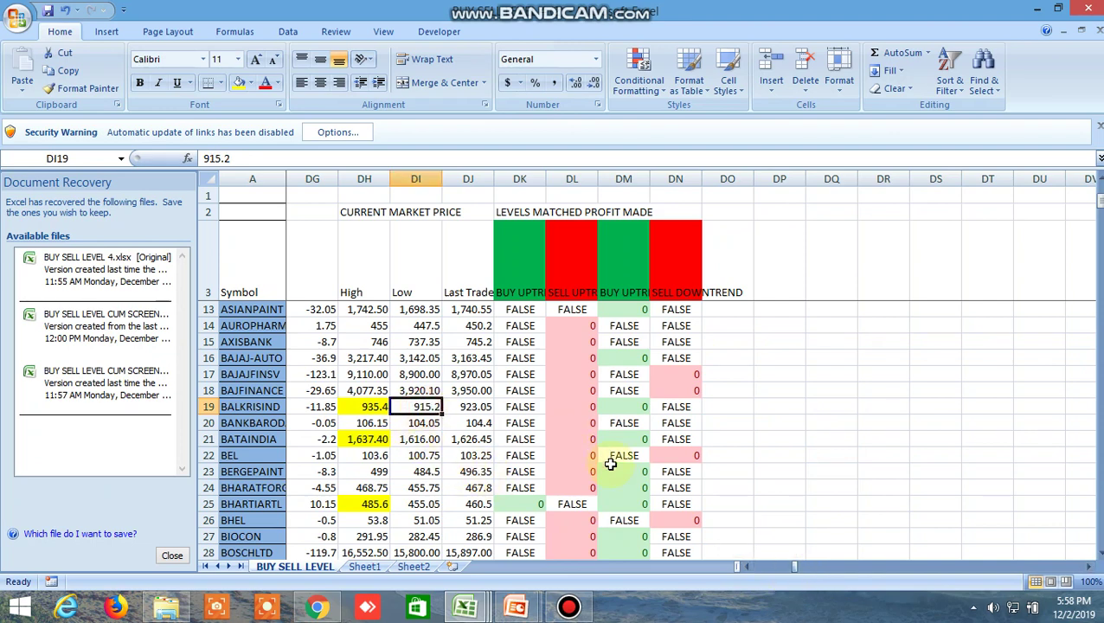
Switch to the screener workbook and check BALKRISIND's 935.4 high in JJ18.
mouse_move(465, 608)
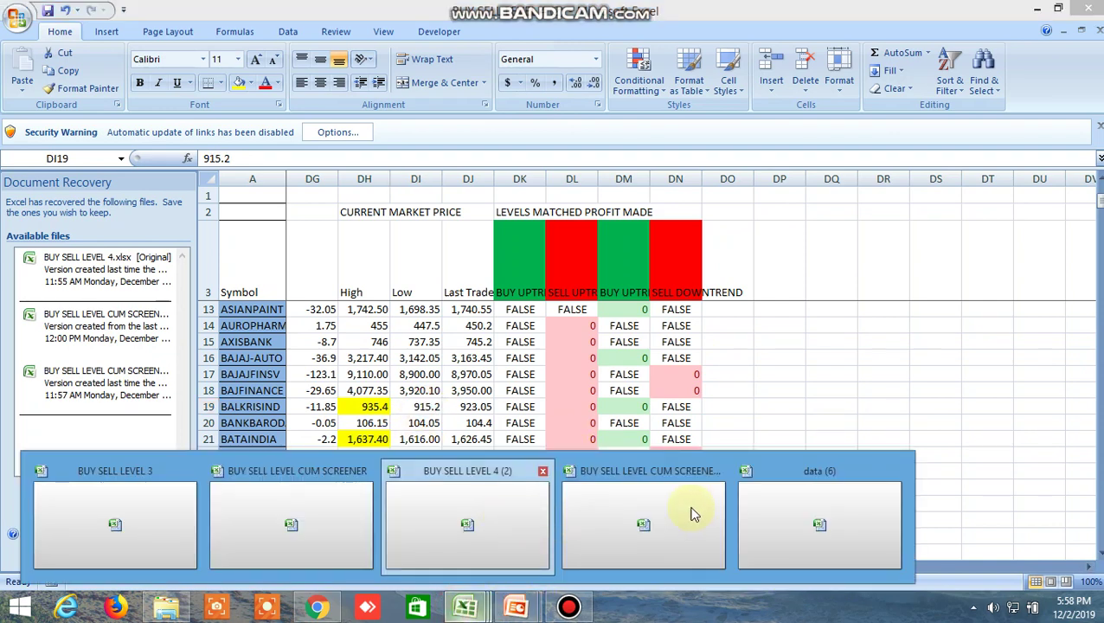
left_click(642, 509)
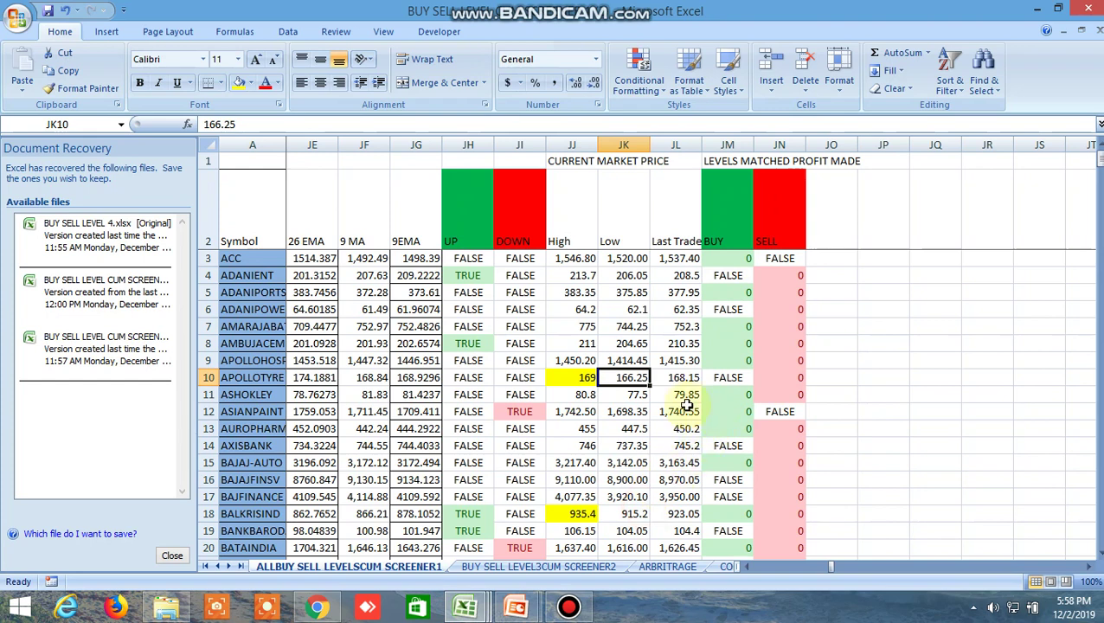
scroll(687, 404, "down", 3)
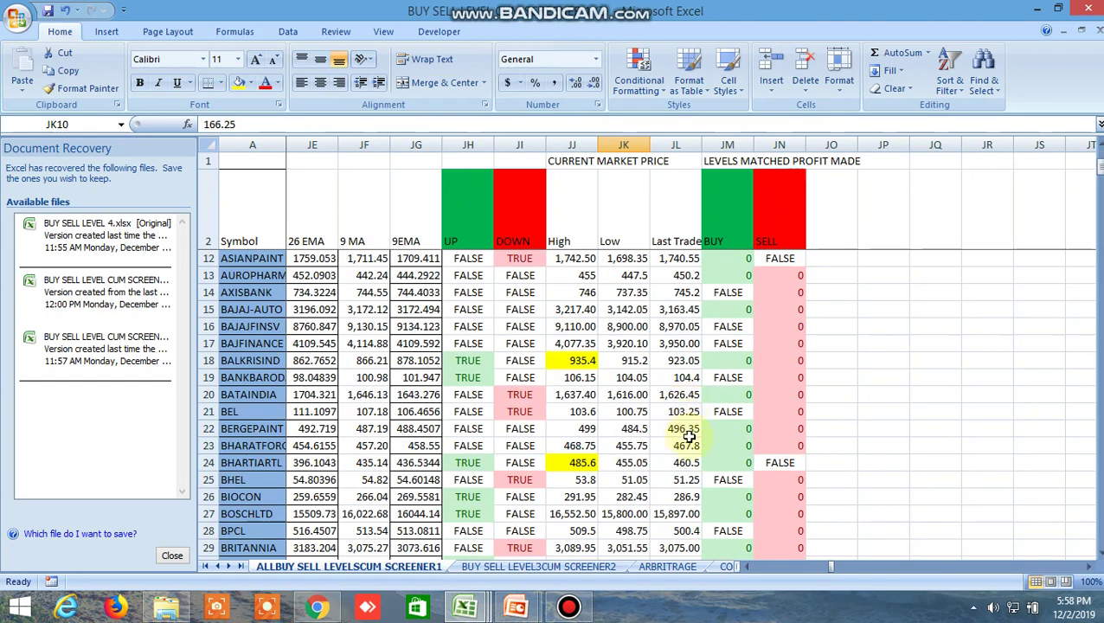
scroll(680, 435, "down", 1)
scroll(679, 436, "down", 1)
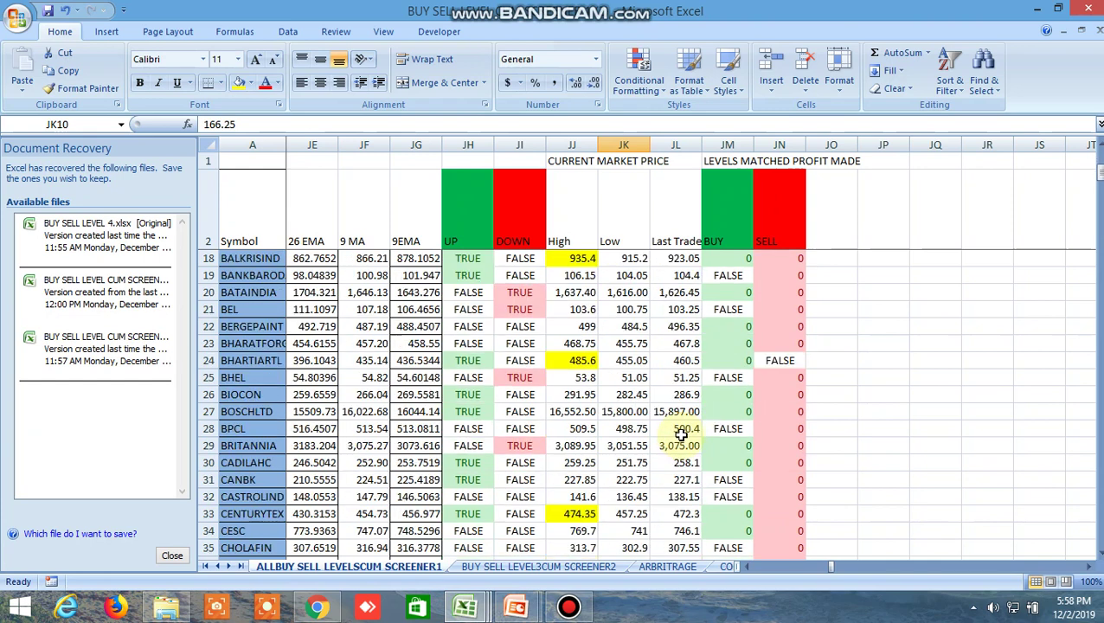
scroll(638, 389, "up", 1)
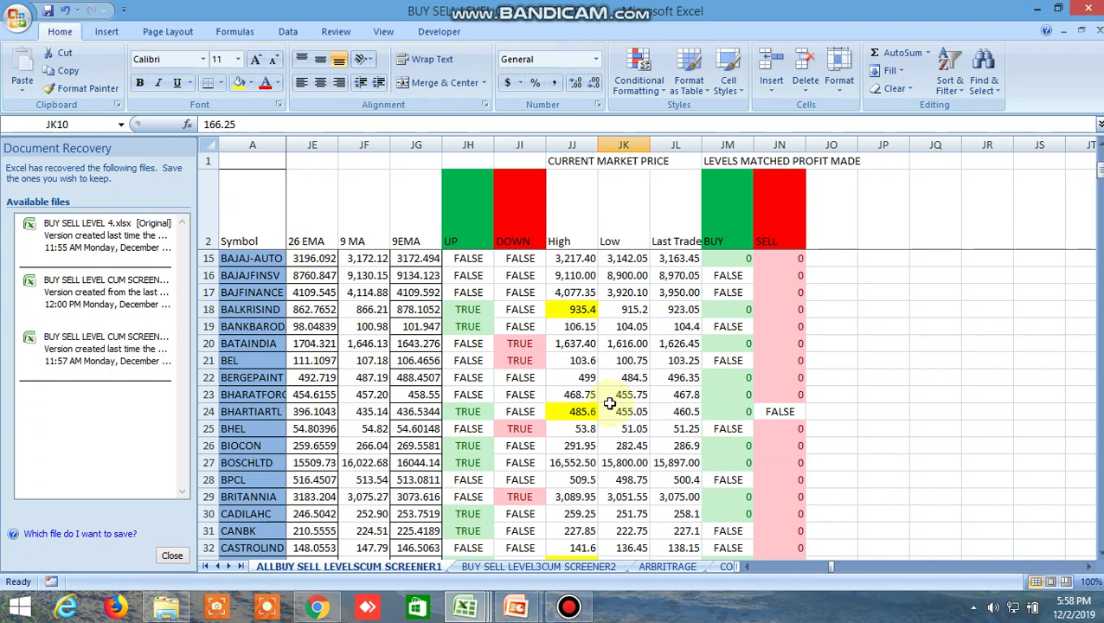
left_click(581, 310)
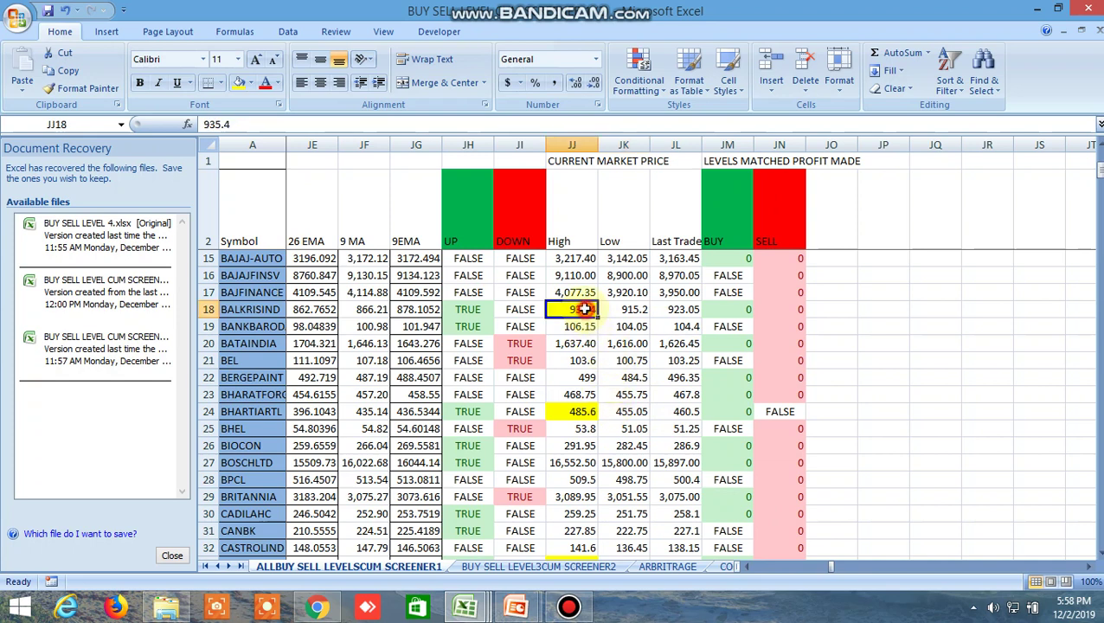
Inspect BALKRISIND's sell-flag formula in JN18 and its 929.5 buy level in I18.
left_click(731, 313)
left_click(773, 308)
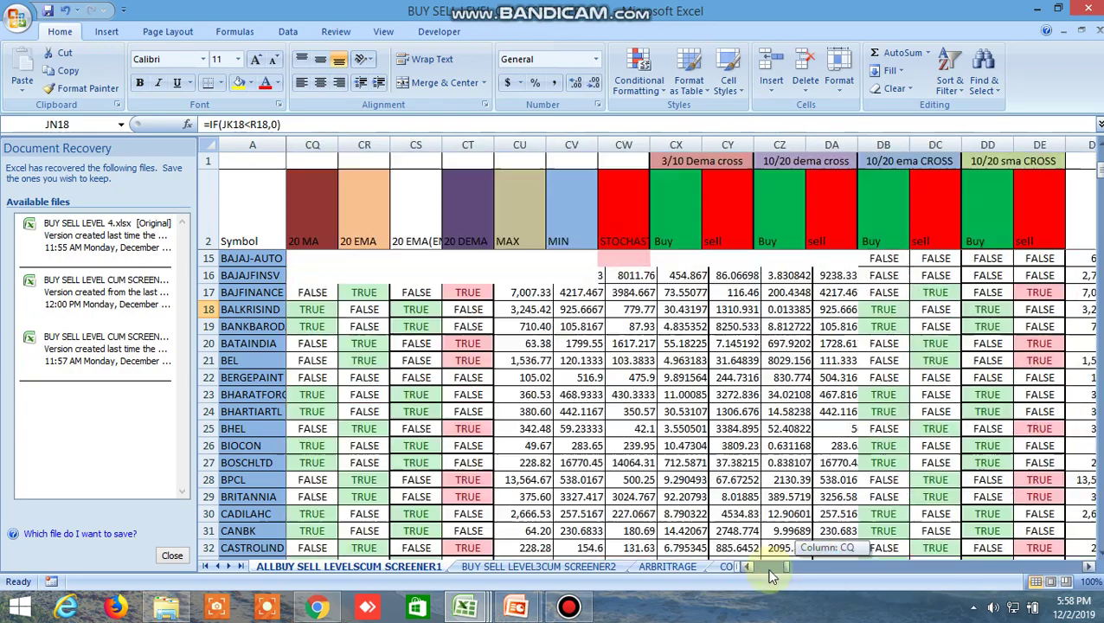
left_click_drag(833, 568, 752, 568)
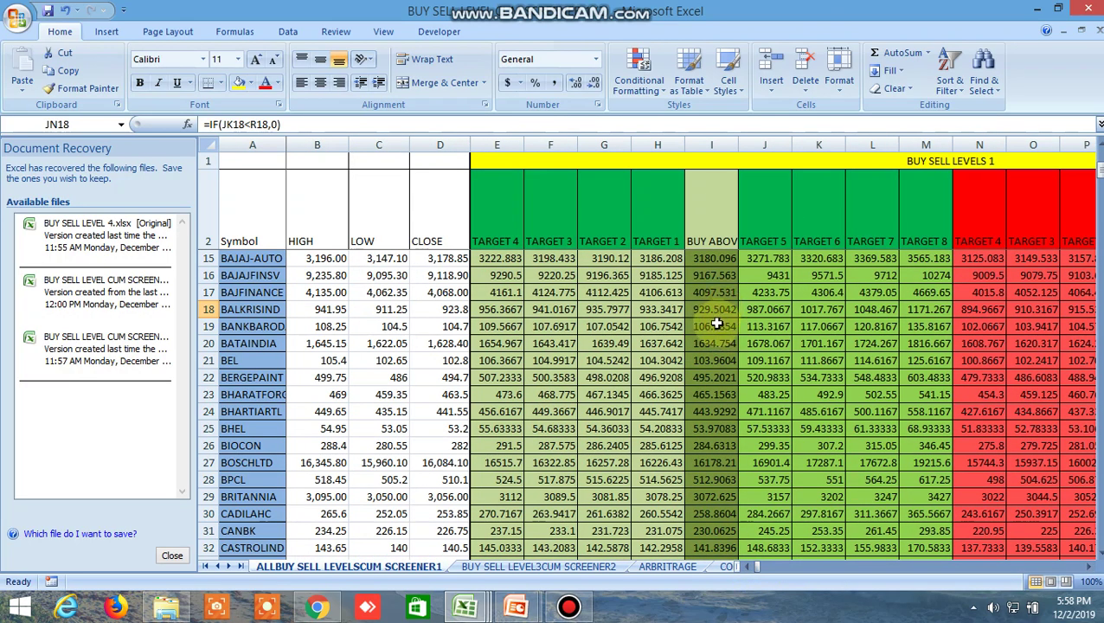
left_click(715, 310)
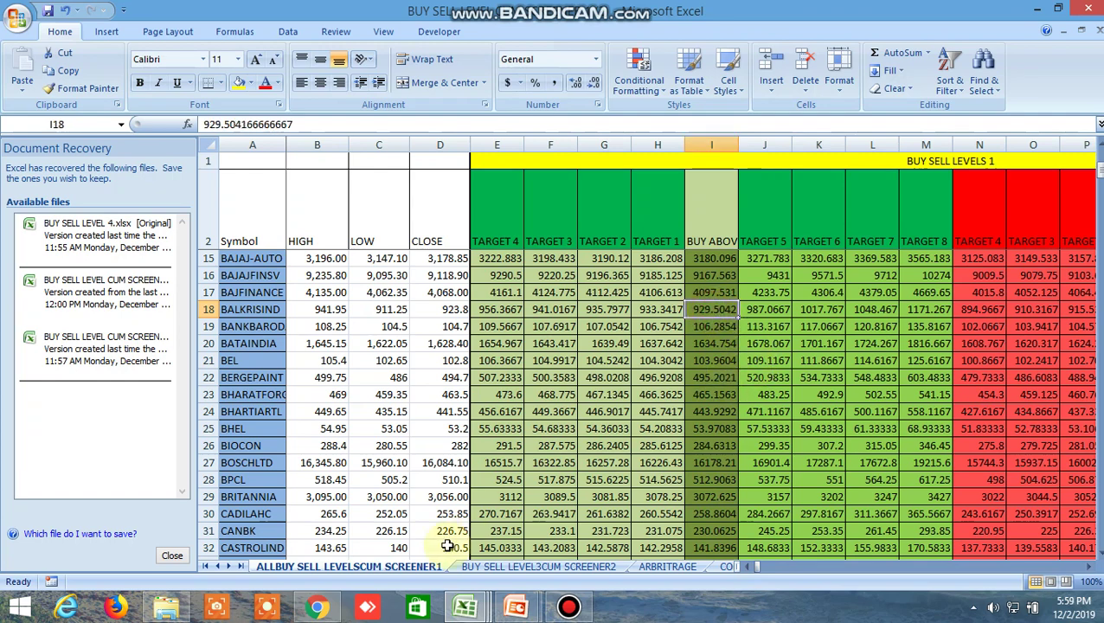
left_click(317, 608)
Search 'BALKRISHNAIN' and add BALKRISIND's NSE listing to the first watchlist.
scroll(87, 143, "up", 5)
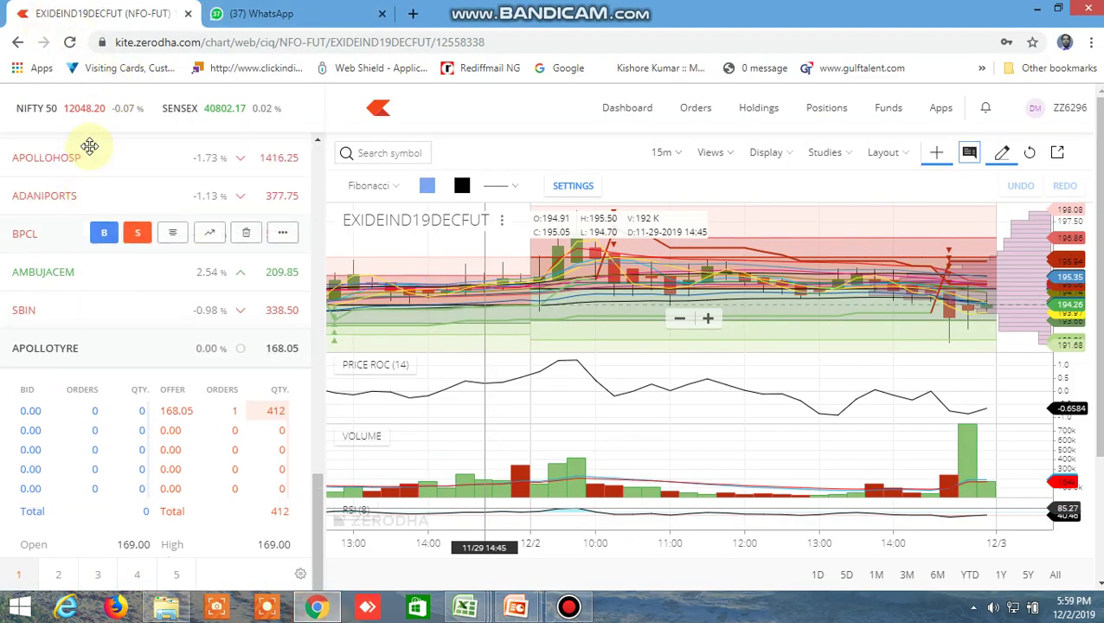
scroll(86, 143, "up", 5)
scroll(82, 142, "up", 5)
scroll(81, 143, "up", 5)
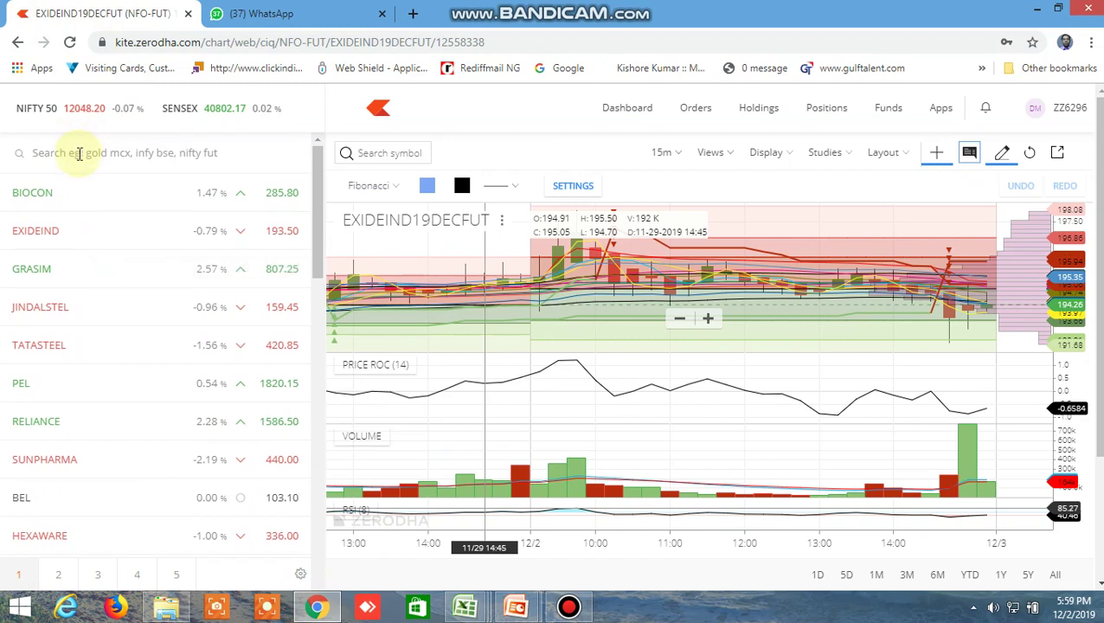
left_click(81, 153)
type("BA")
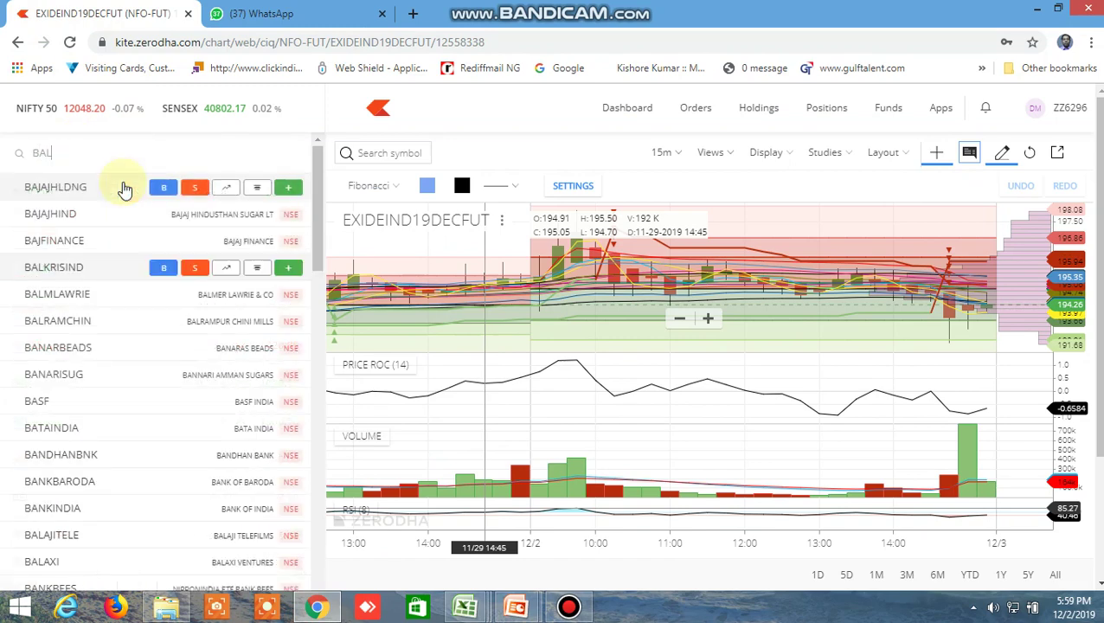
type("LKRIS")
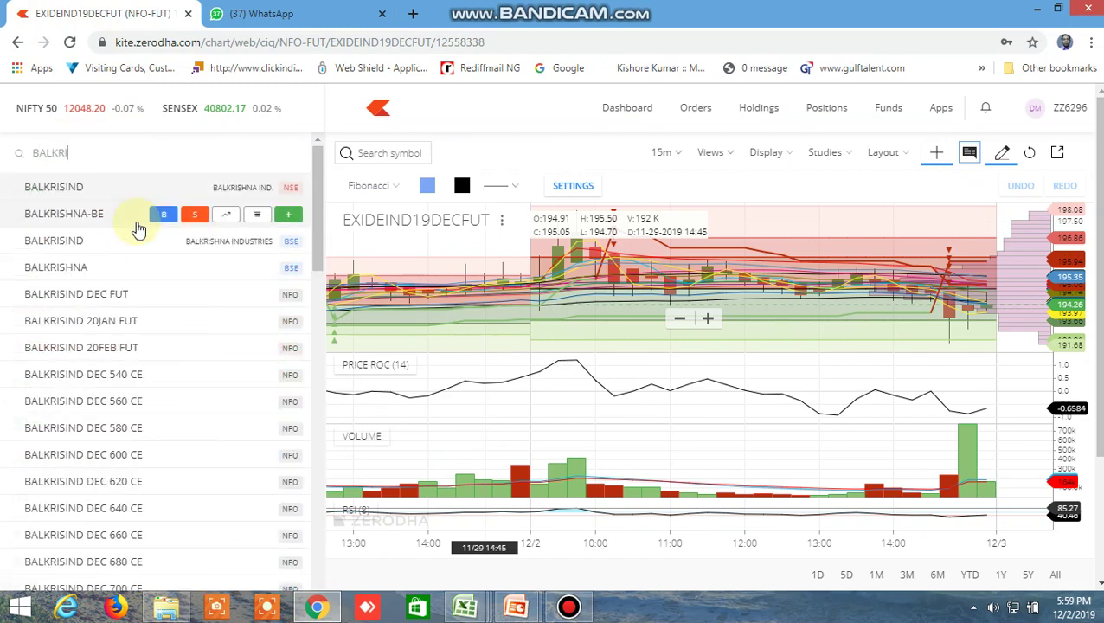
type("HNA")
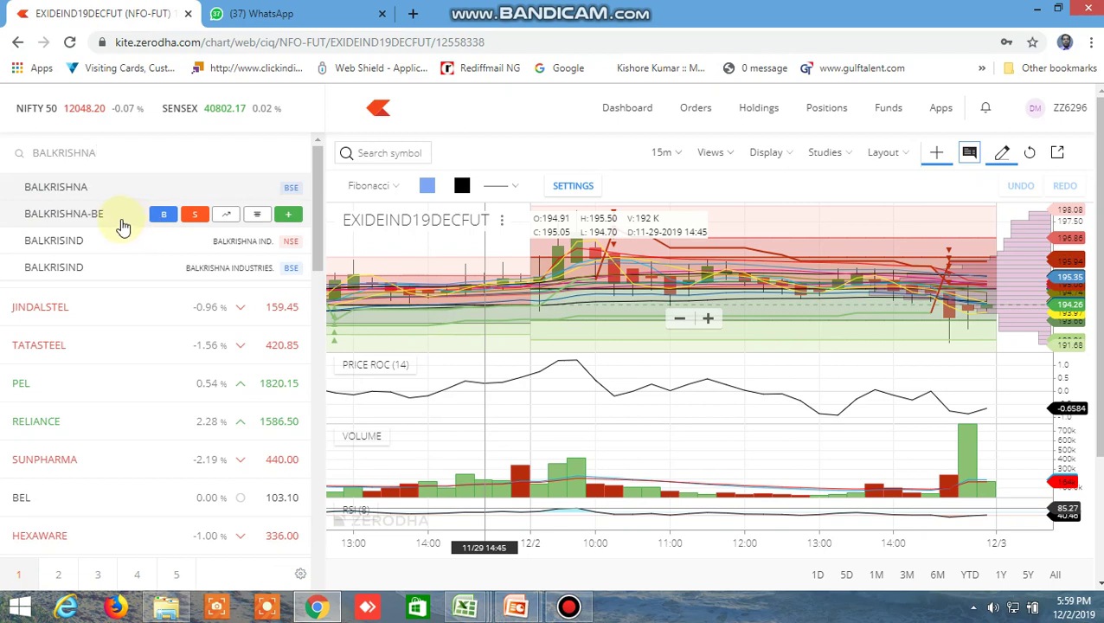
type("IND")
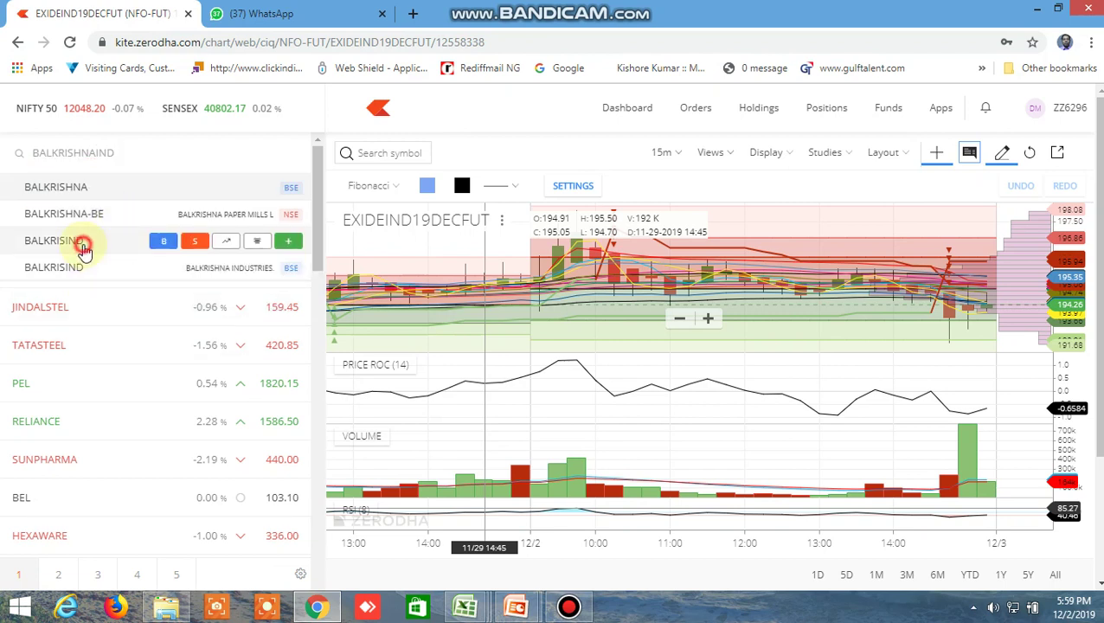
left_click(84, 250)
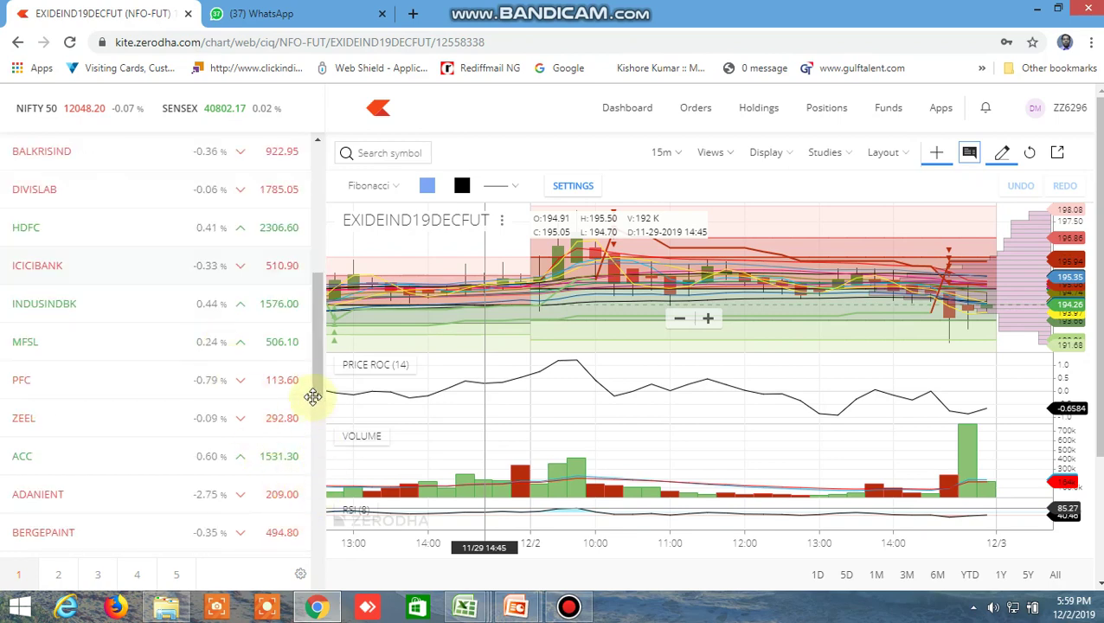
Scroll the watchlist to locate BALKRISIND at 922.95 alongside DIVISLAB at 1785.05.
left_click_drag(319, 366, 315, 592)
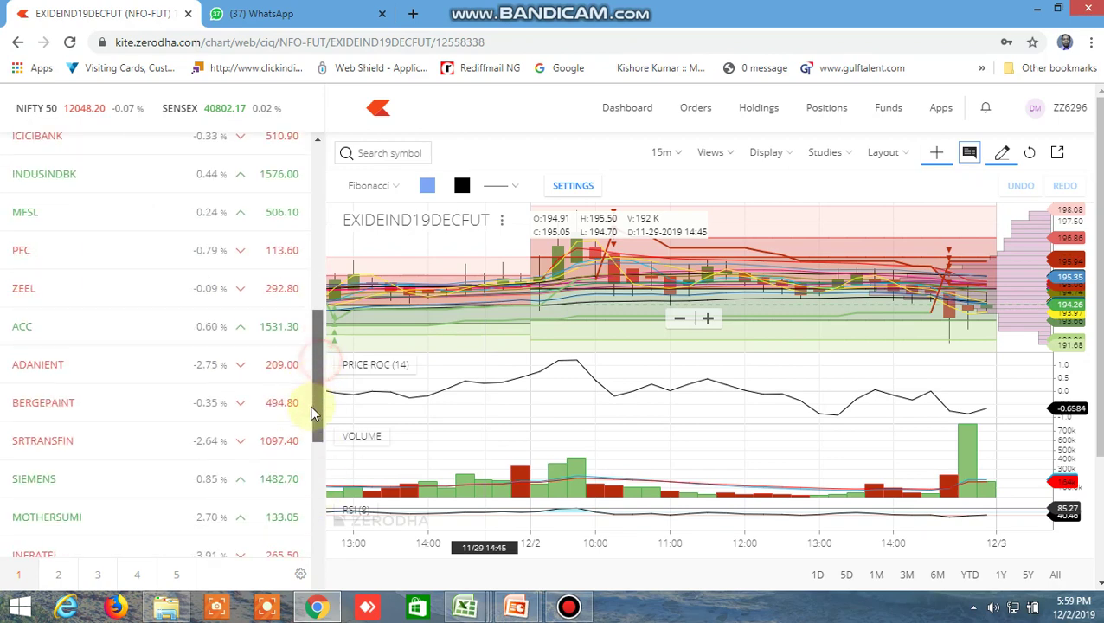
scroll(291, 483, "up", 4)
scroll(285, 407, "up", 3)
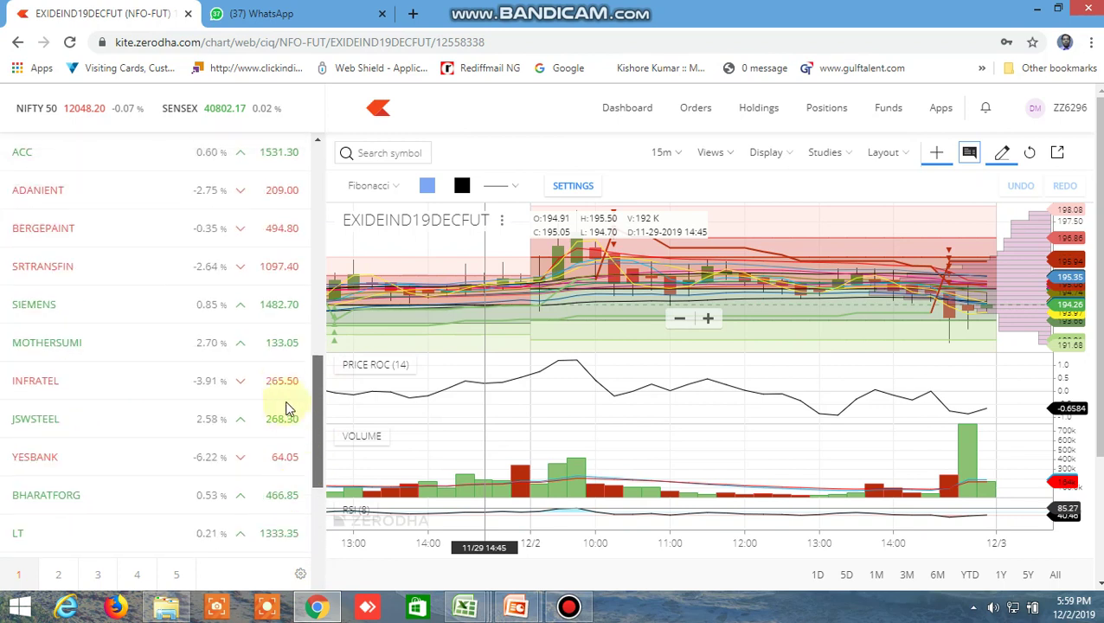
scroll(282, 391, "up", 3)
scroll(267, 207, "up", 7)
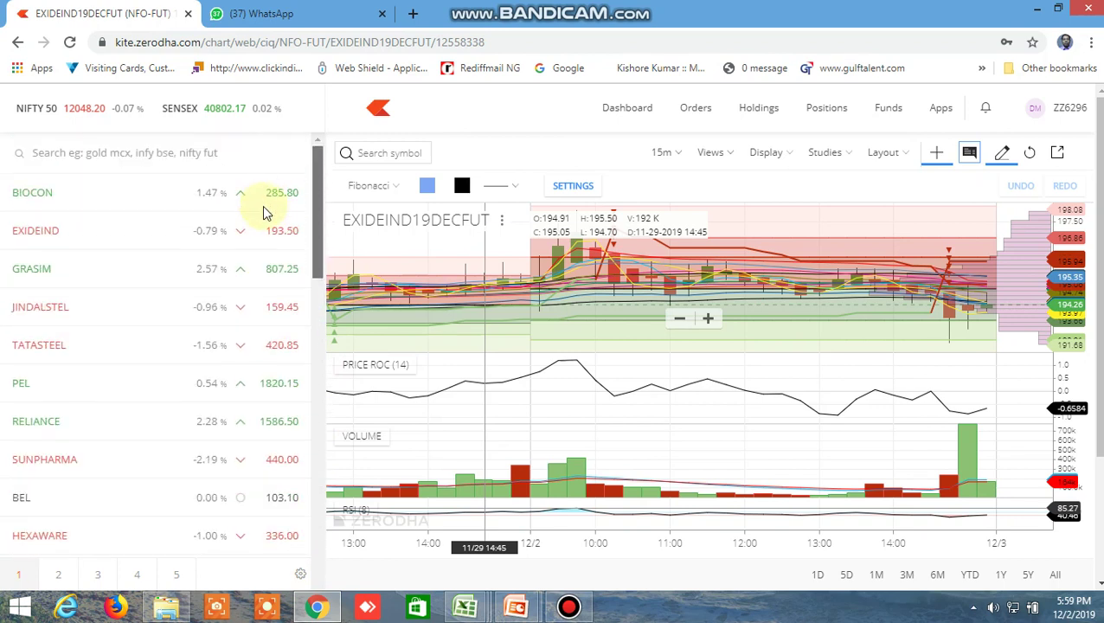
scroll(266, 249, "down", 3)
scroll(266, 312, "down", 2)
scroll(279, 370, "down", 2)
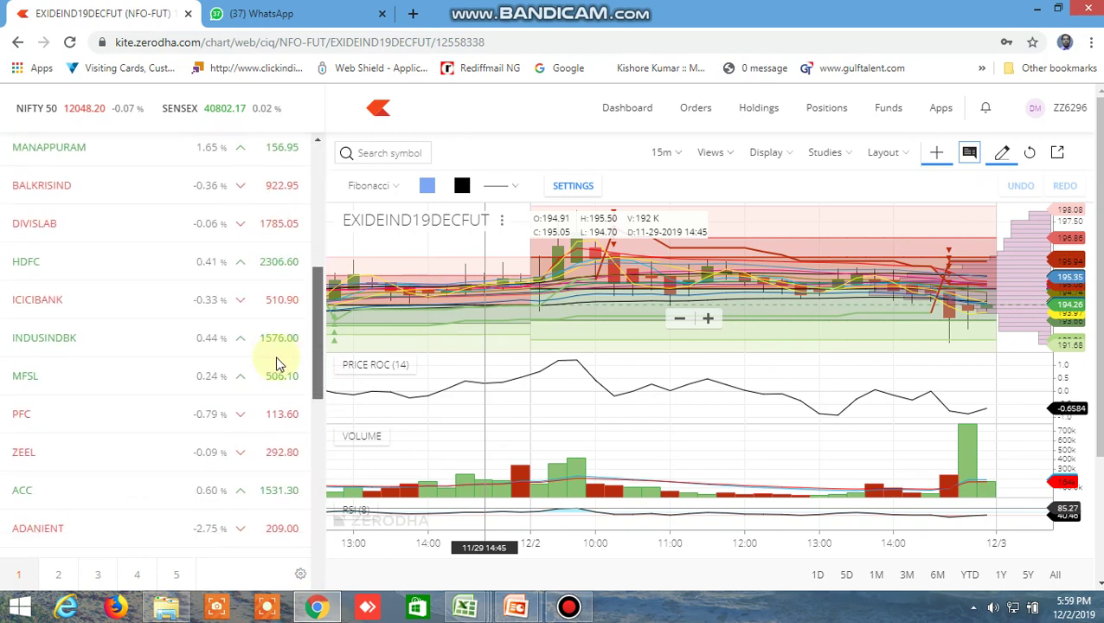
scroll(285, 401, "down", 2)
scroll(286, 424, "down", 2)
scroll(285, 428, "down", 2)
scroll(285, 463, "down", 4)
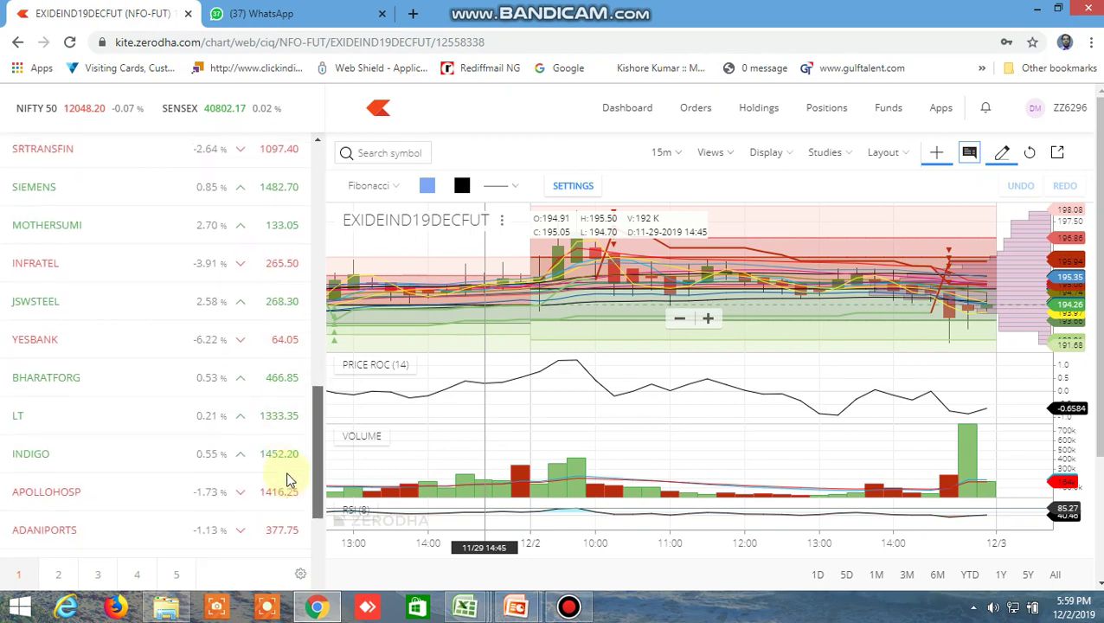
scroll(285, 489, "down", 2)
scroll(288, 506, "down", 1)
scroll(288, 510, "down", 1)
left_click(285, 507)
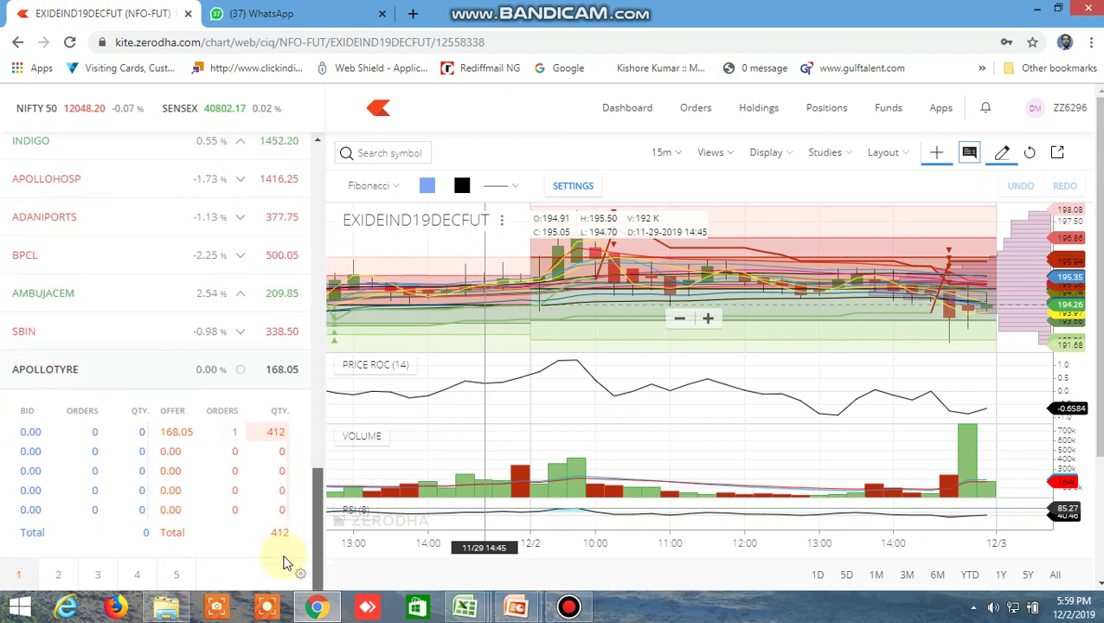
scroll(285, 563, "down", 3)
scroll(286, 547, "up", 1)
scroll(285, 519, "up", 3)
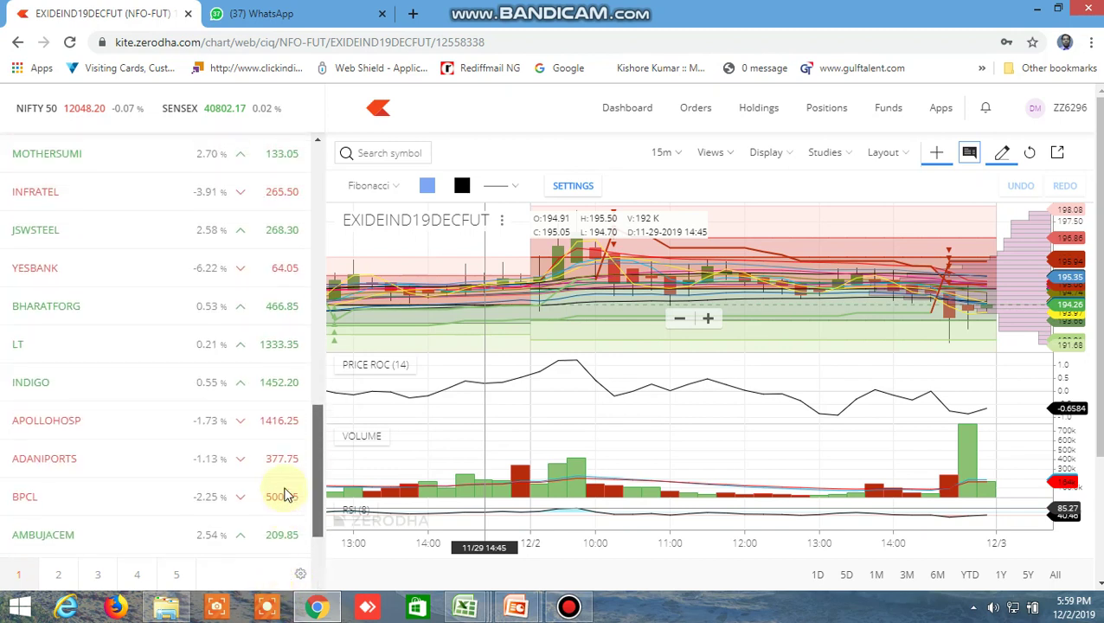
scroll(284, 471, "up", 2)
scroll(285, 446, "up", 3)
scroll(285, 428, "up", 1)
scroll(288, 389, "up", 2)
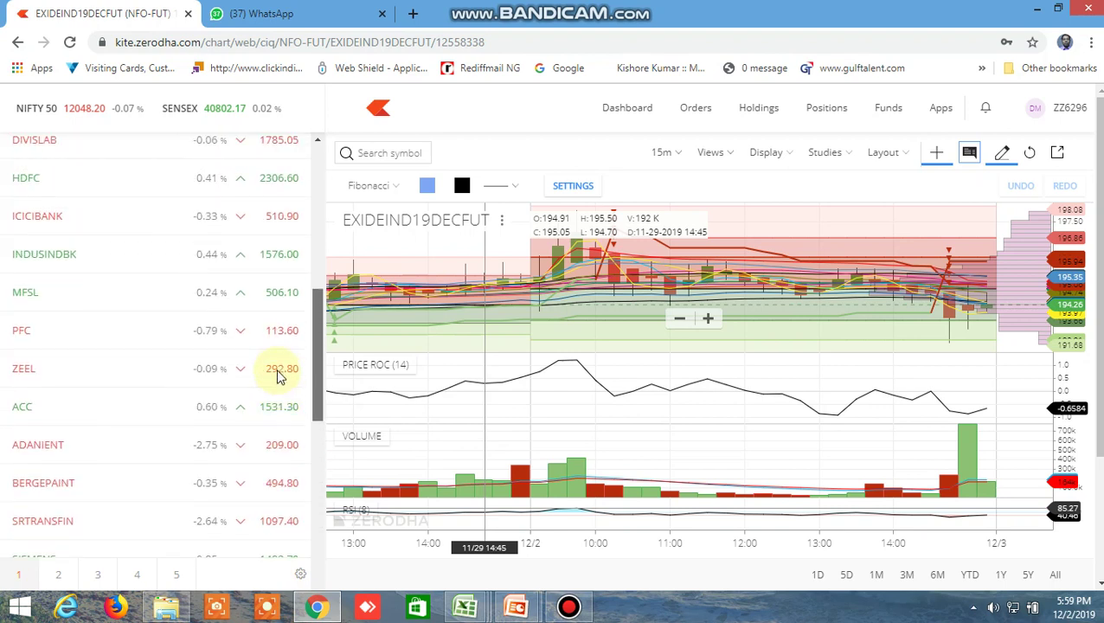
scroll(277, 346, "up", 2)
scroll(265, 324, "up", 1)
scroll(264, 320, "up", 1)
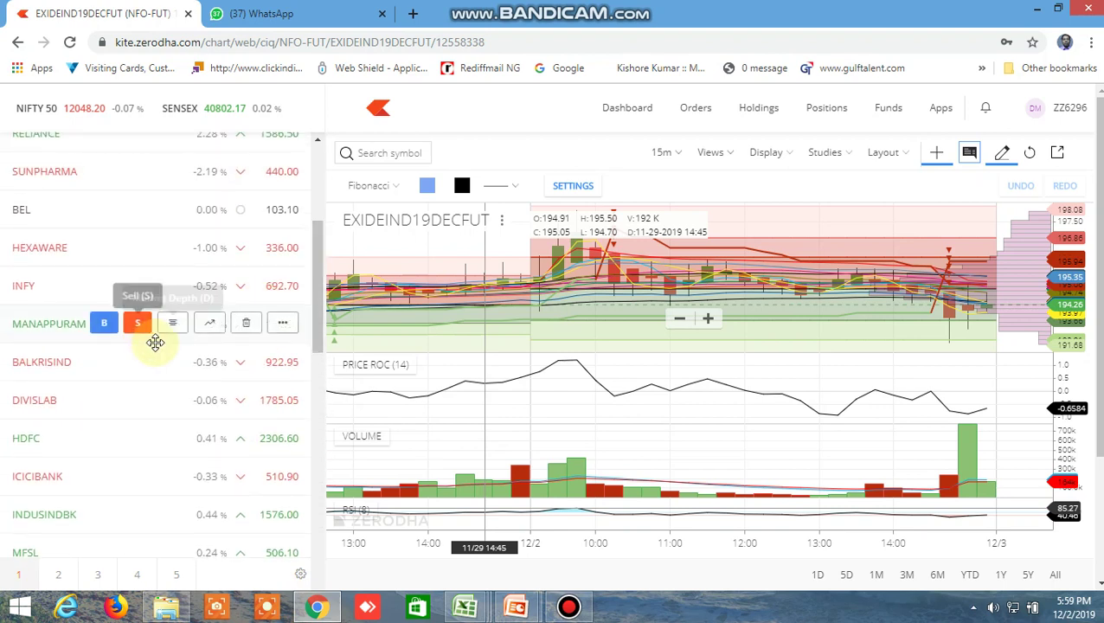
Show BALKRISIND's market depth with its 935.40 high and load it into the 15-minute chart.
left_click(177, 362)
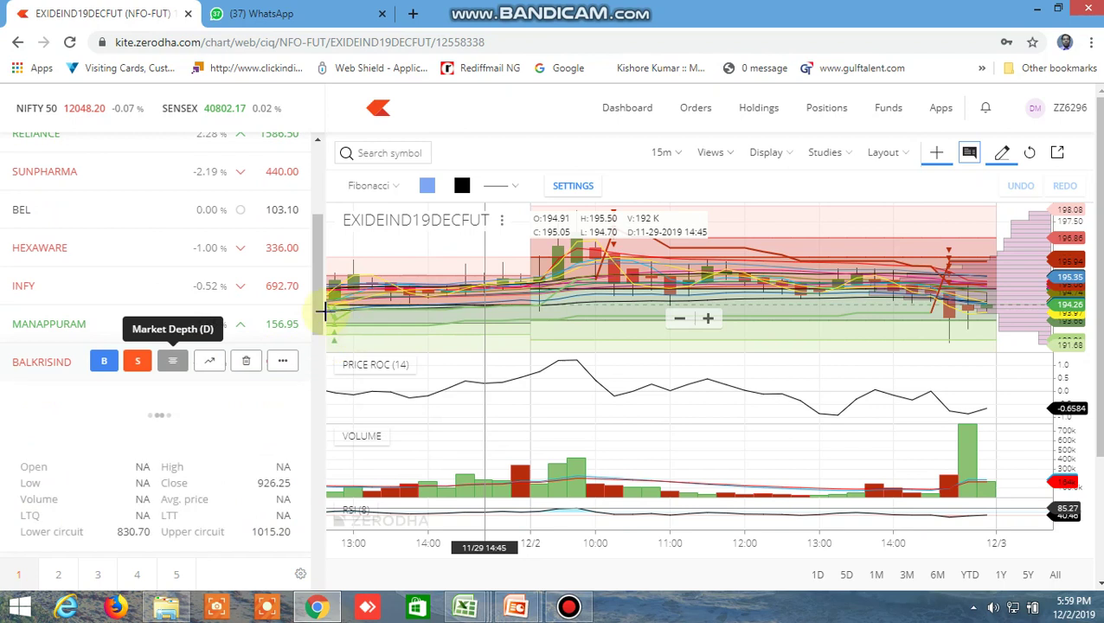
scroll(315, 342, "down", 2)
scroll(313, 352, "down", 1)
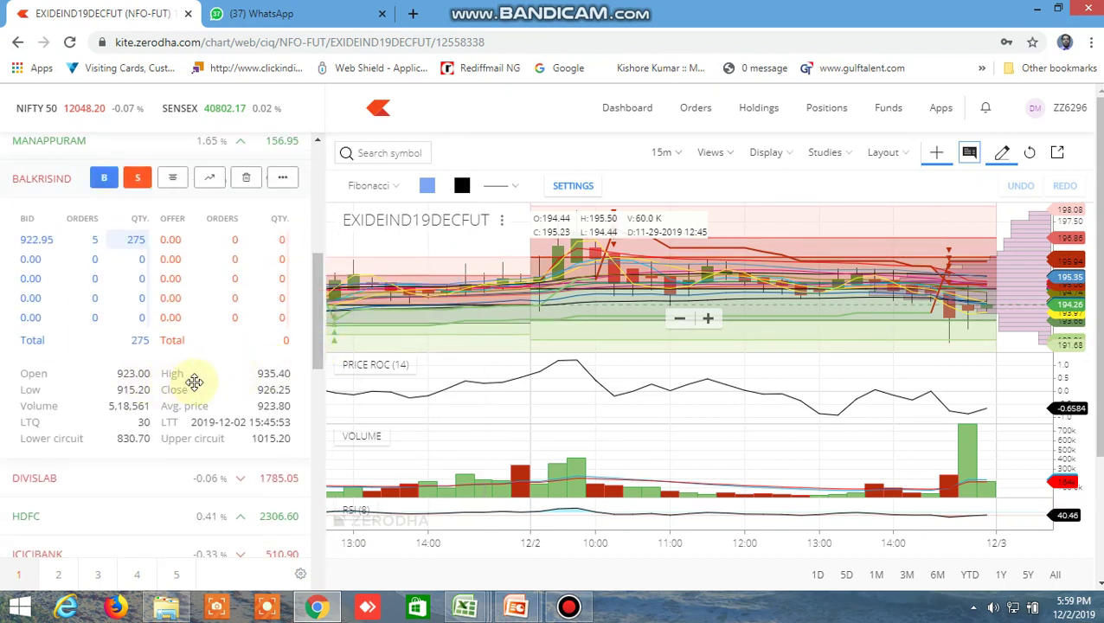
left_click(209, 185)
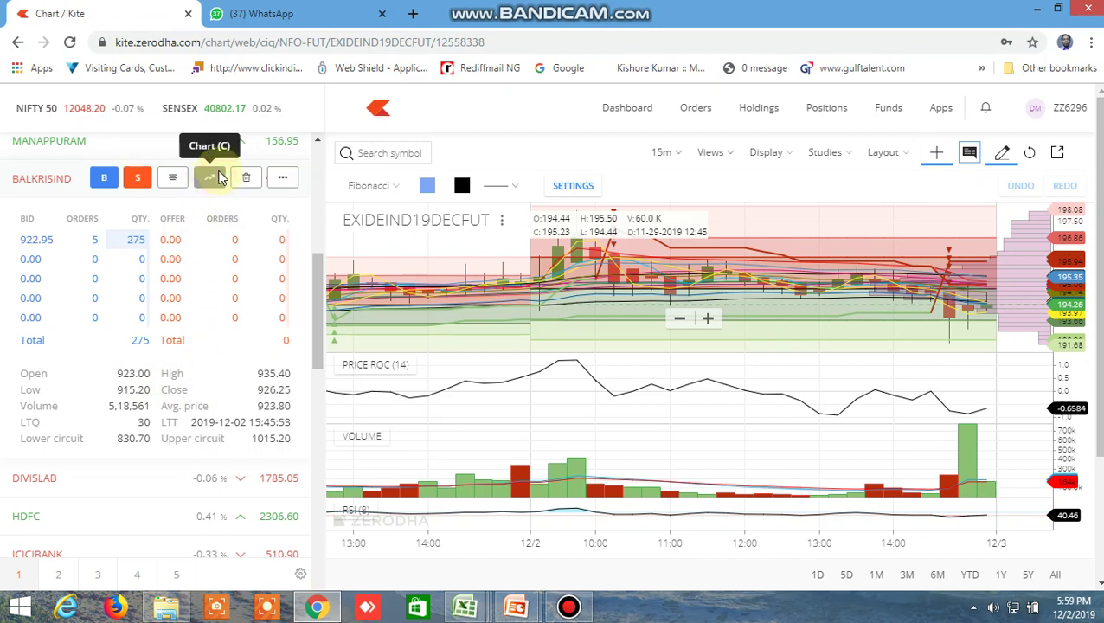
left_click(206, 185)
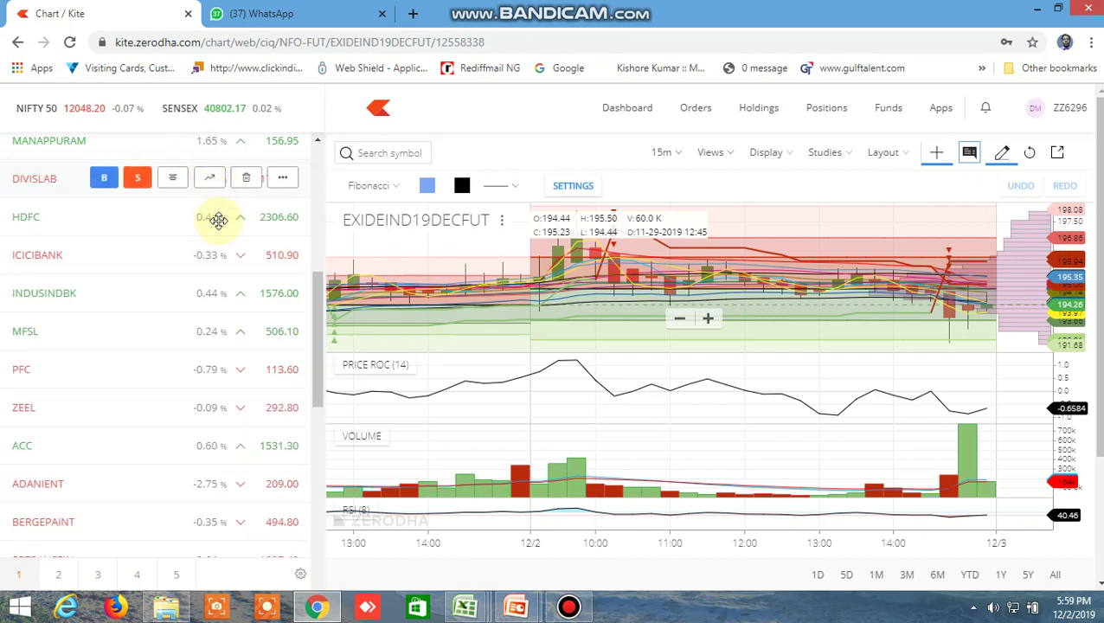
left_click(209, 177)
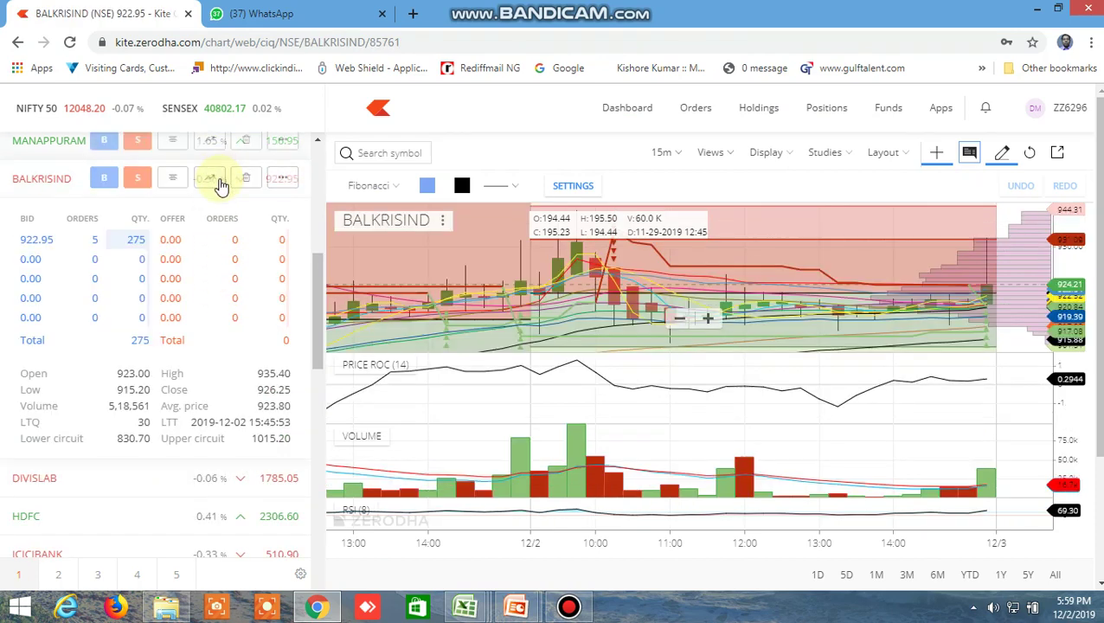
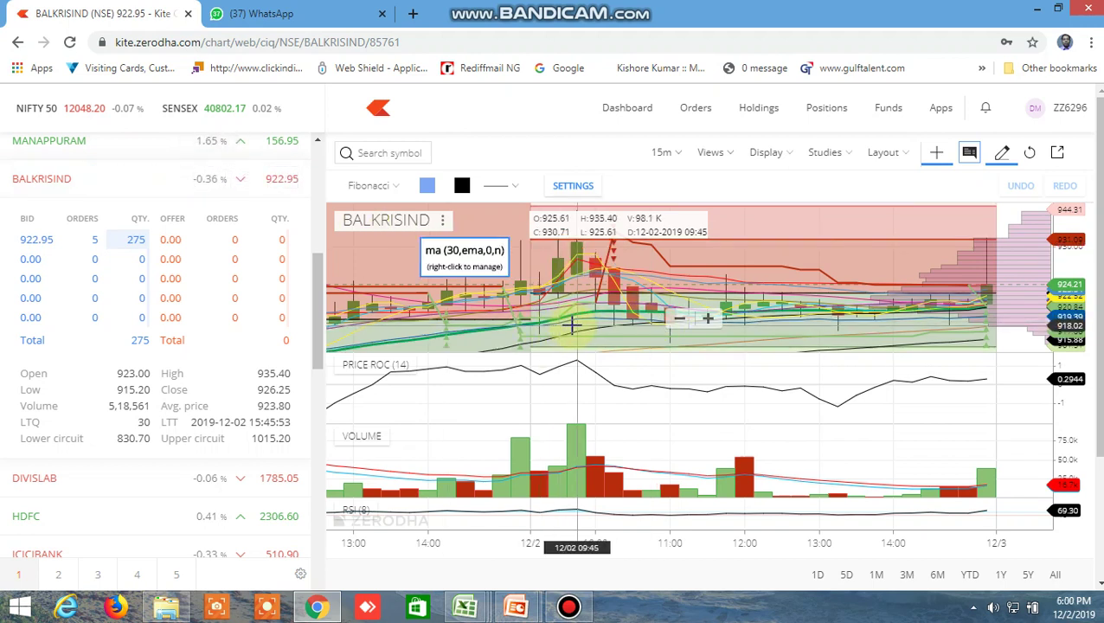
Show thumbnail previews of the open Excel workbooks from the taskbar.
left_click(466, 608)
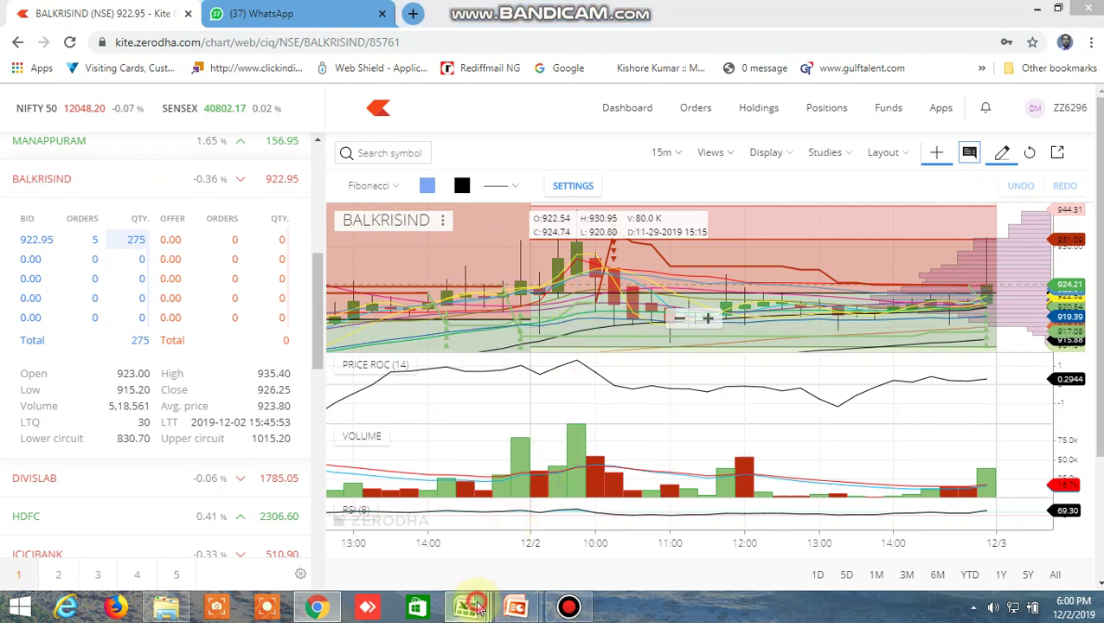
In the BUY SELL LEVEL CUM SCREENER workbook, find BALKRISIND's sell-below value 921.8292 in R18.
left_click(633, 507)
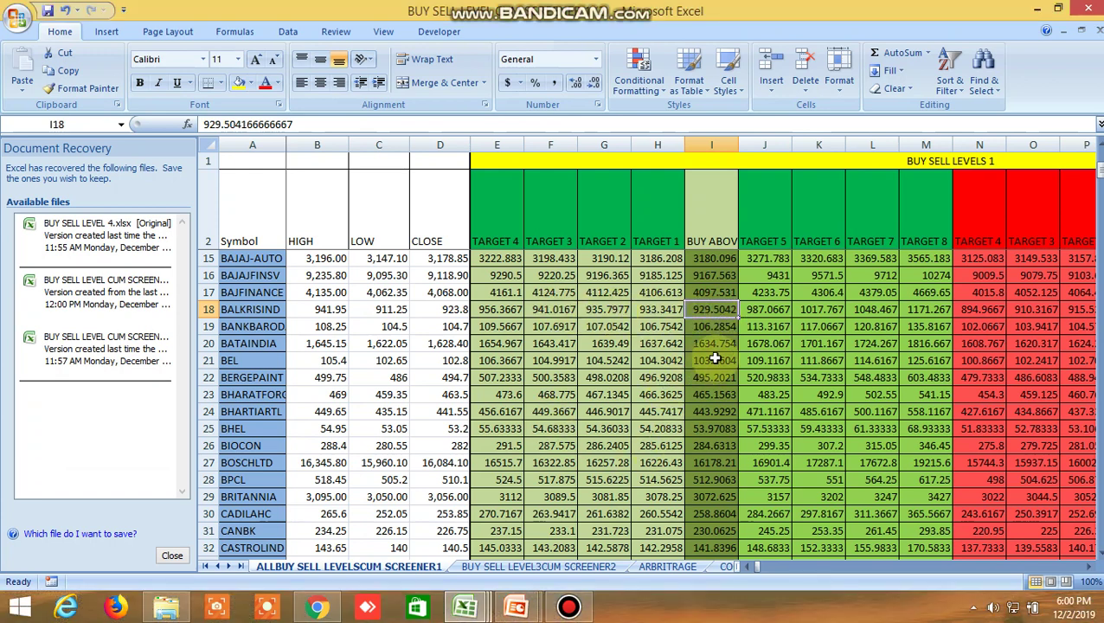
left_click(1092, 566)
left_click(1092, 567)
left_click(1092, 566)
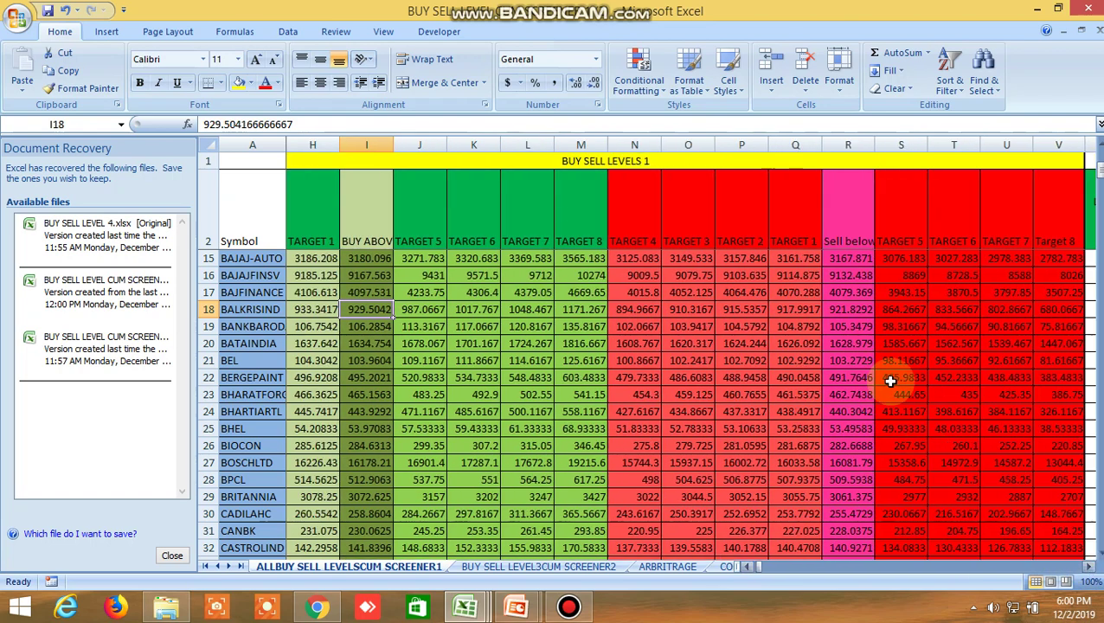
left_click(849, 308)
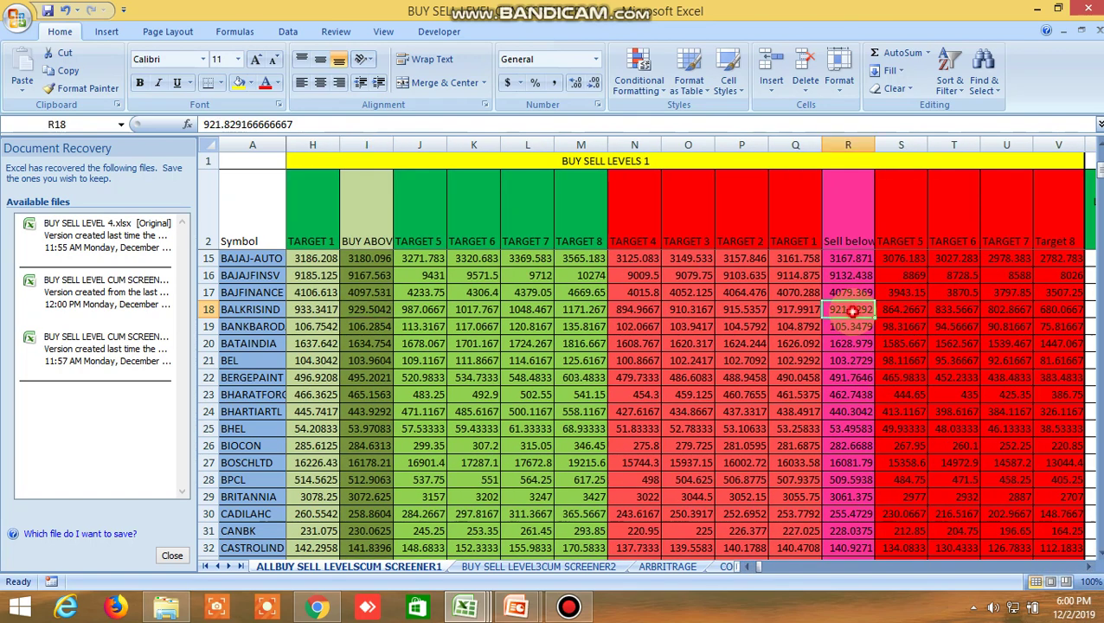
Compare that level against the Kite chart, then return to the screener workbook.
left_click(322, 610)
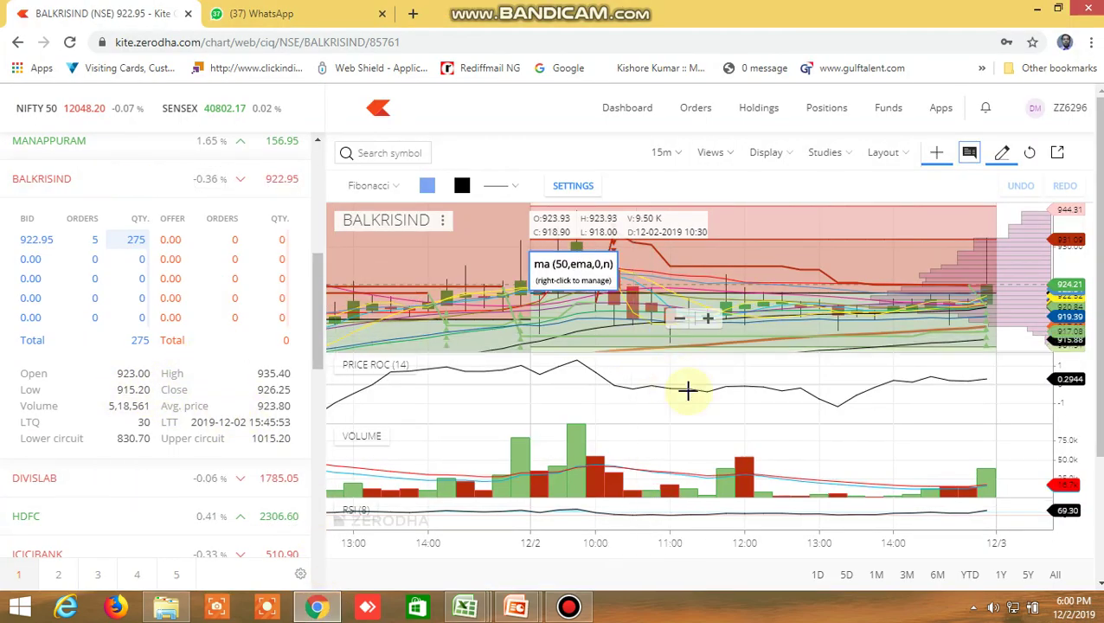
mouse_move(465, 608)
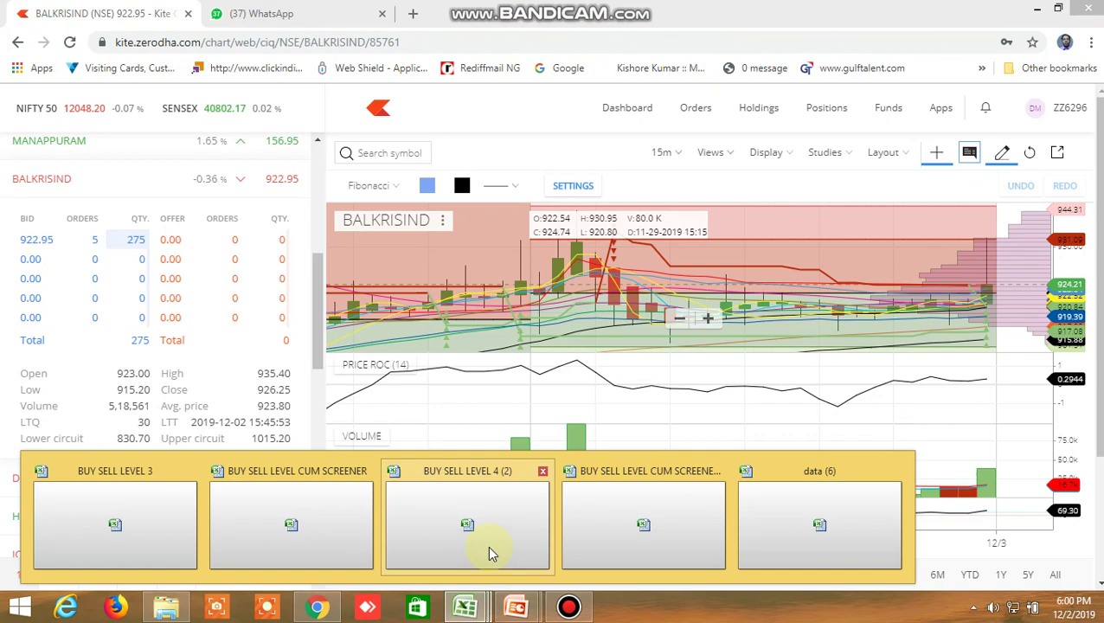
left_click(703, 509)
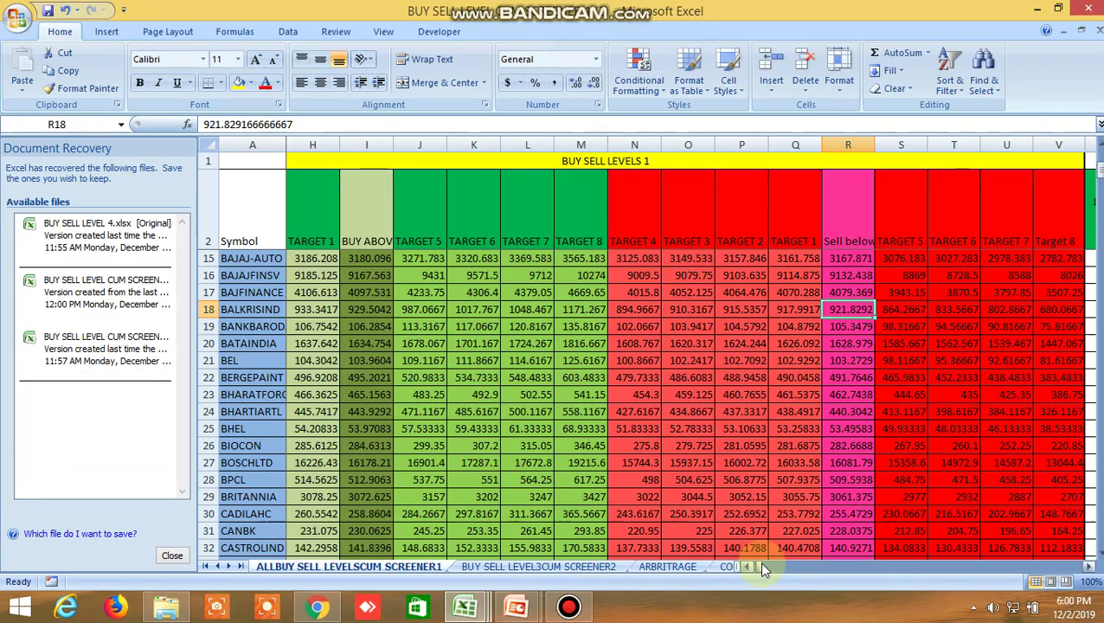
mouse_move(762, 567)
left_mouse_down()
mouse_move(837, 574)
mouse_move(829, 568)
left_mouse_up()
scroll(665, 416, "down", 4)
scroll(664, 416, "down", 11)
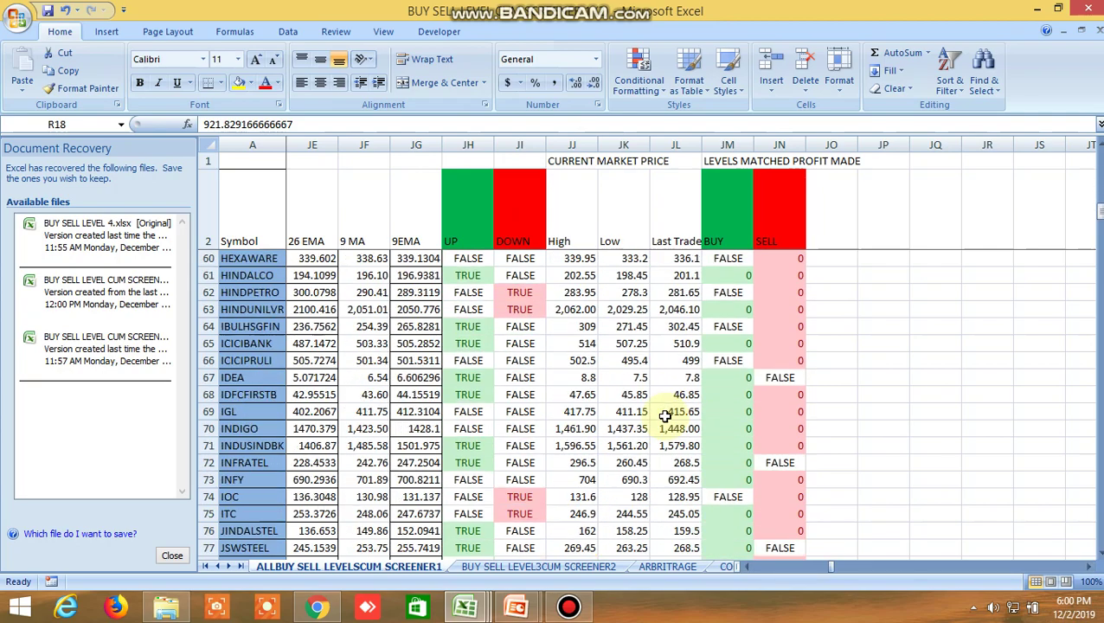
scroll(664, 416, "down", 10)
scroll(665, 416, "down", 10)
scroll(665, 416, "down", 6)
scroll(665, 417, "down", 5)
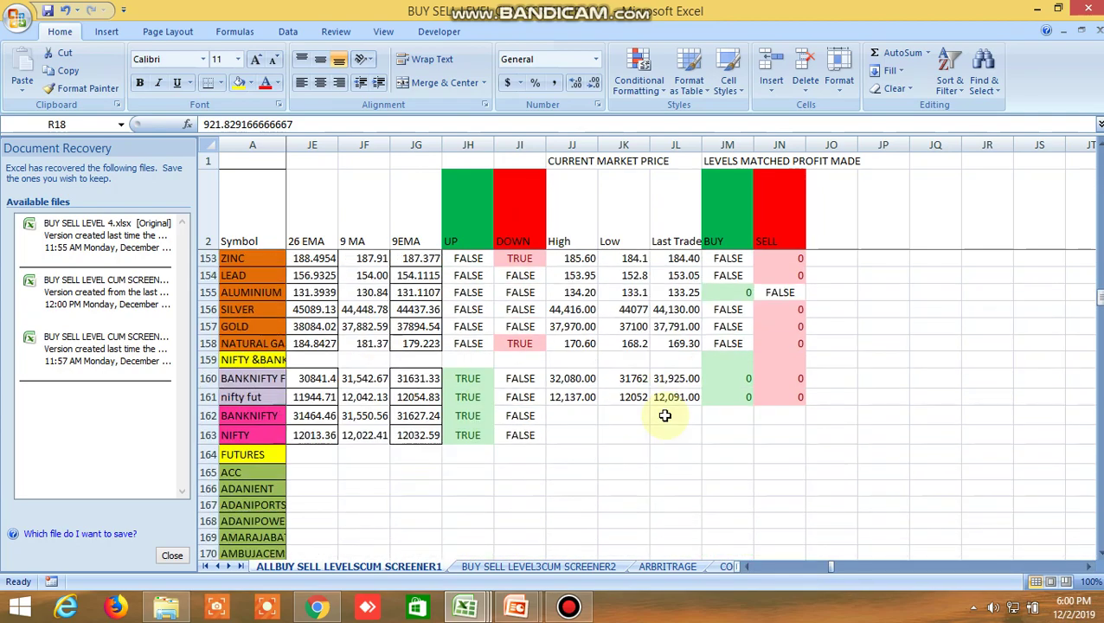
left_click(688, 380)
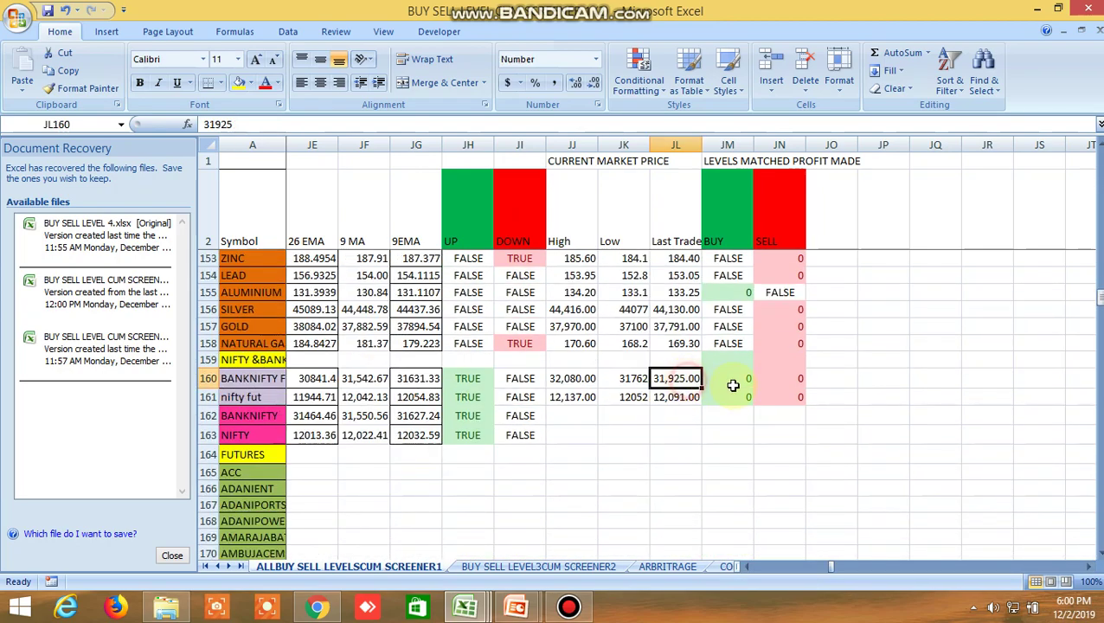
left_click(738, 382)
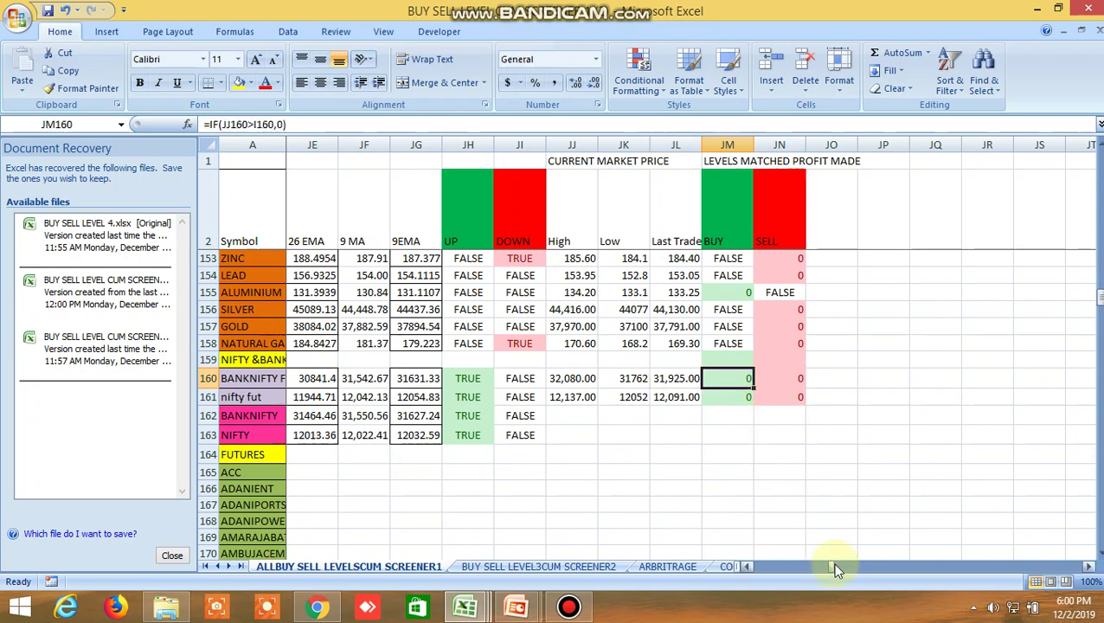
left_click_drag(828, 565, 755, 569)
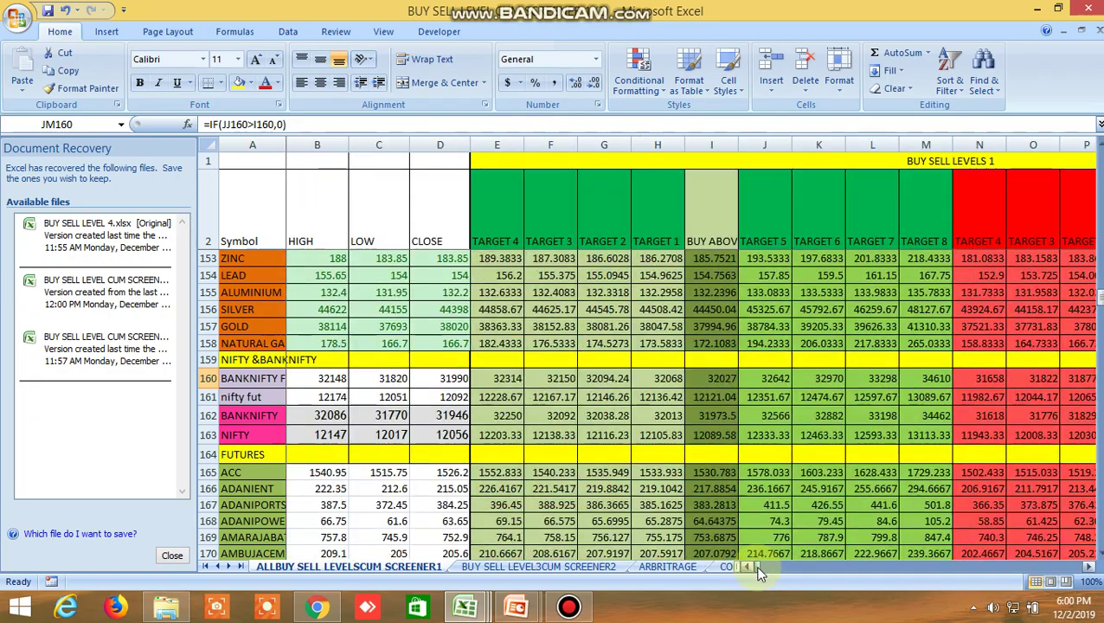
left_click(717, 378)
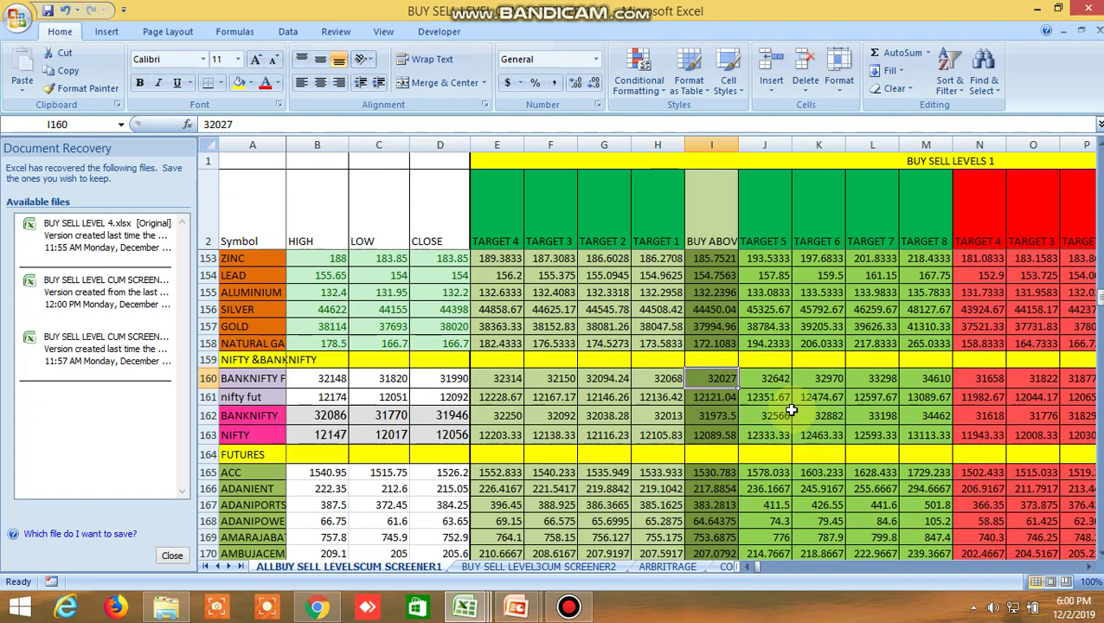